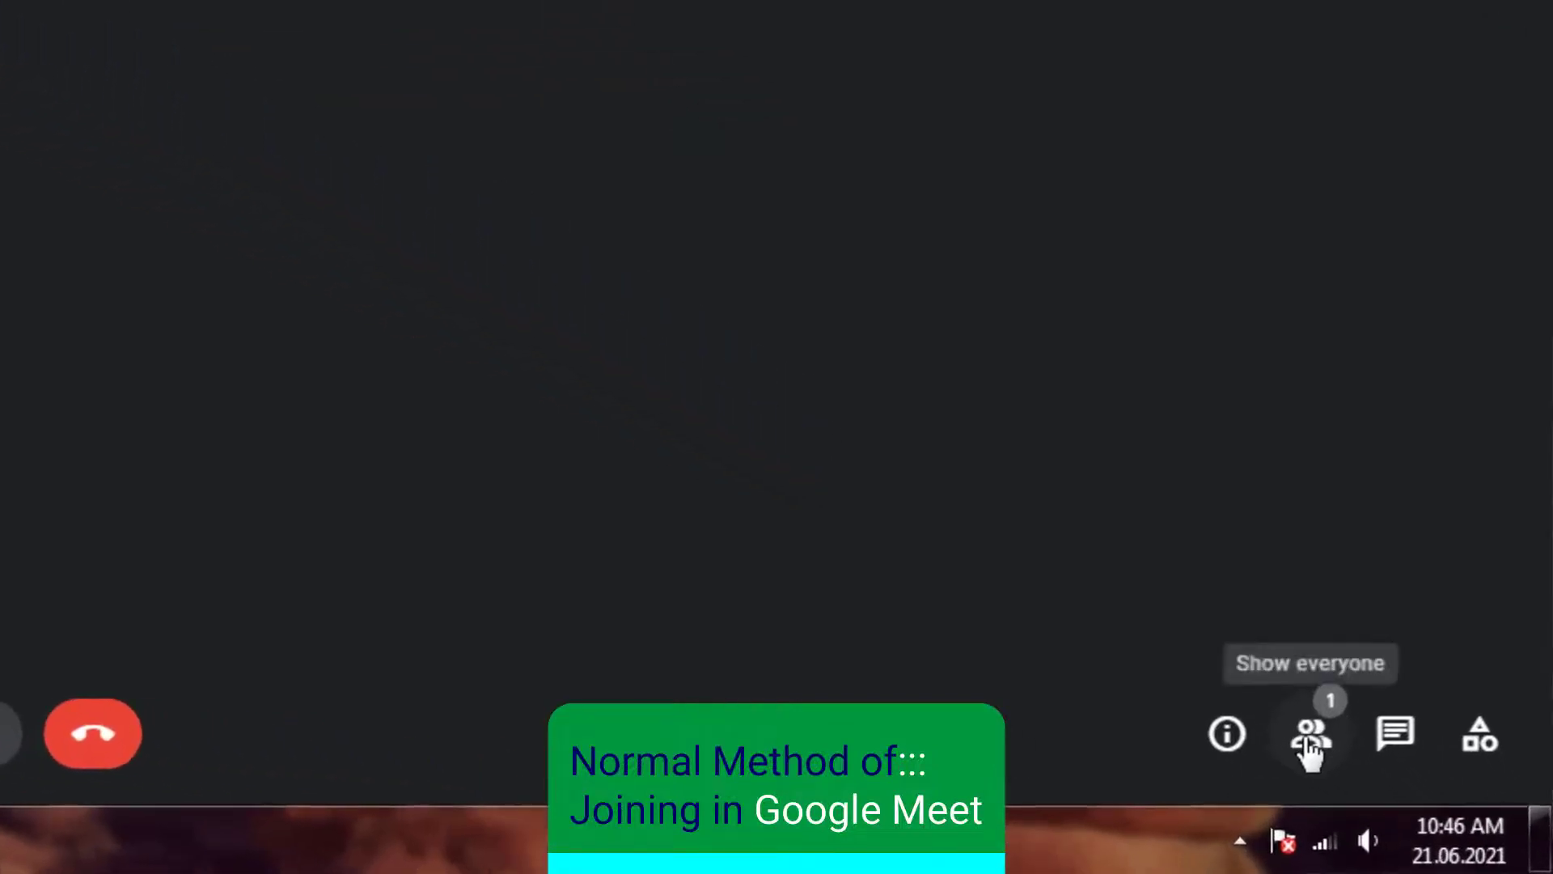
Show the call's participant list, then copy the joining info from the meeting details.
left_click(1310, 738)
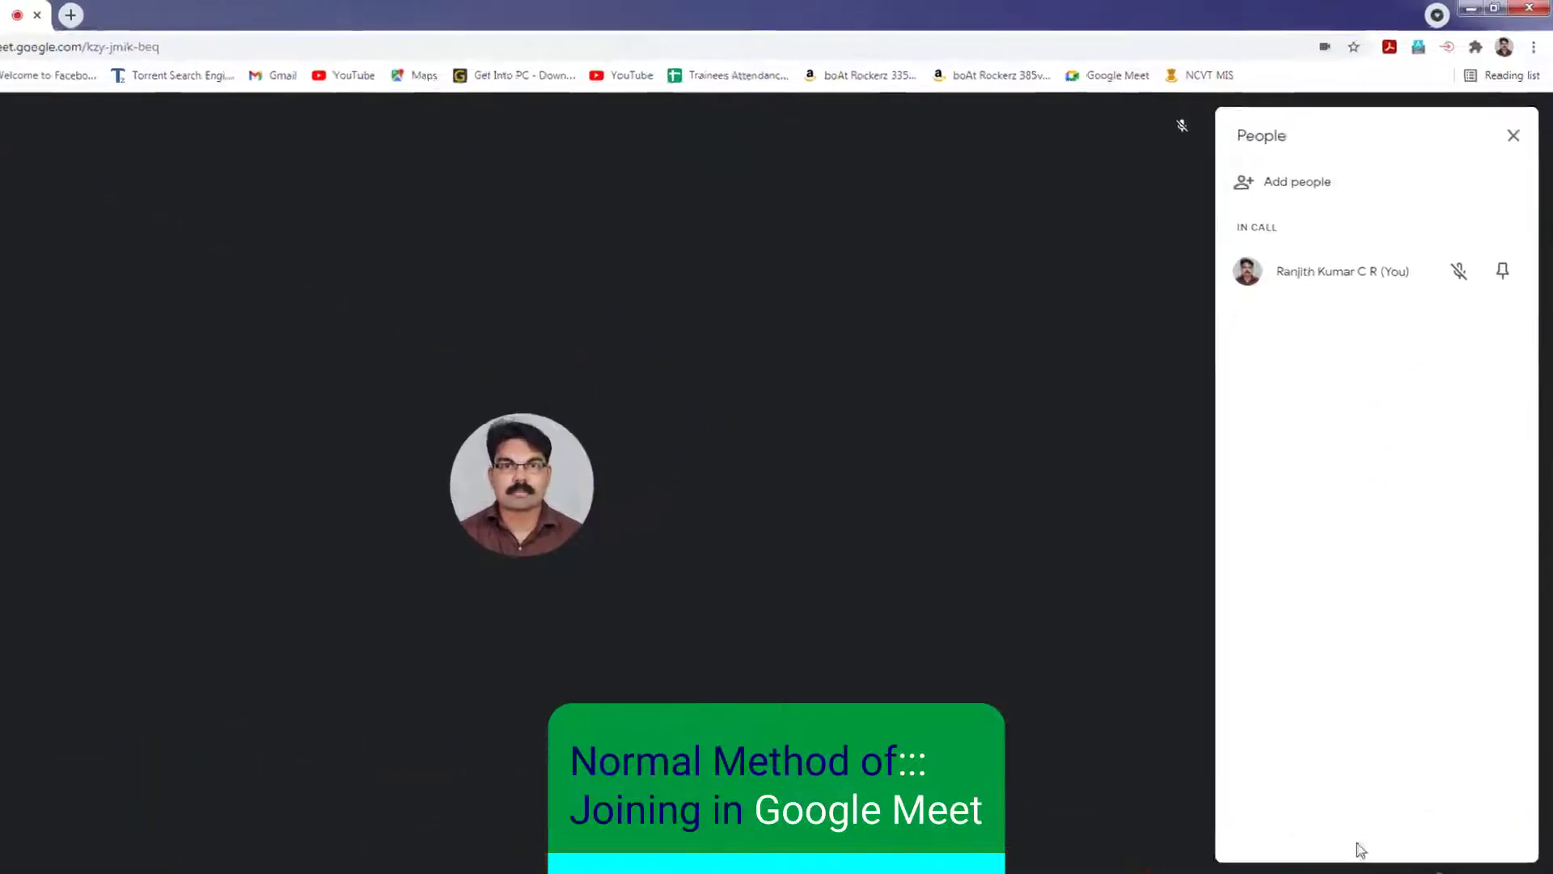
left_click(1351, 283)
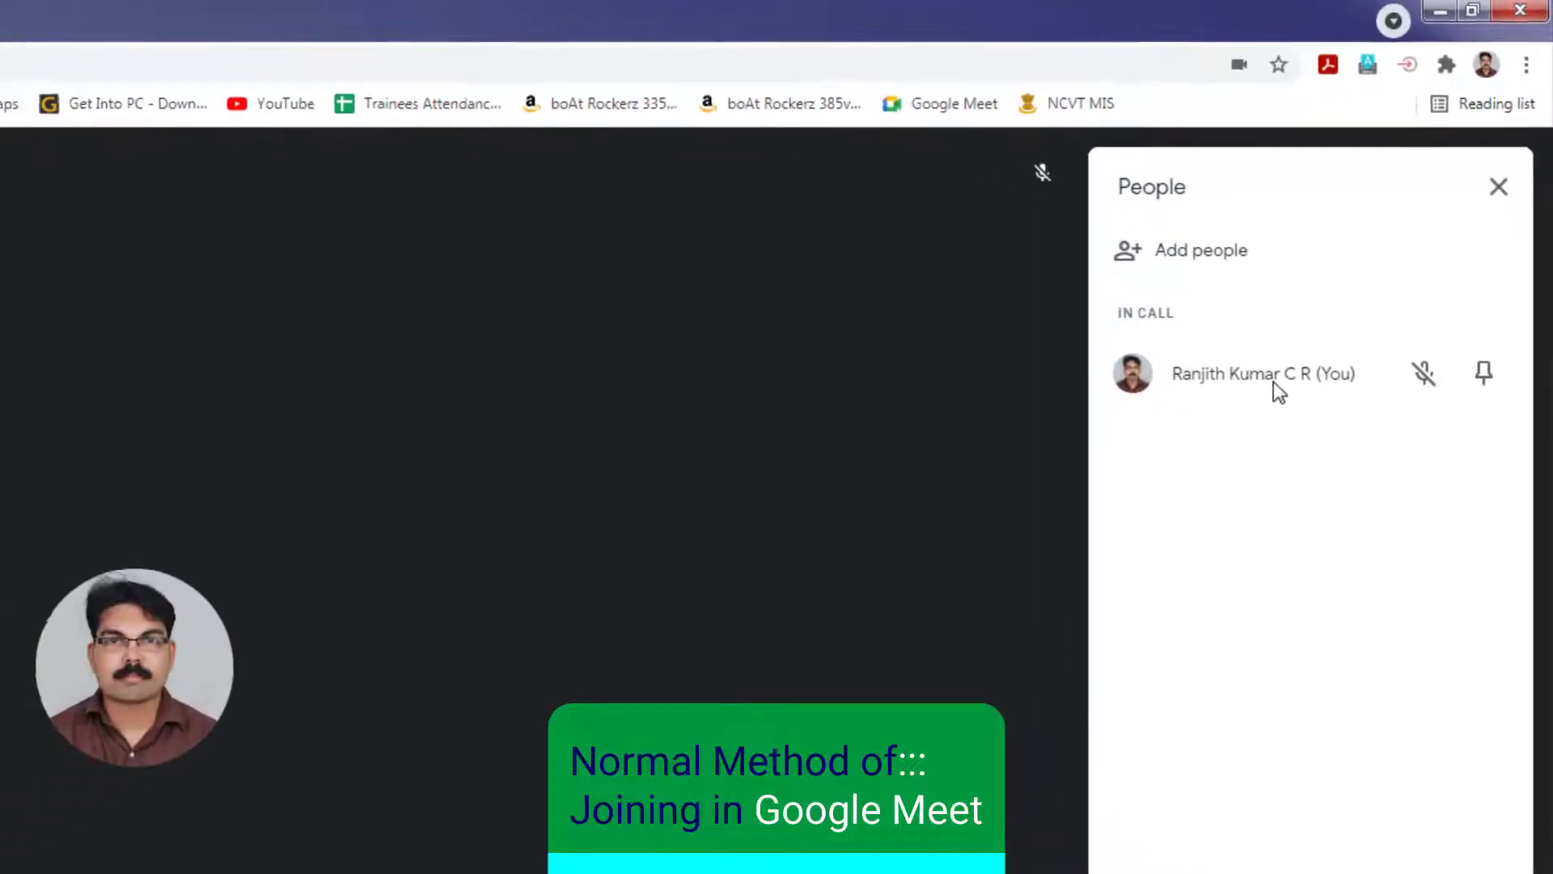
left_click(1397, 821)
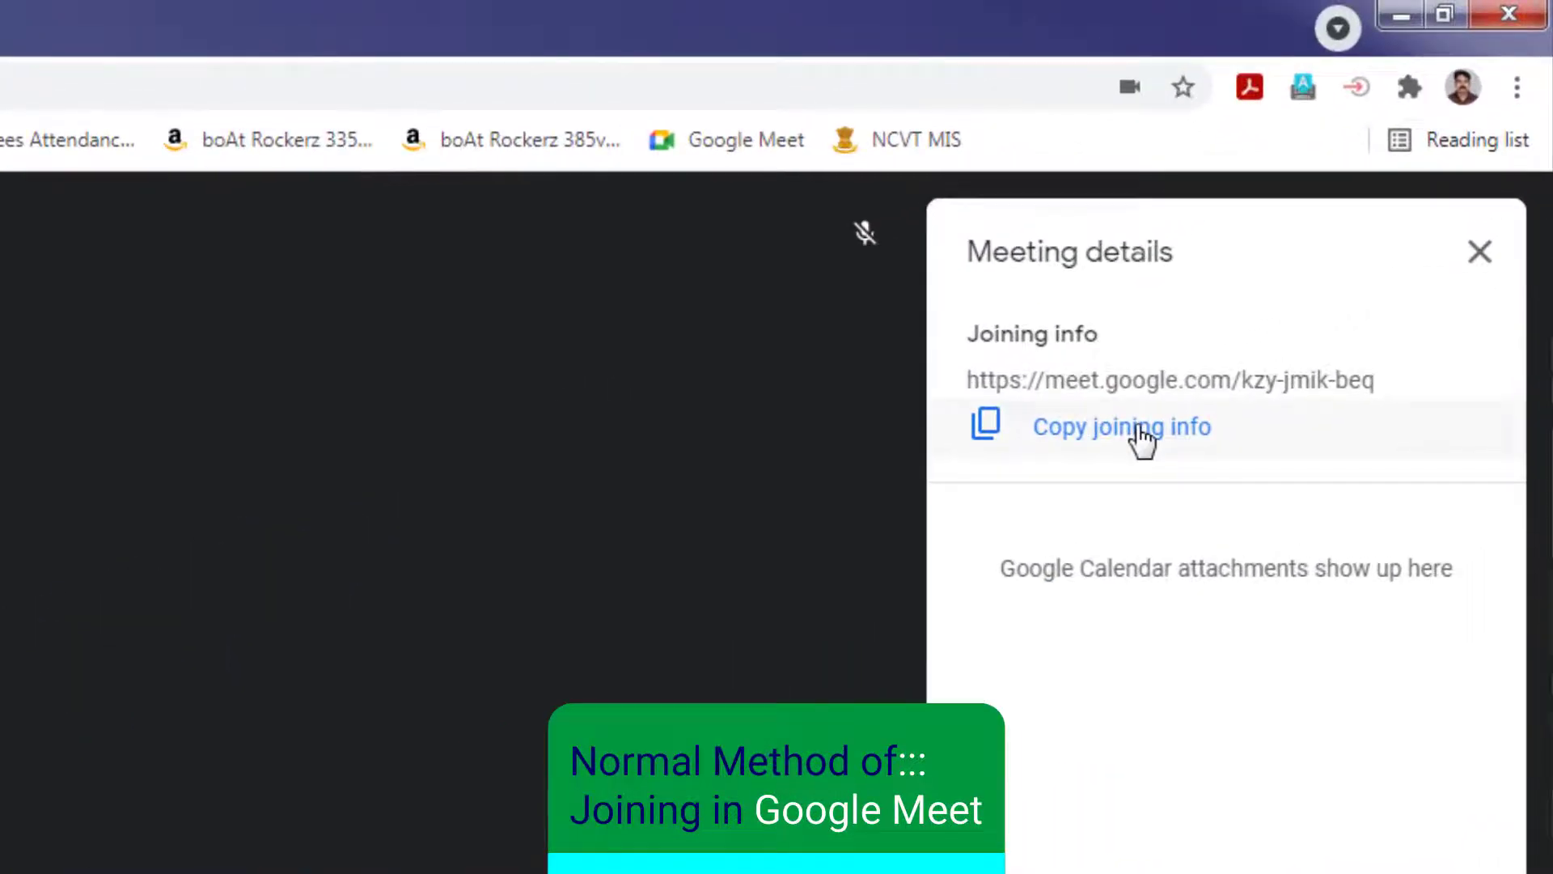
left_click(1141, 429)
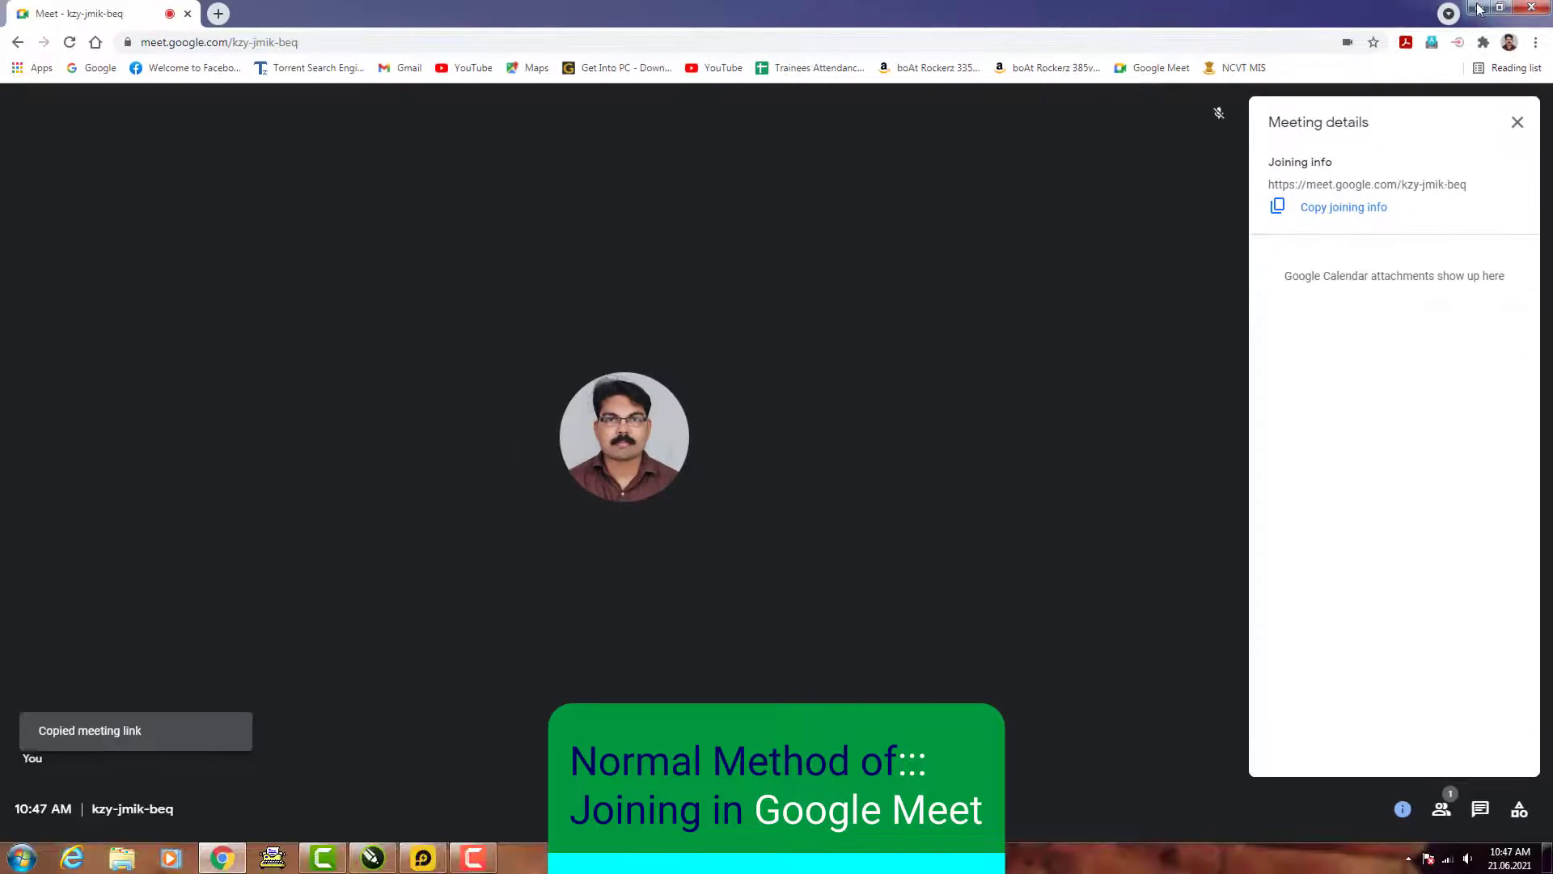
Switch to LDPlayer, open Meet and paste the copied meeting link into the join code field.
left_click(1477, 8)
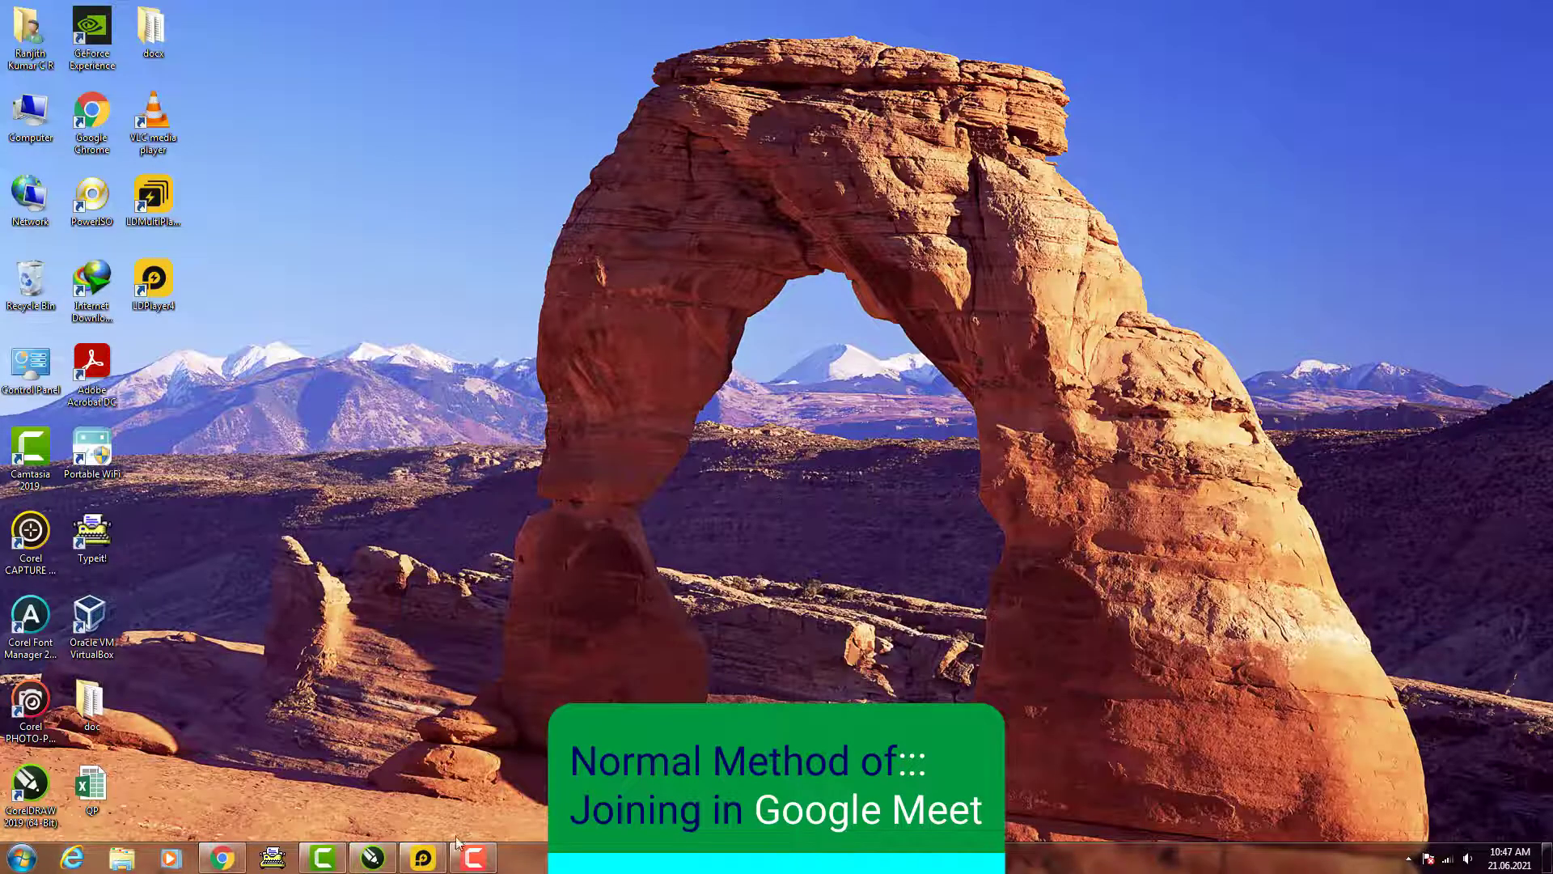
left_click(422, 857)
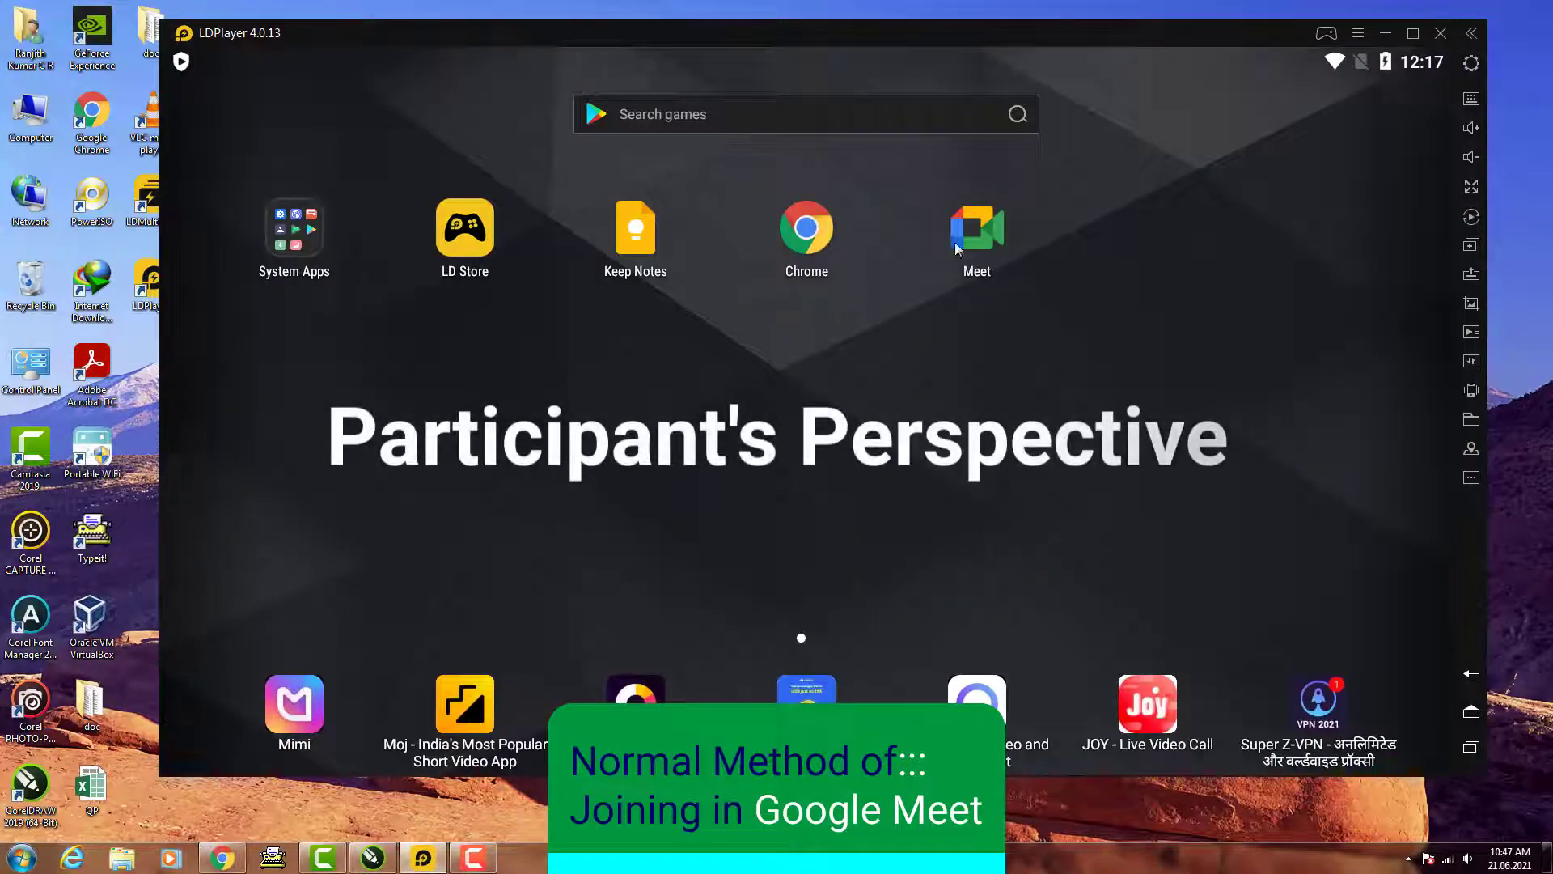
left_click(979, 229)
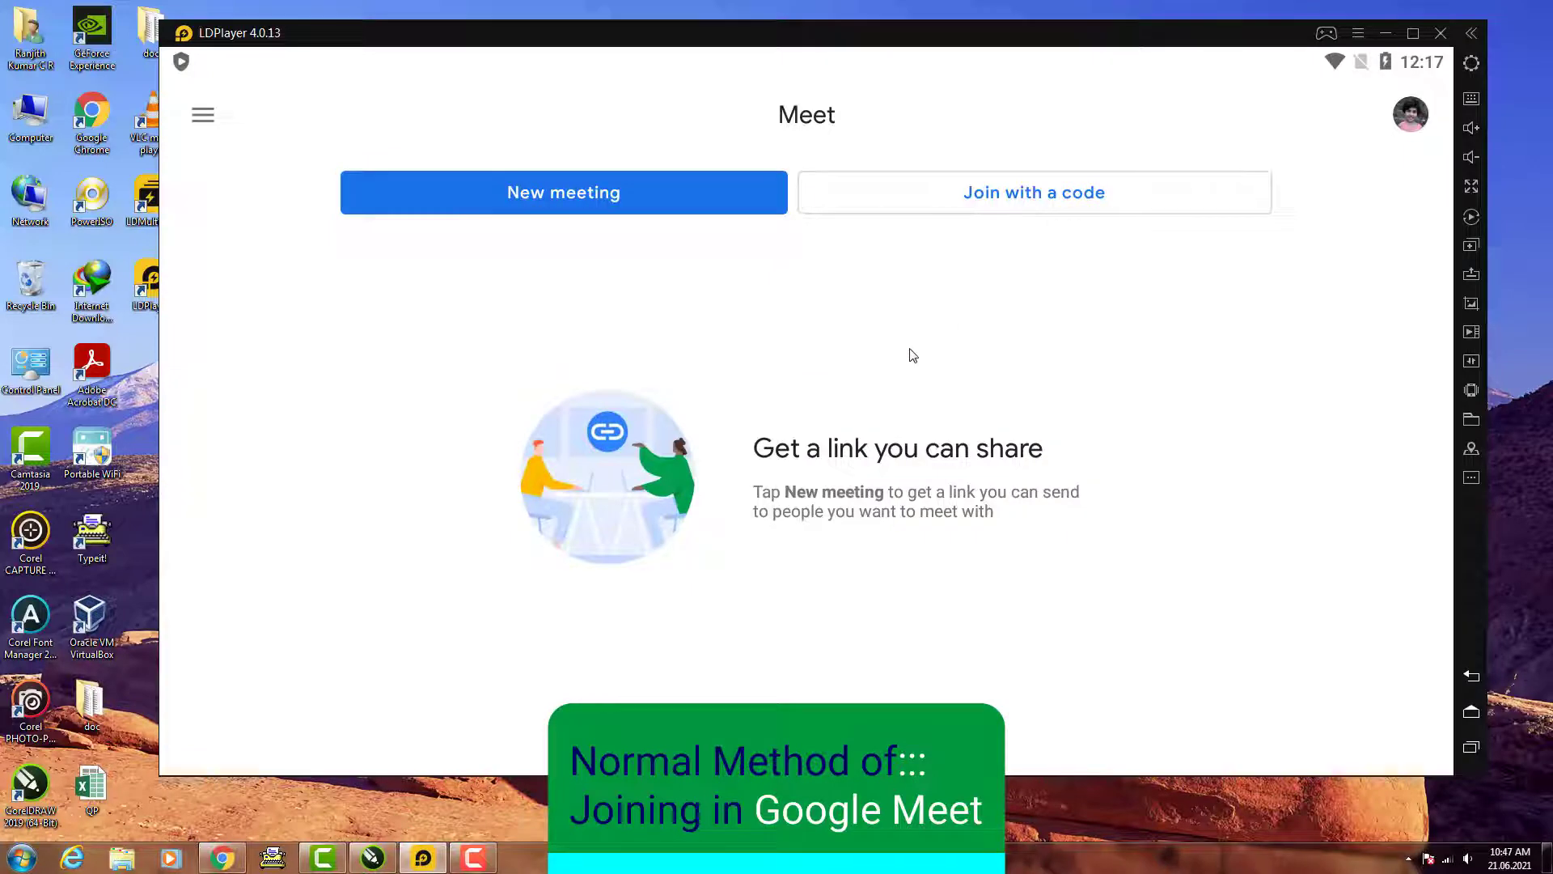
left_click(975, 198)
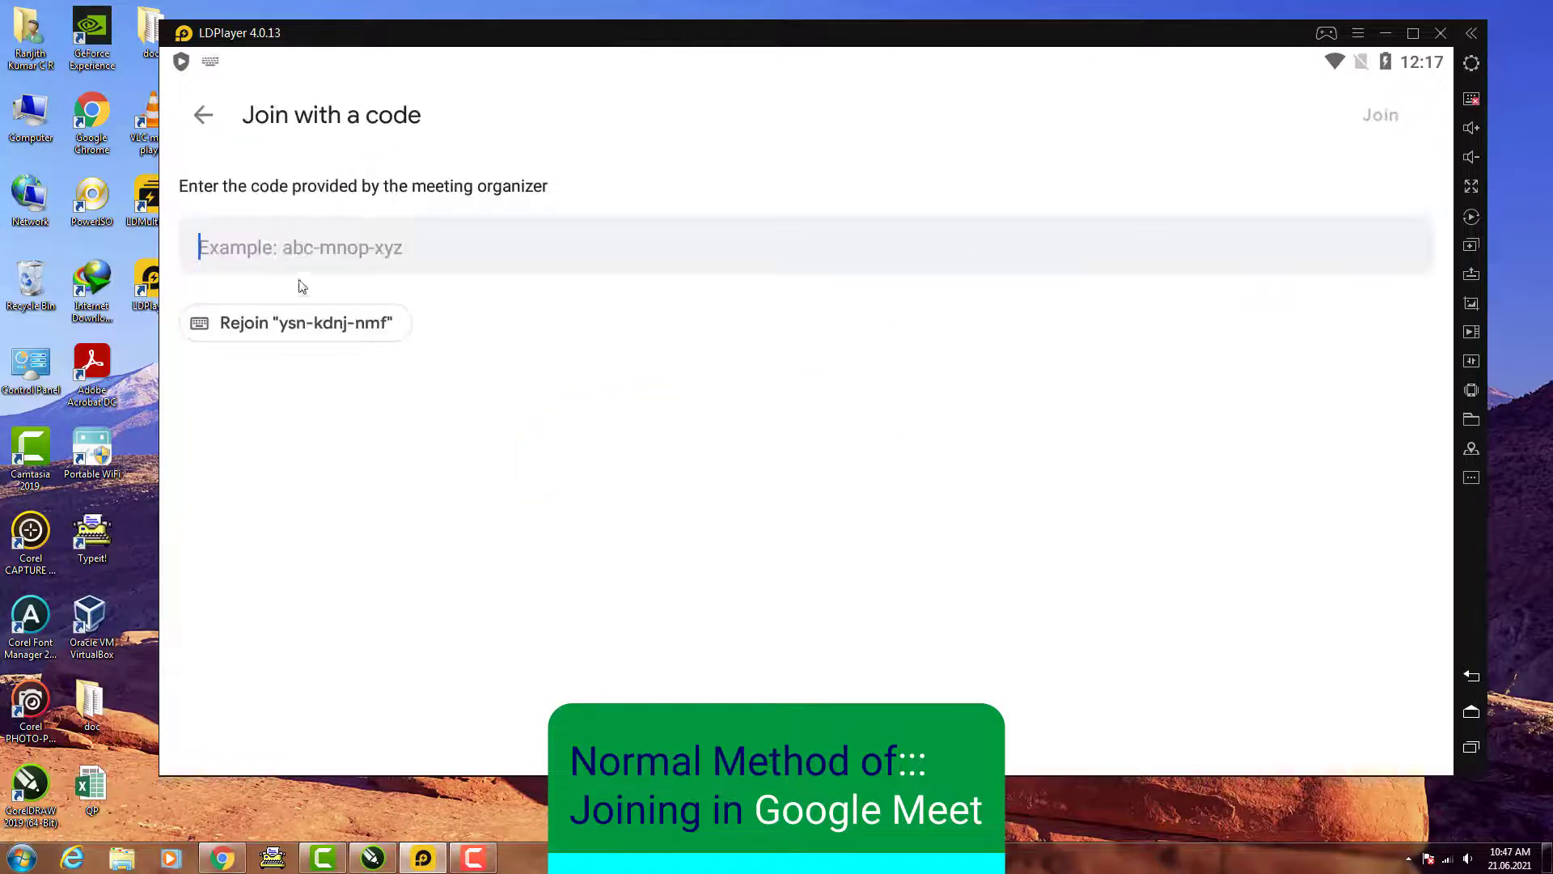
key("ctrl+v")
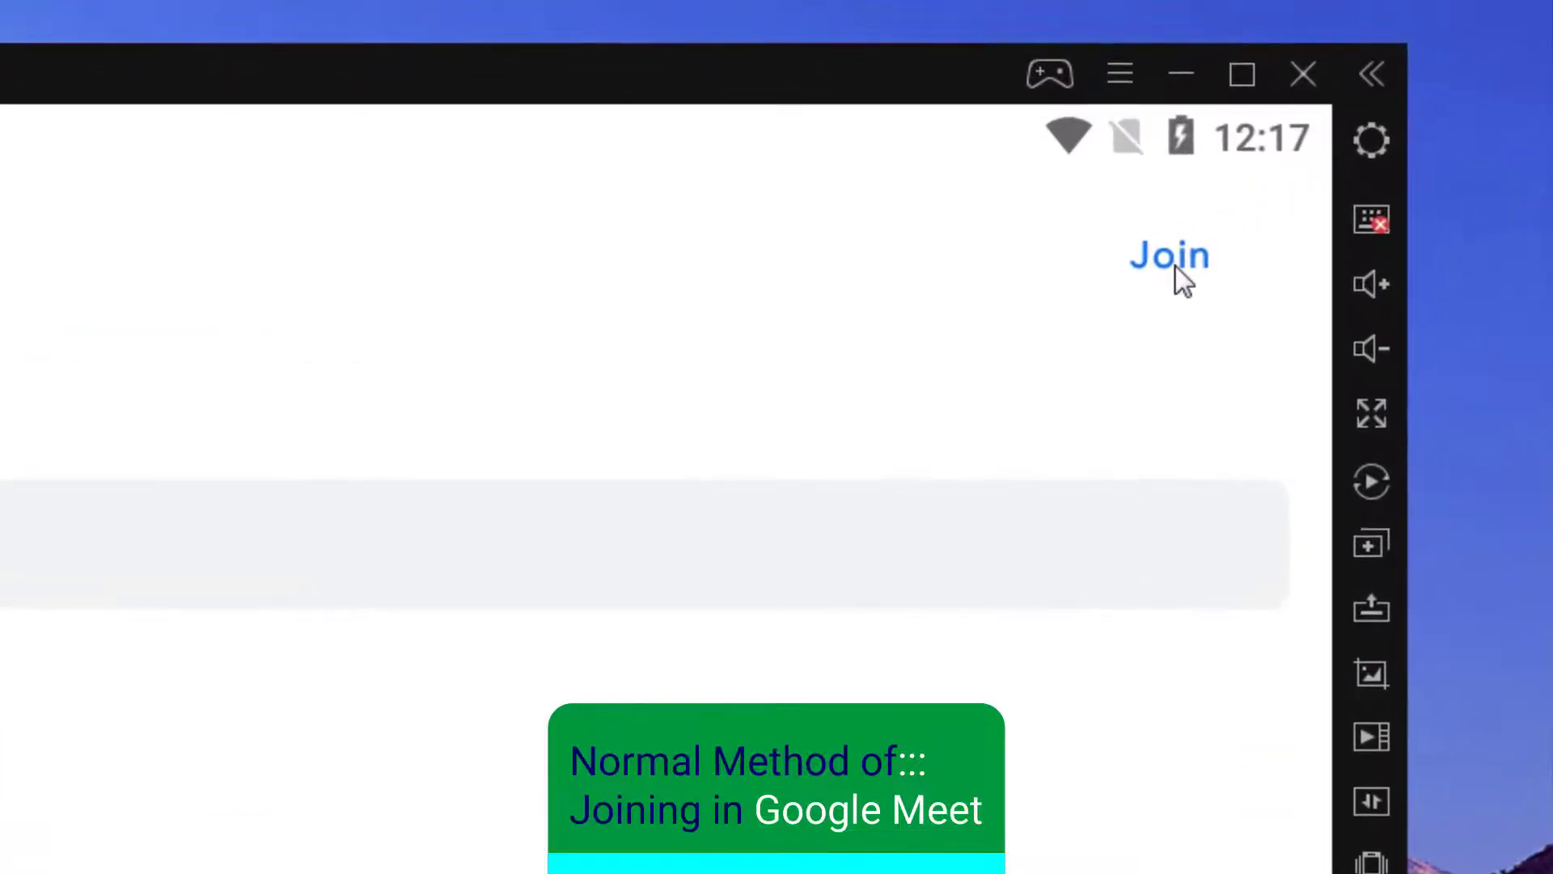
Submit the meeting code and ask to join the call as a participant.
left_click(1381, 117)
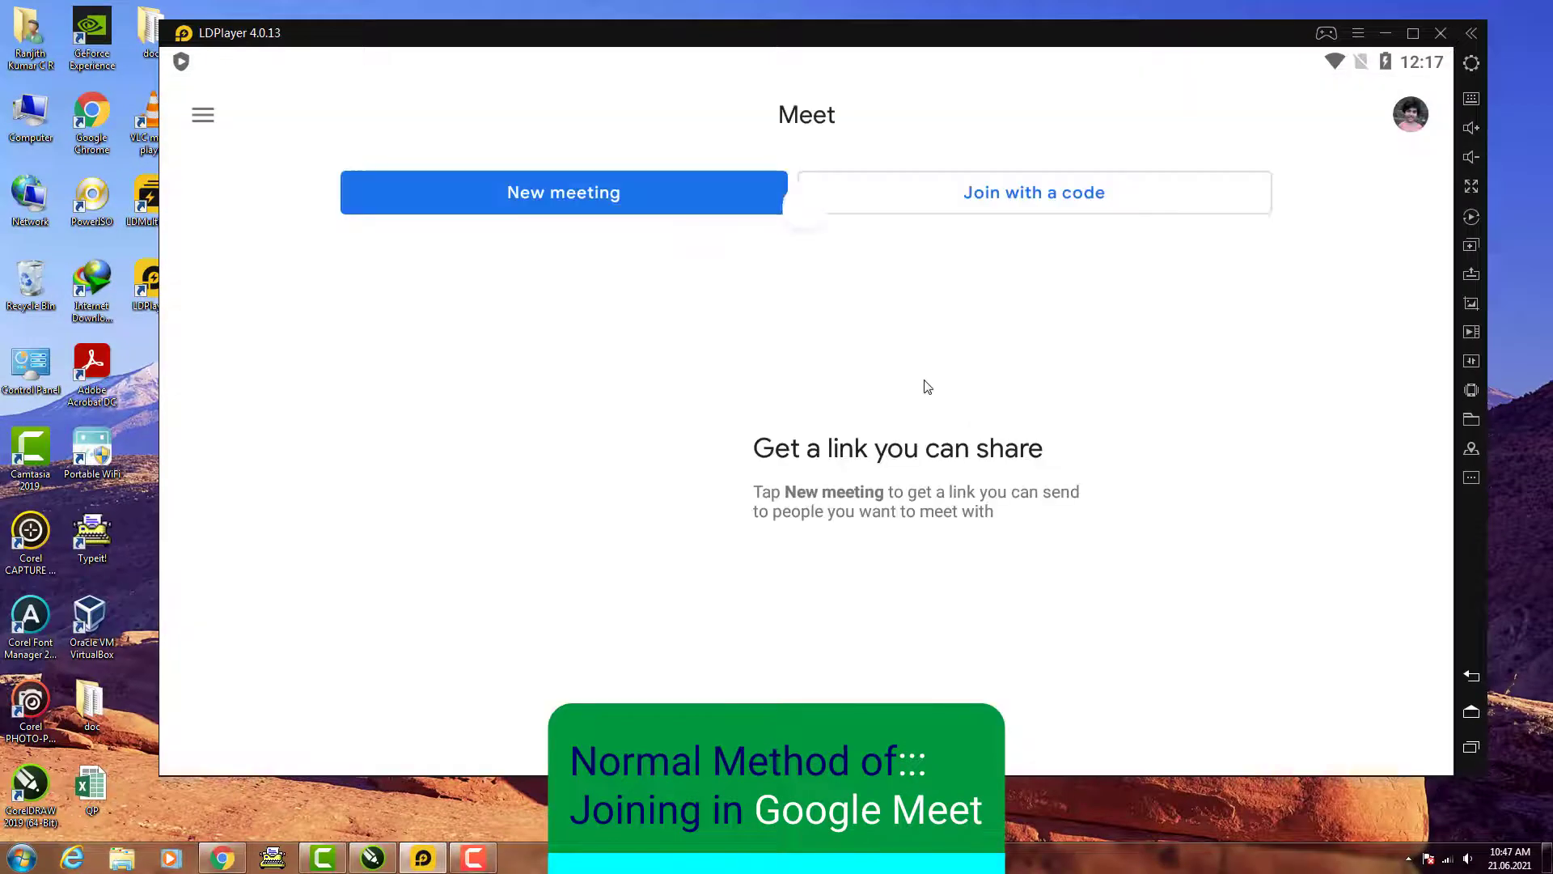
left_click(922, 363)
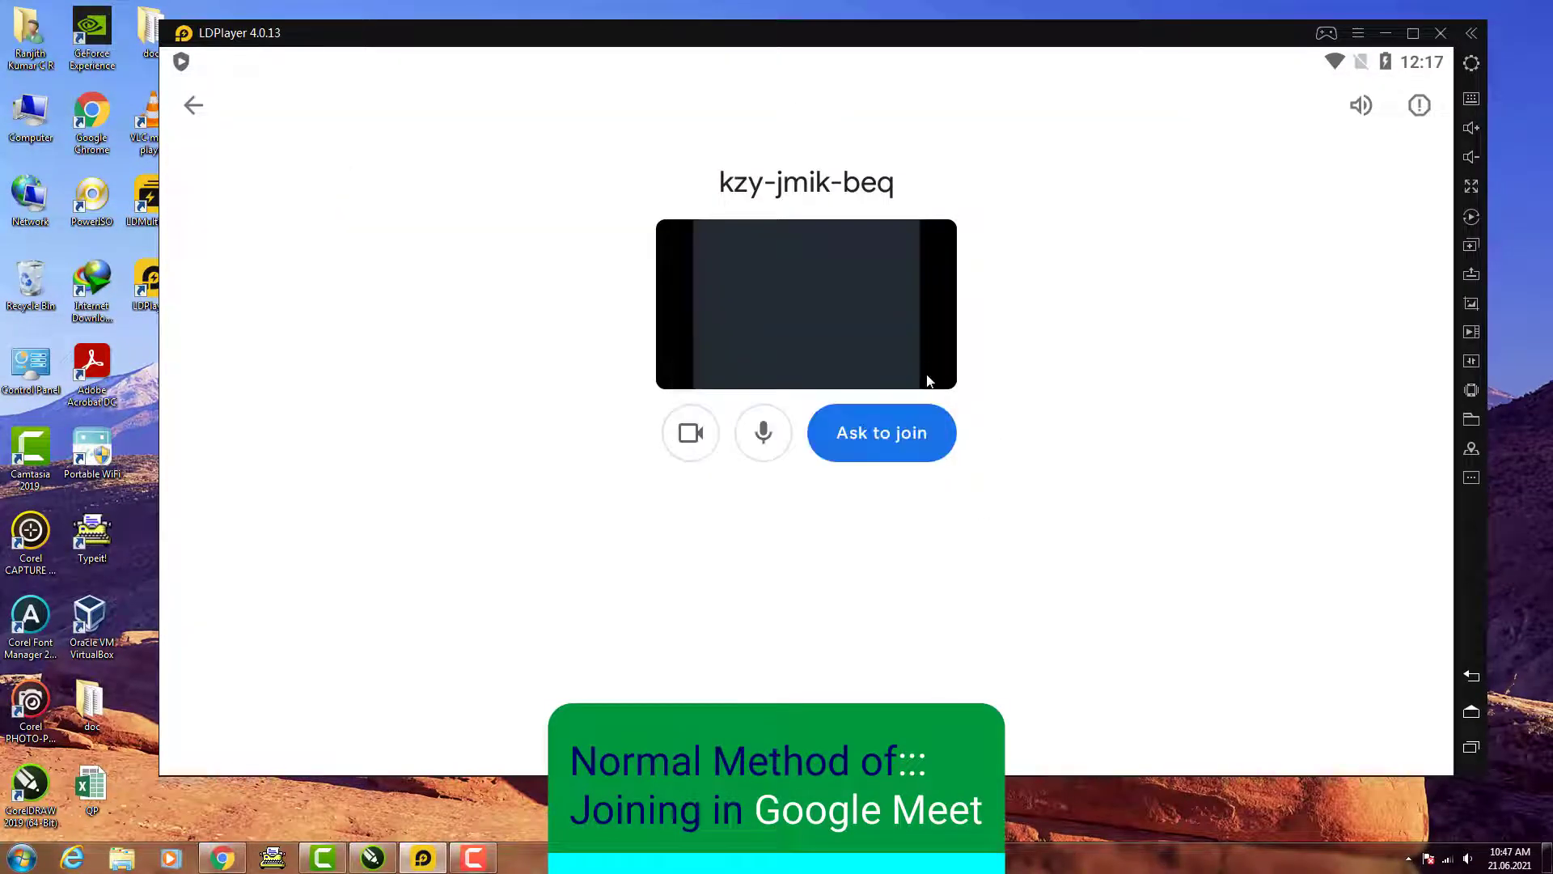
left_click(892, 430)
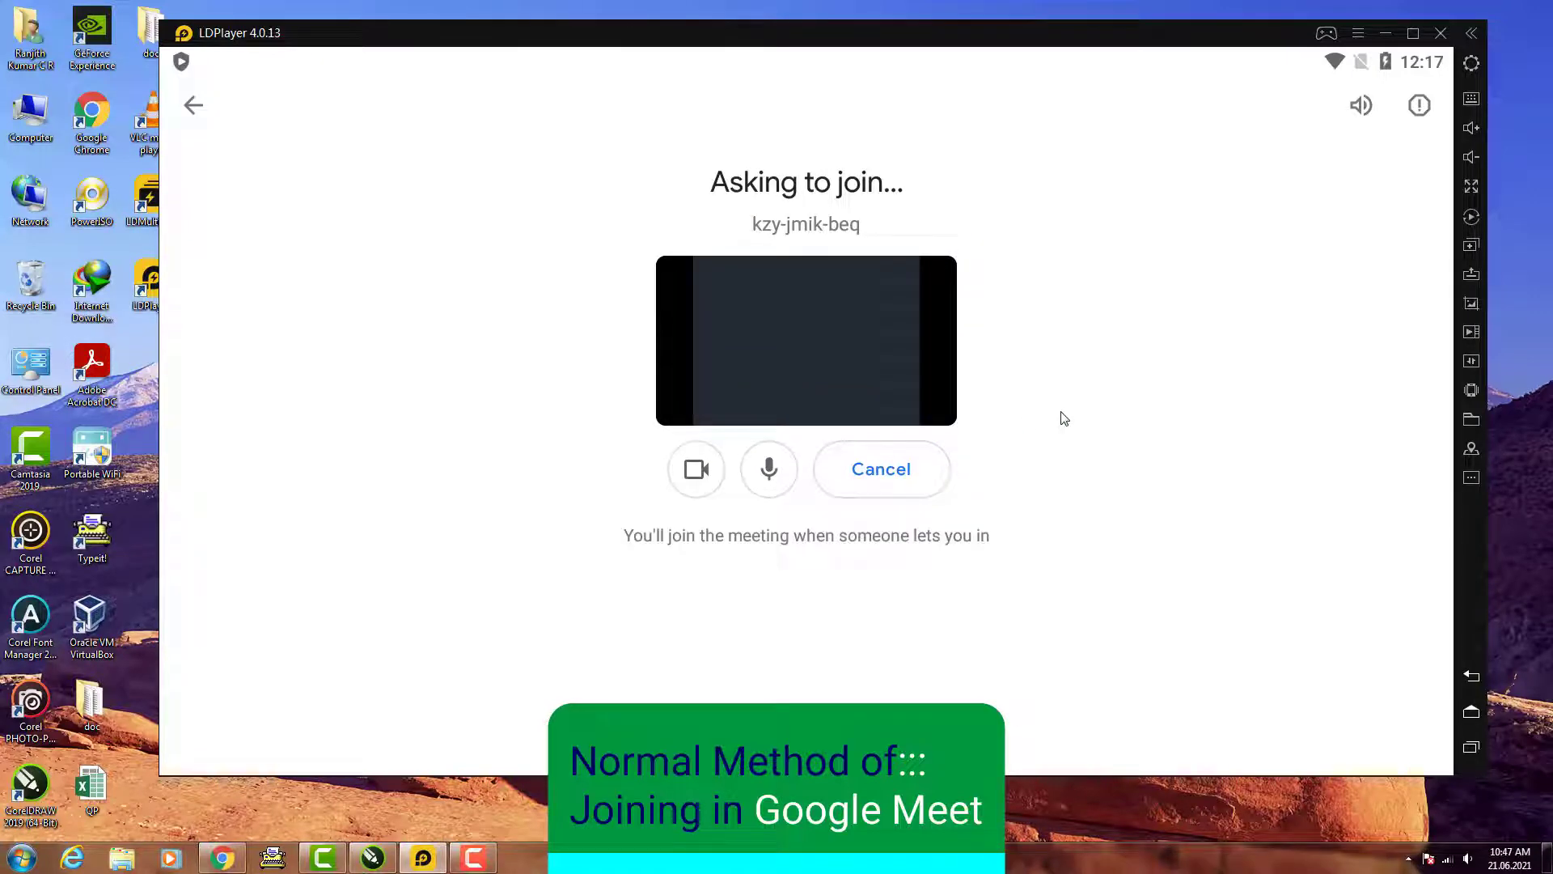
Switch back to the meeting in Chrome, admit the waiting participant and show the list of people in the call.
left_click(1386, 33)
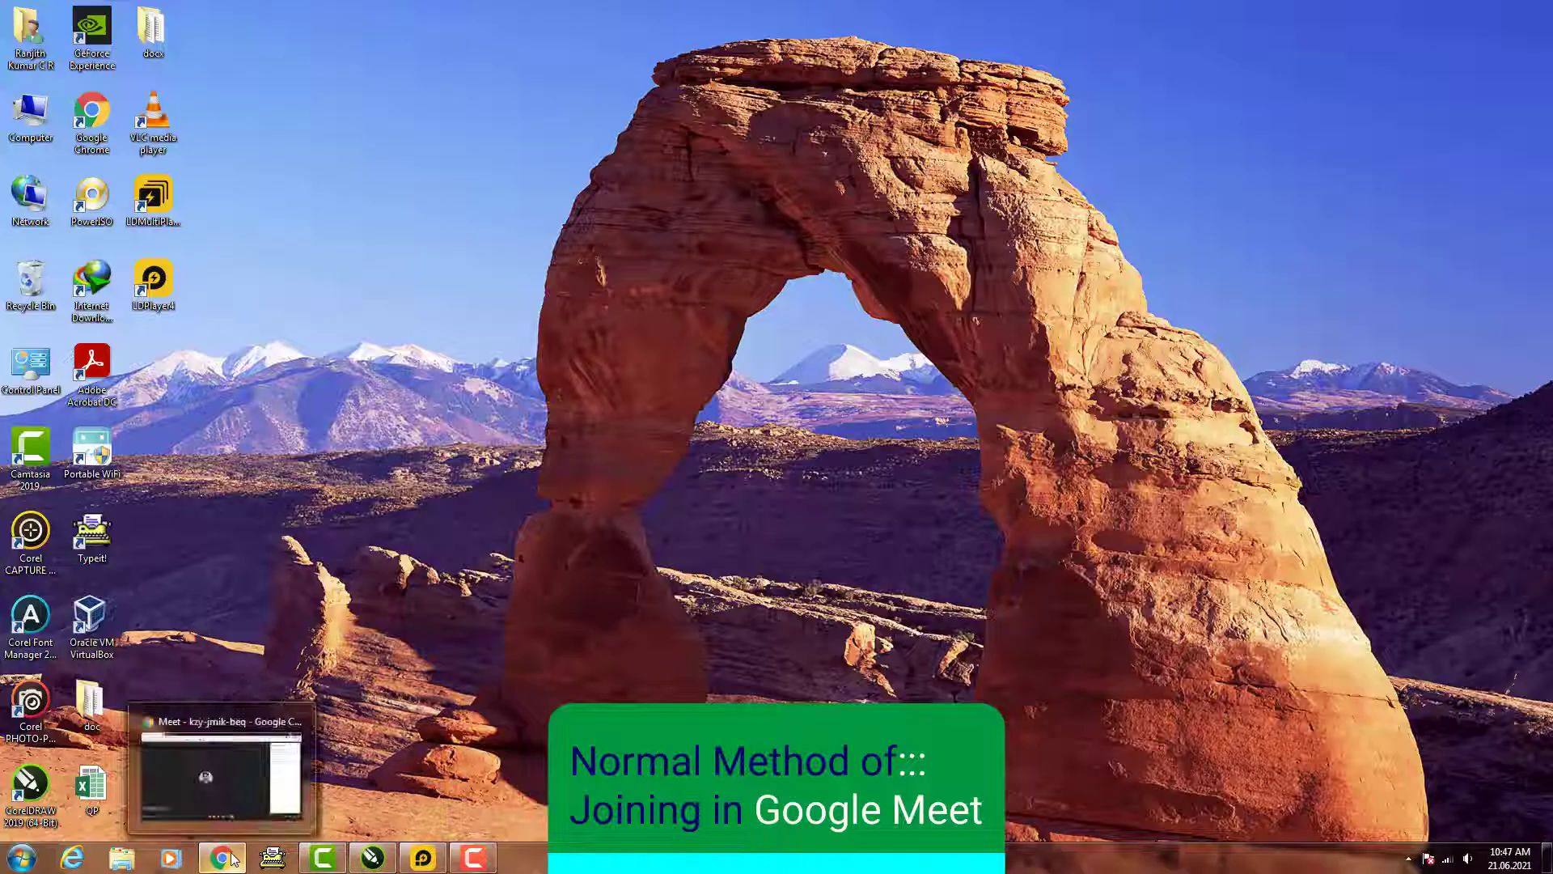
left_click(222, 858)
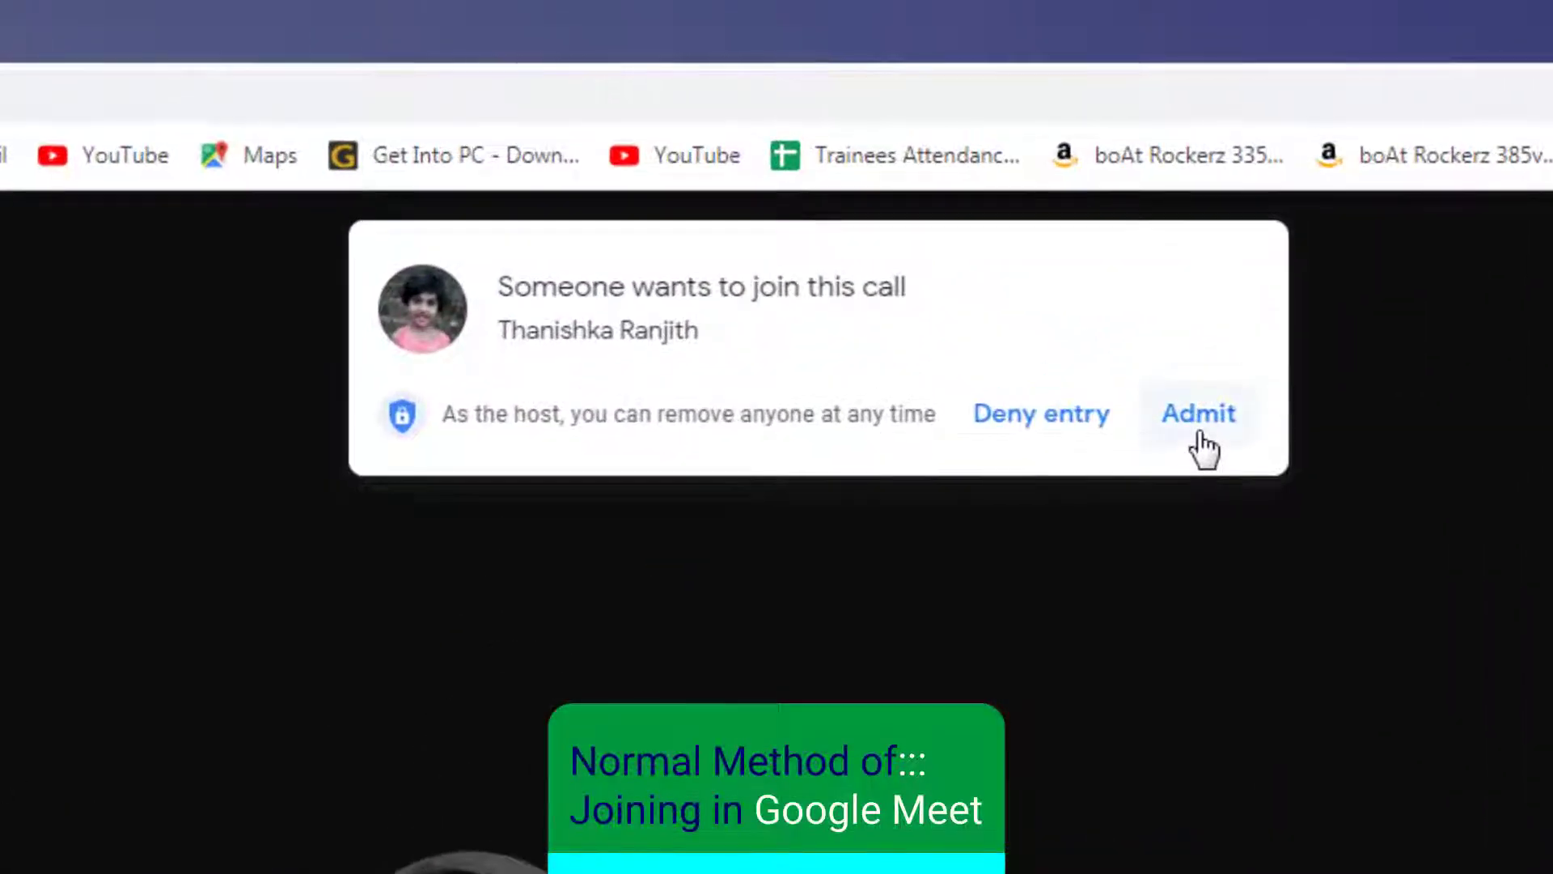
left_click(1211, 441)
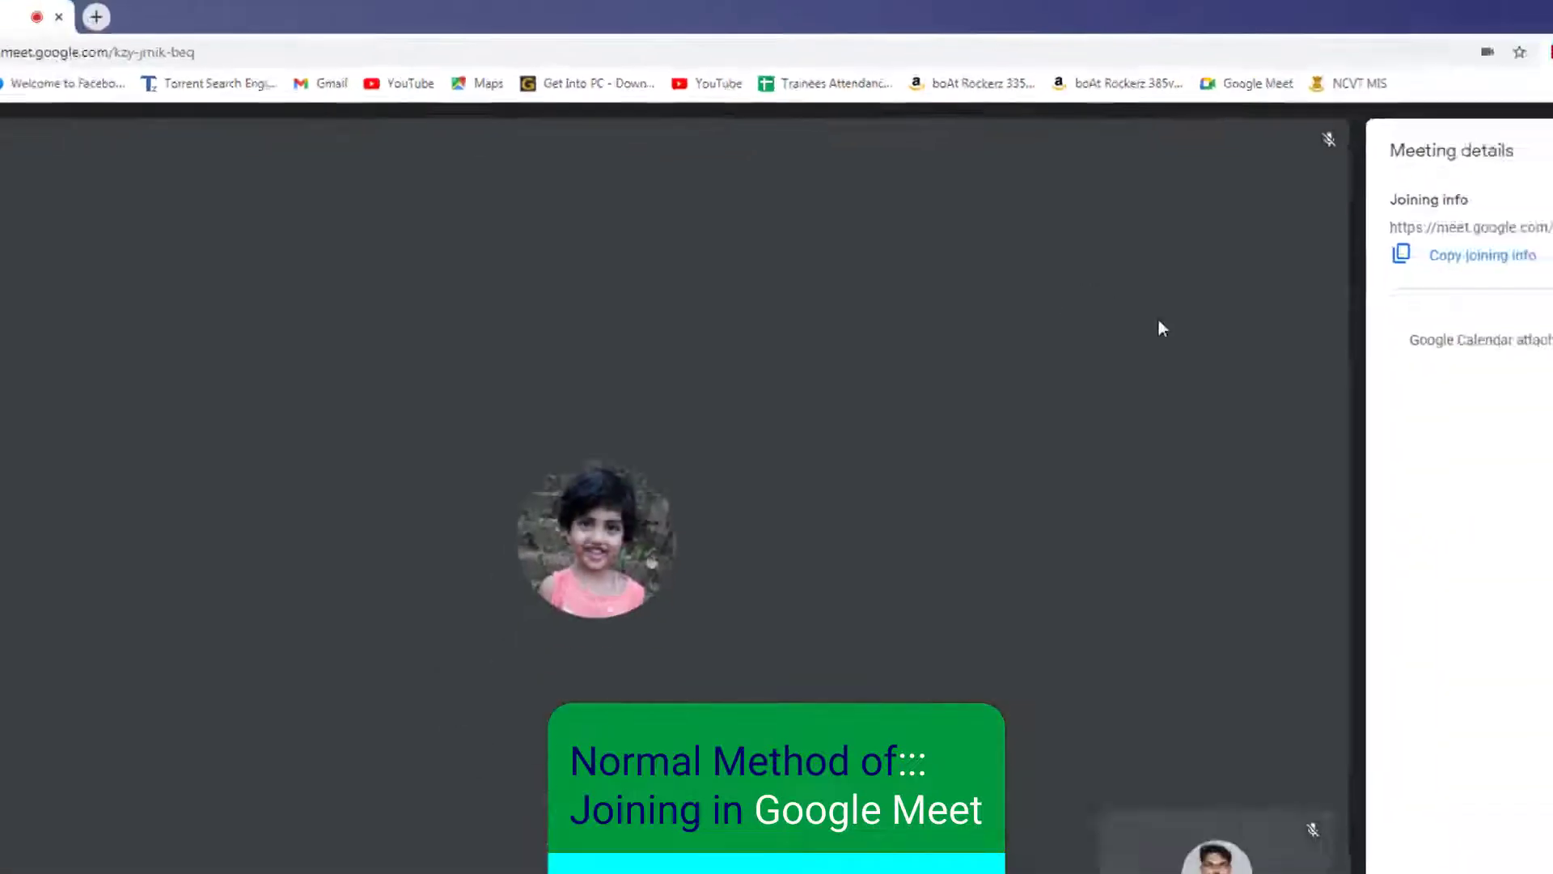
left_click(1442, 813)
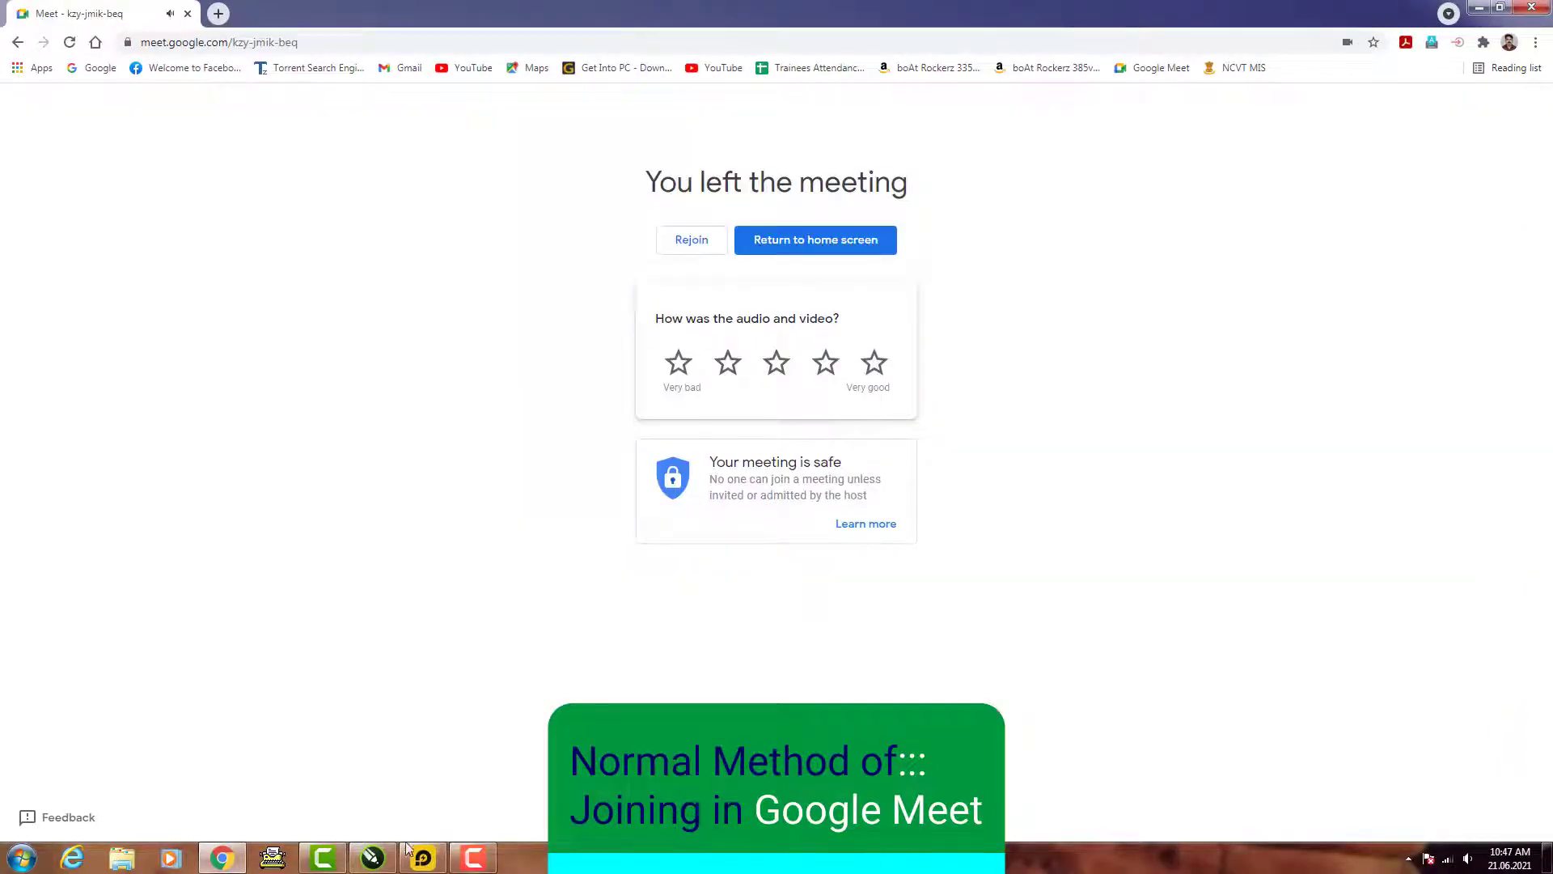
left_click(421, 856)
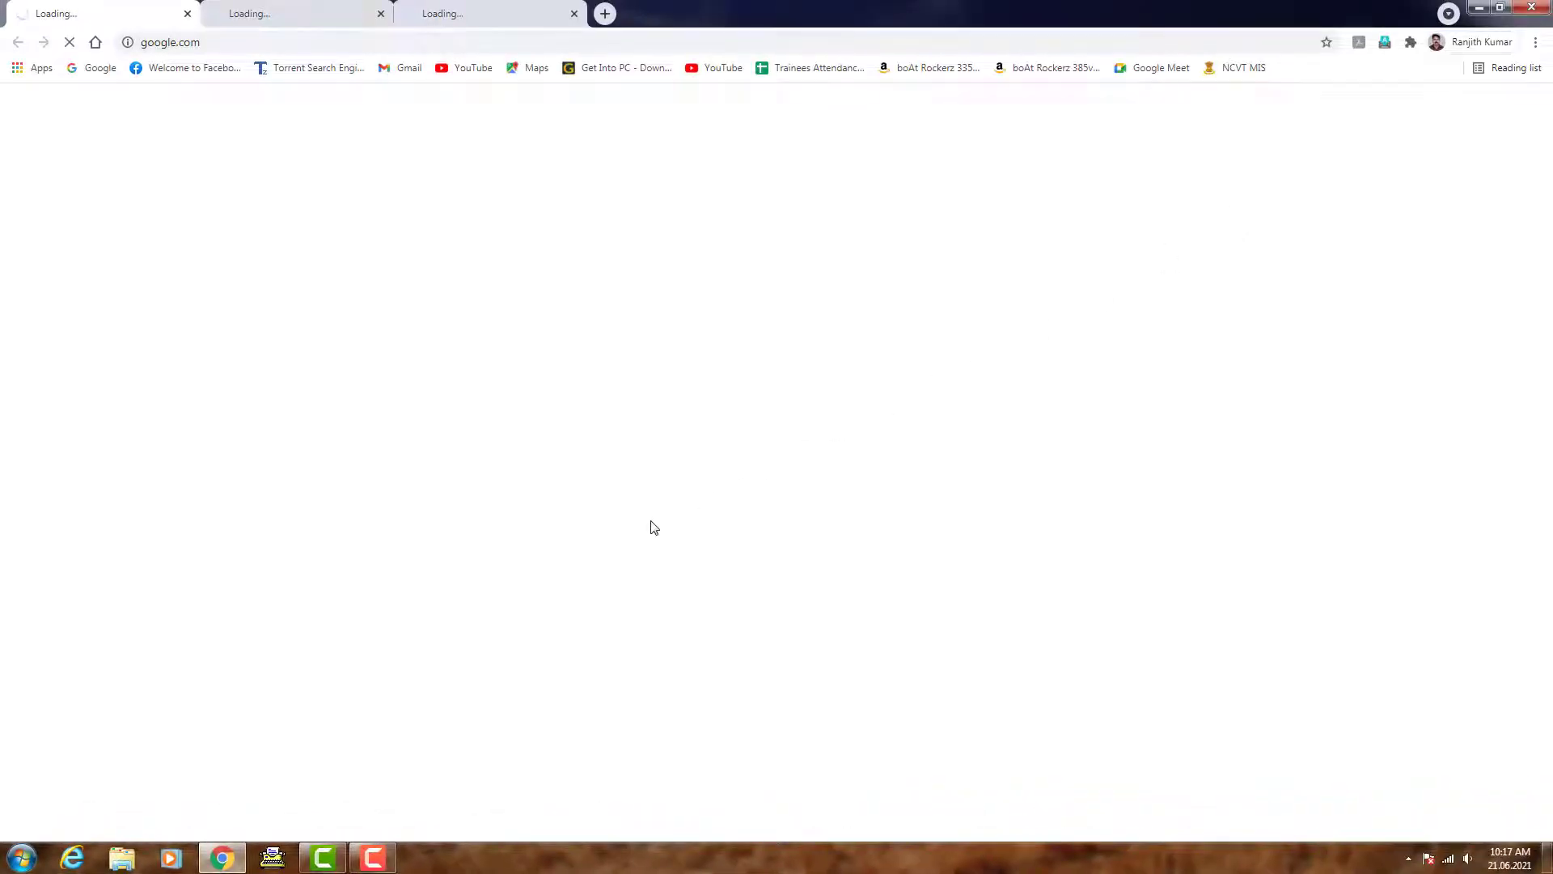
Close the two extra browser tabs and go to chrome.google.com/webstore.
left_click(381, 14)
left_click(380, 14)
left_click(267, 45)
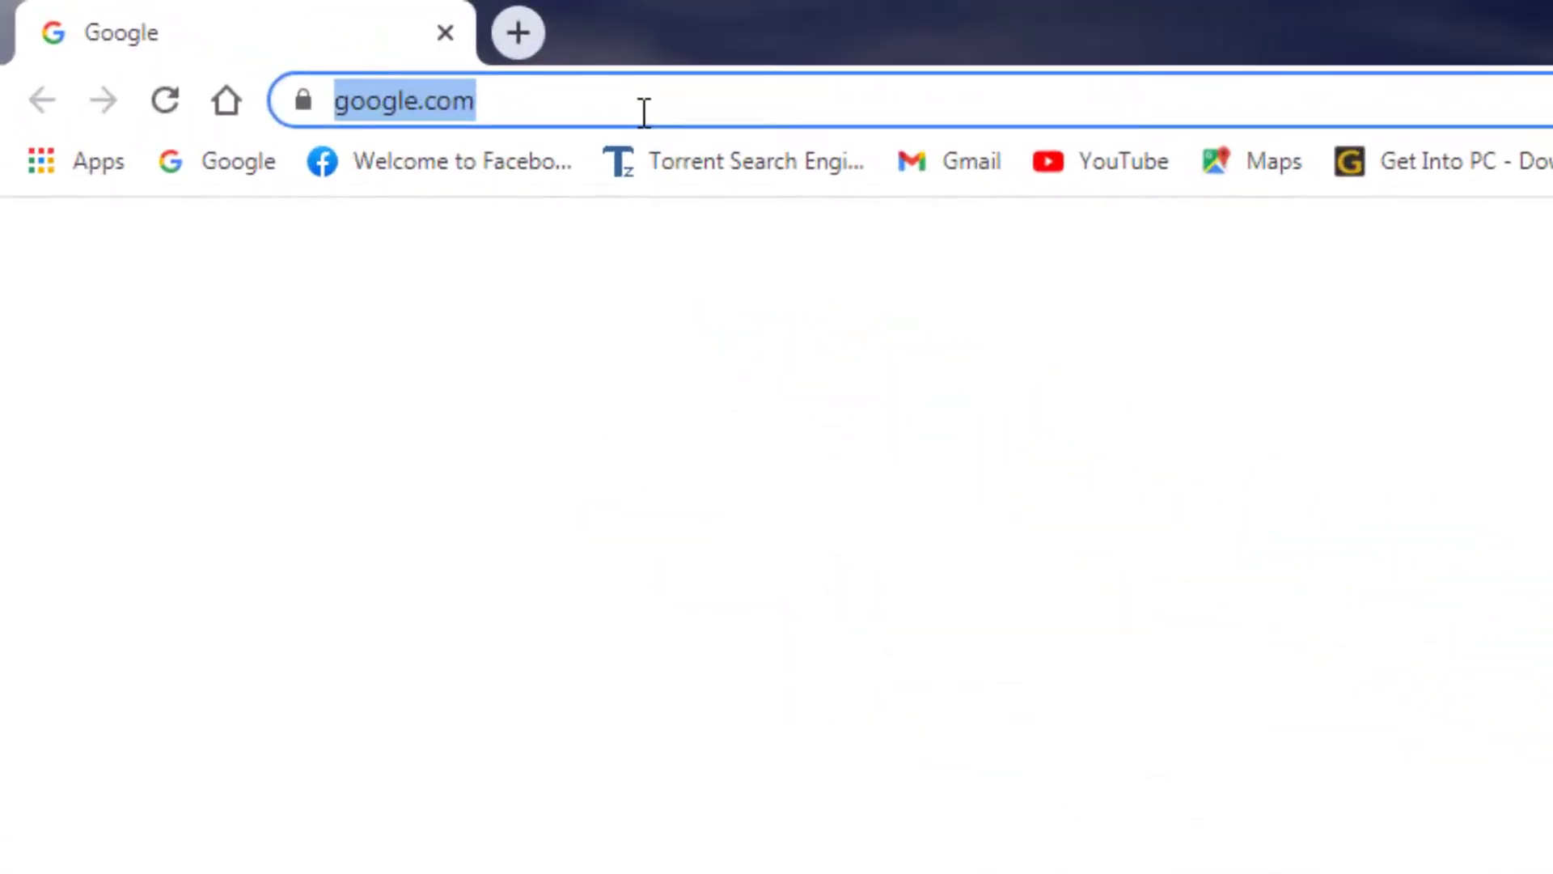
type("chrome")
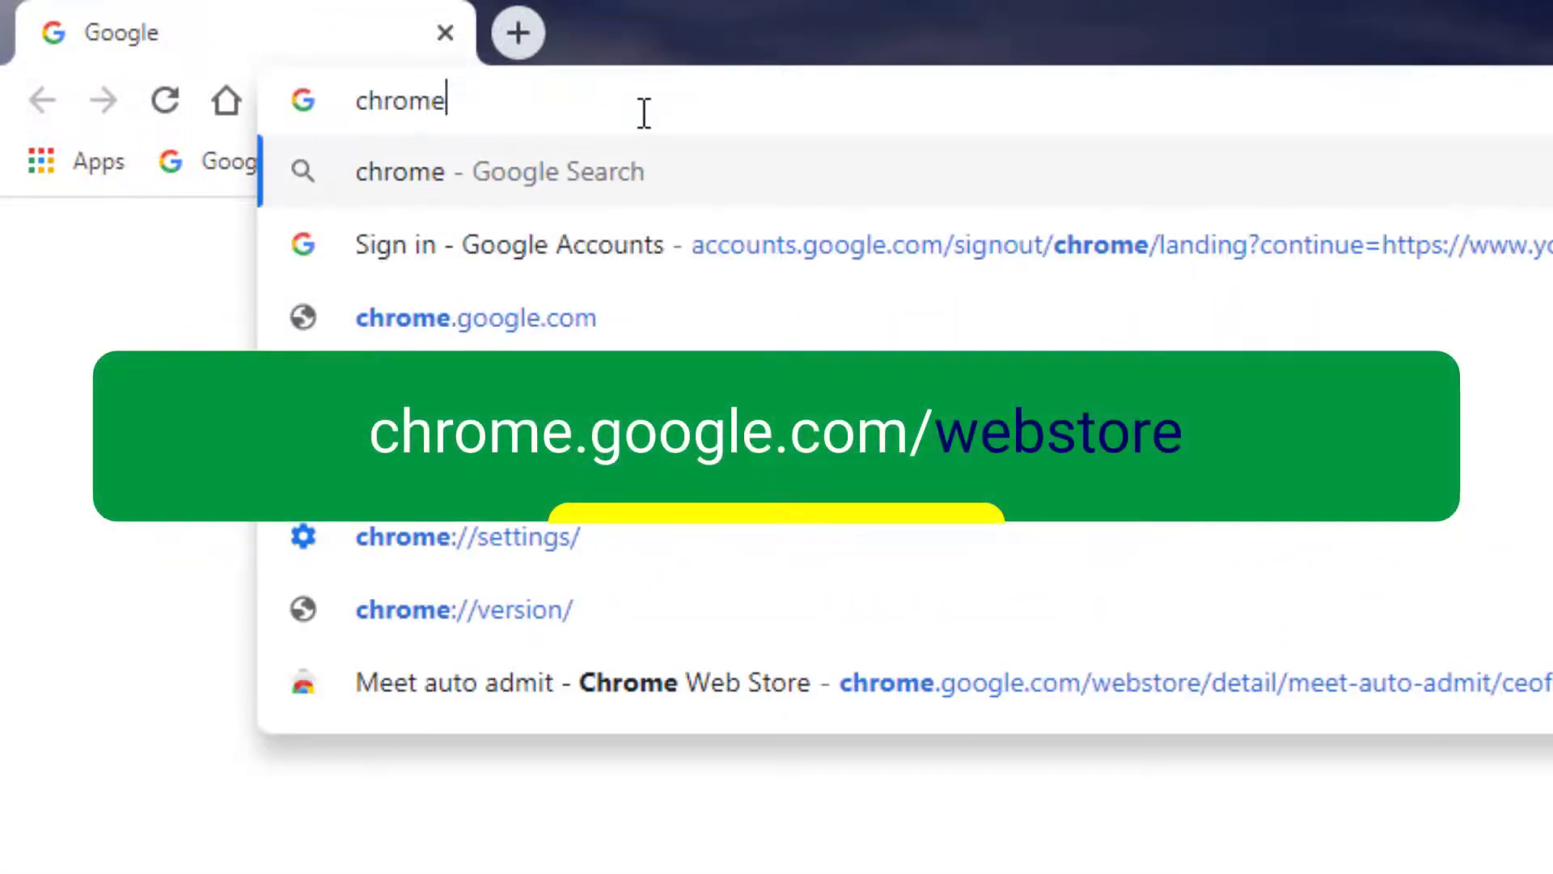
type(".google.")
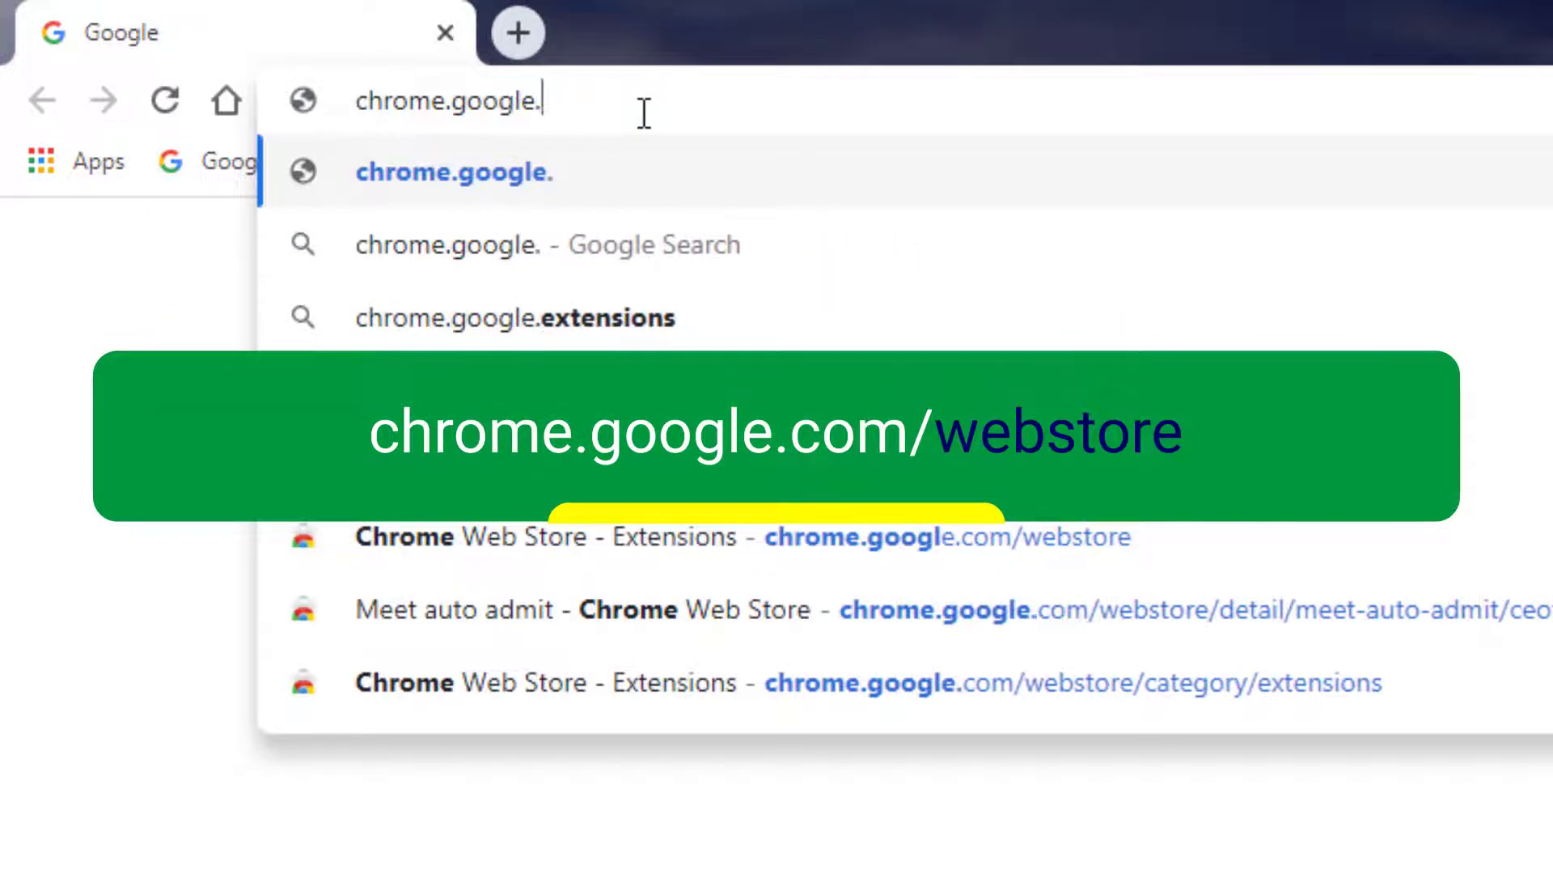
type("com/we")
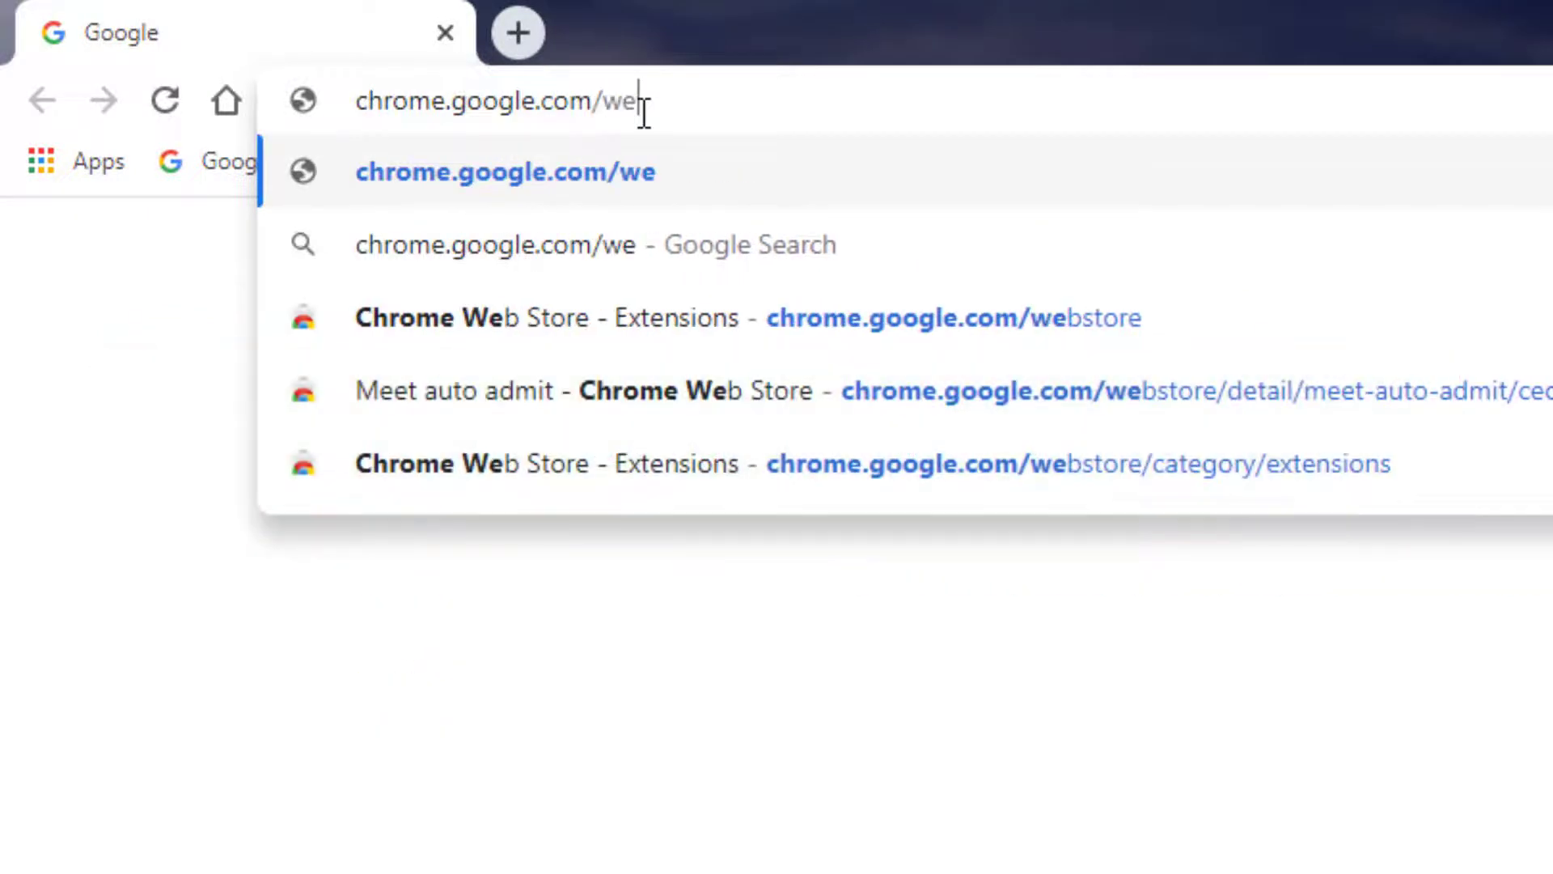
type("bstore")
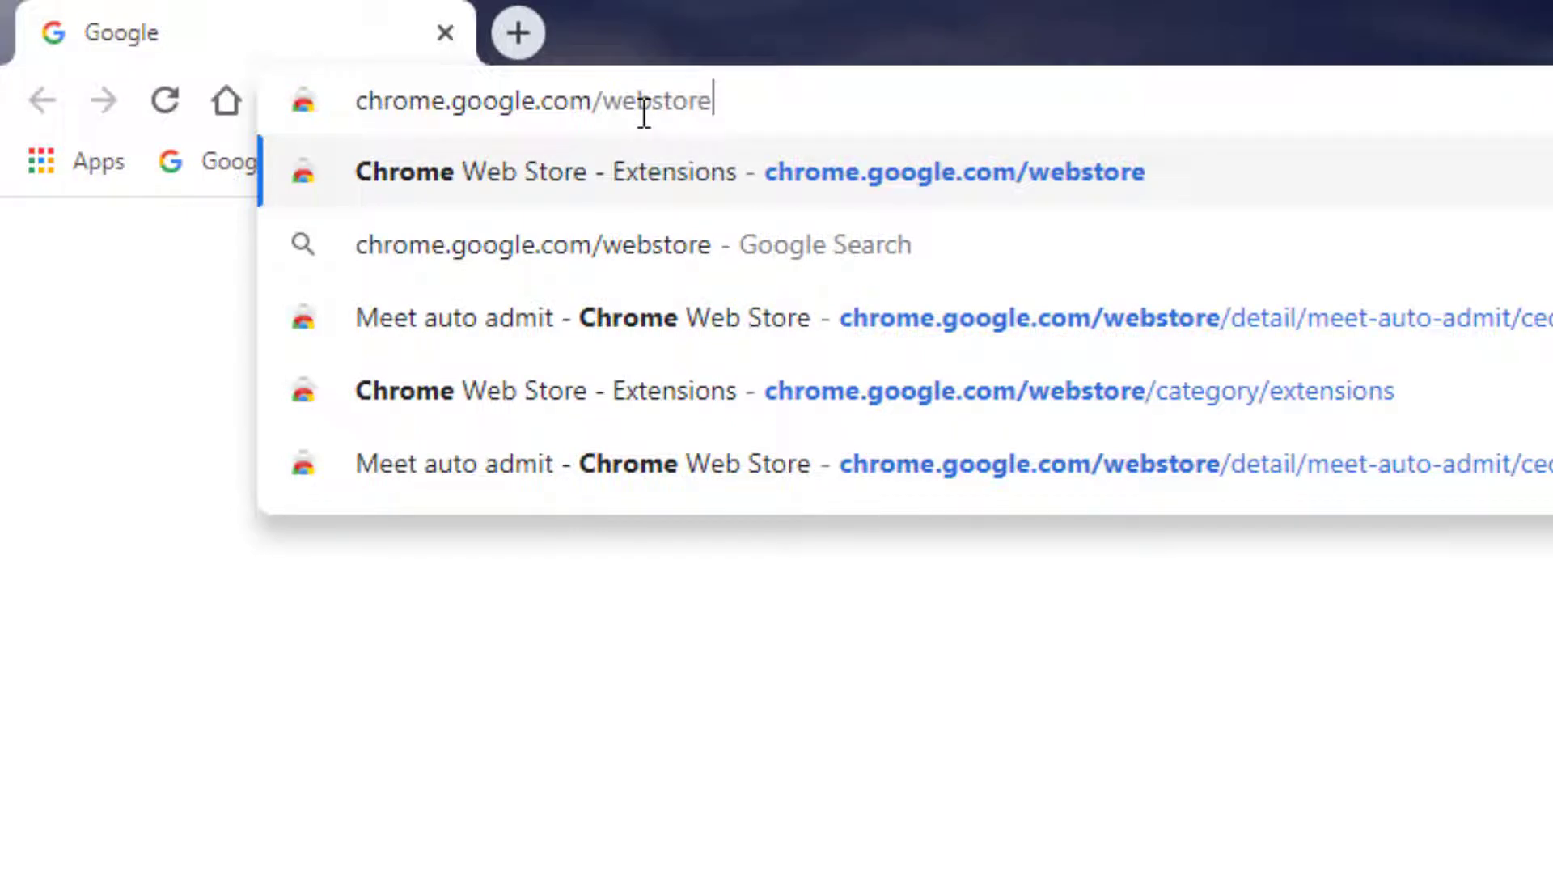
key("Return")
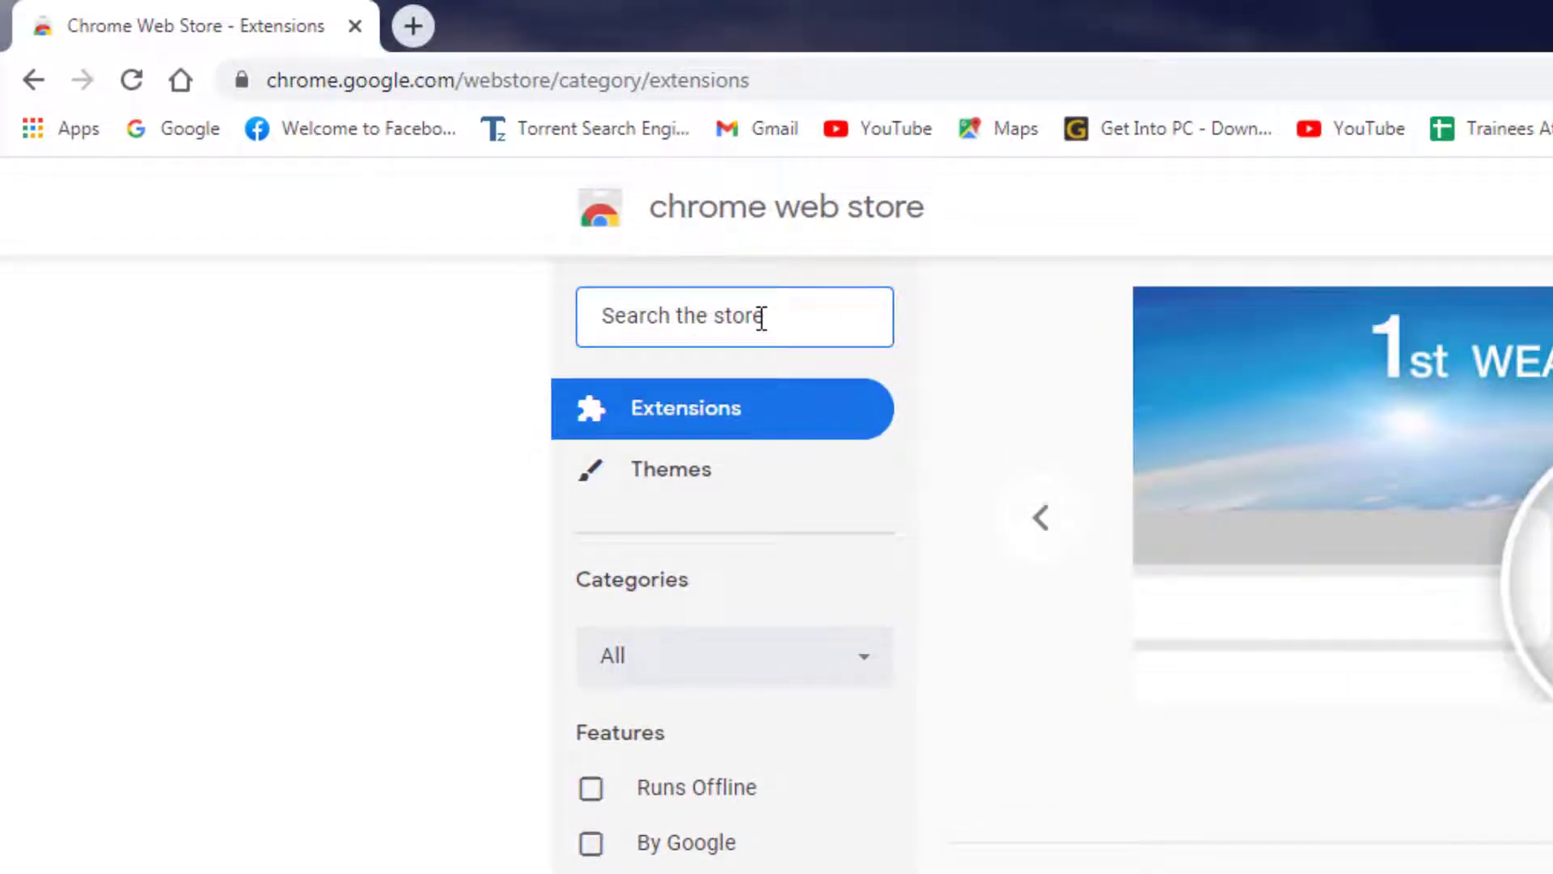
Search the Chrome Web Store for "google meet auto admit".
type("Google Me")
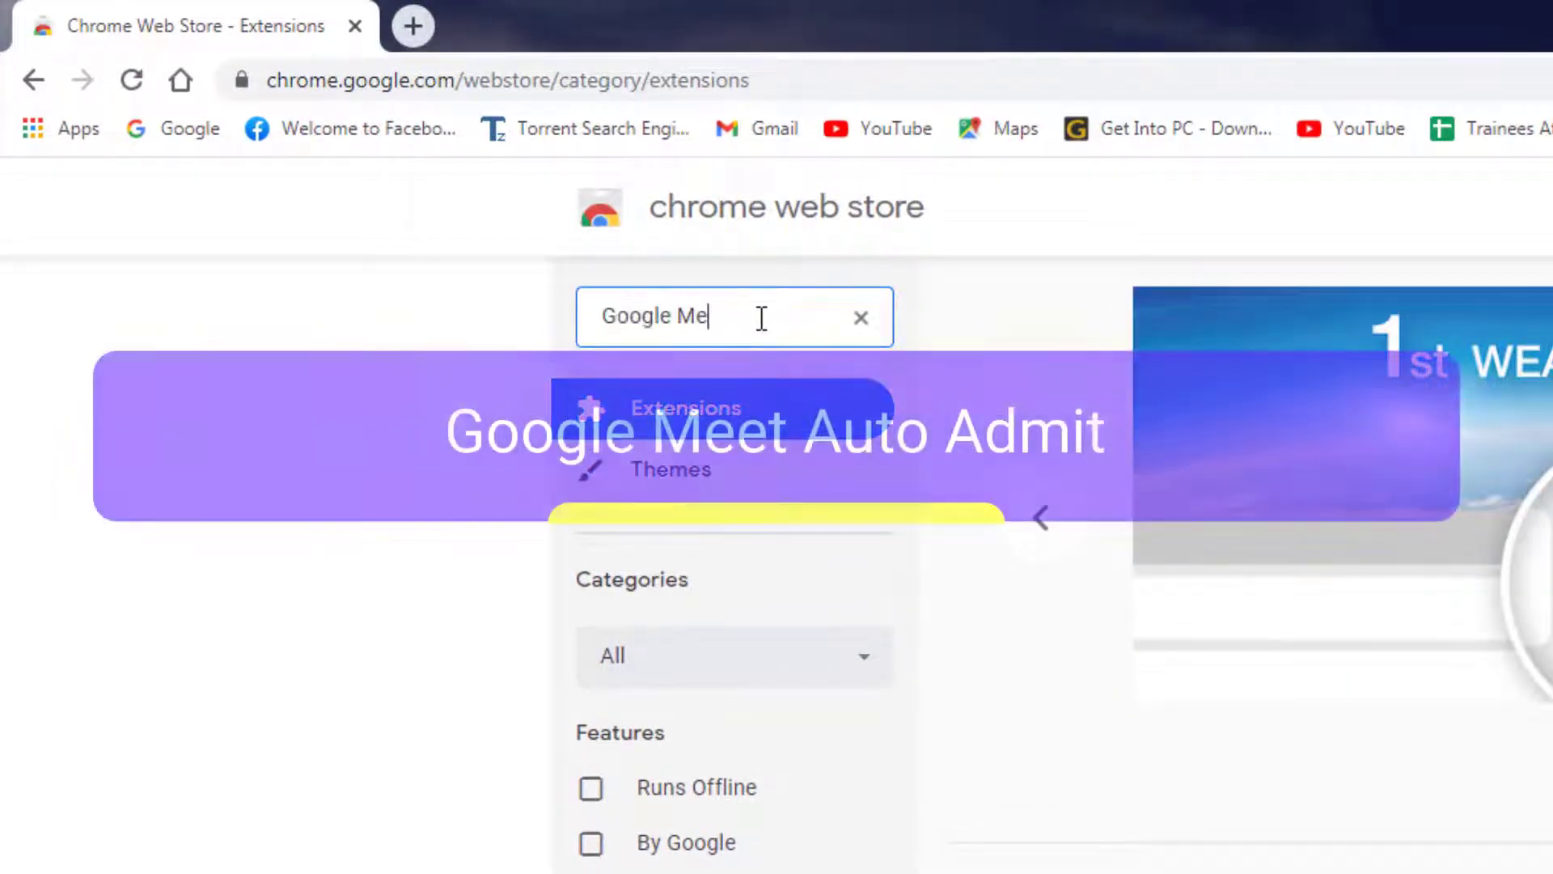
type("et Au")
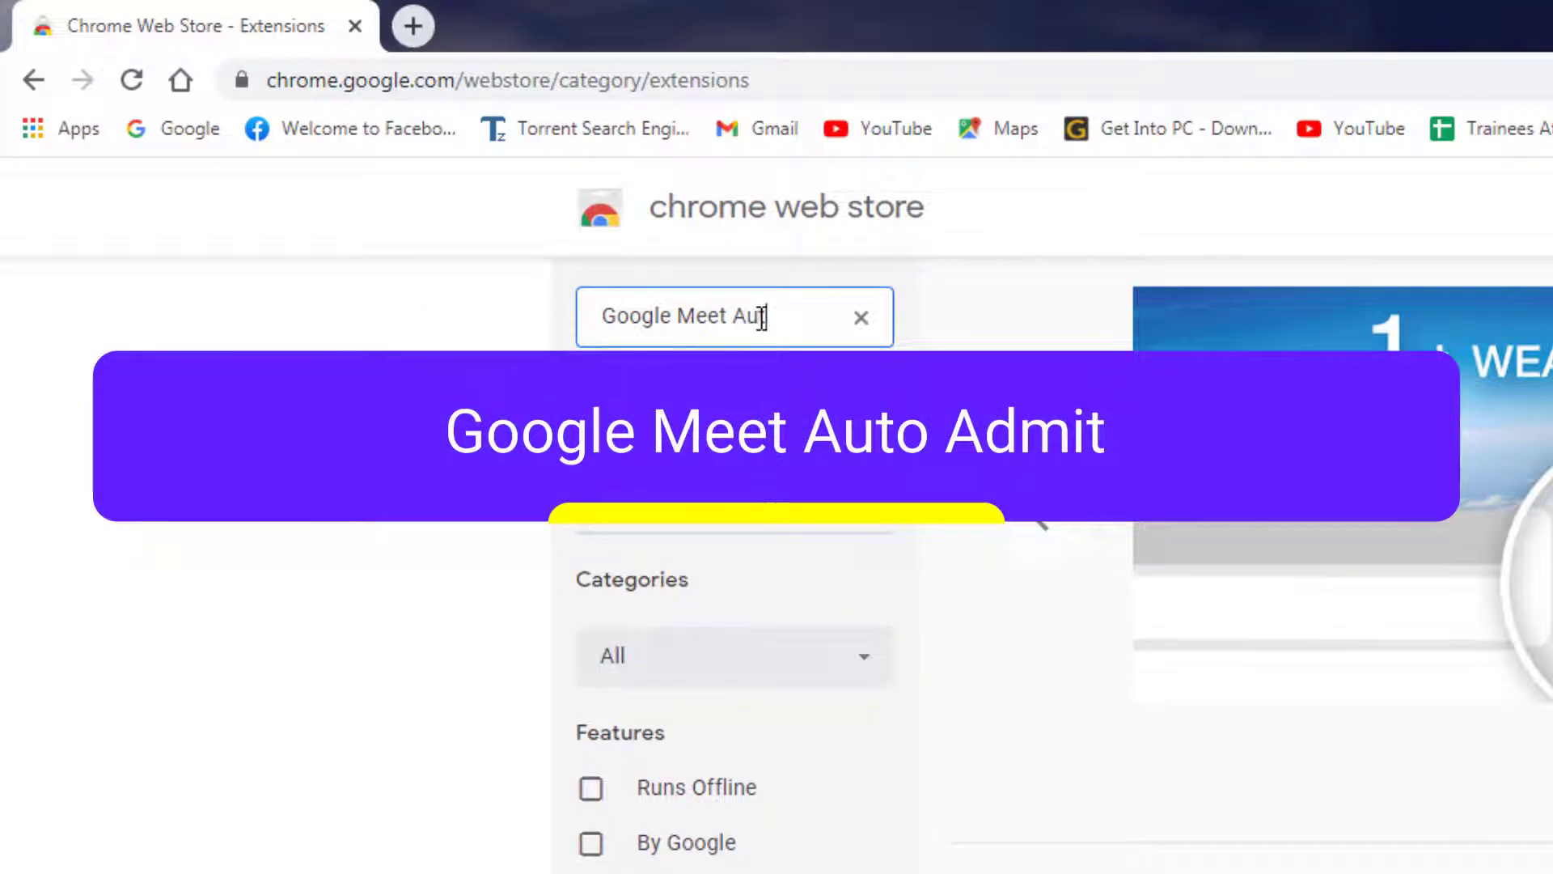
type("to Adm")
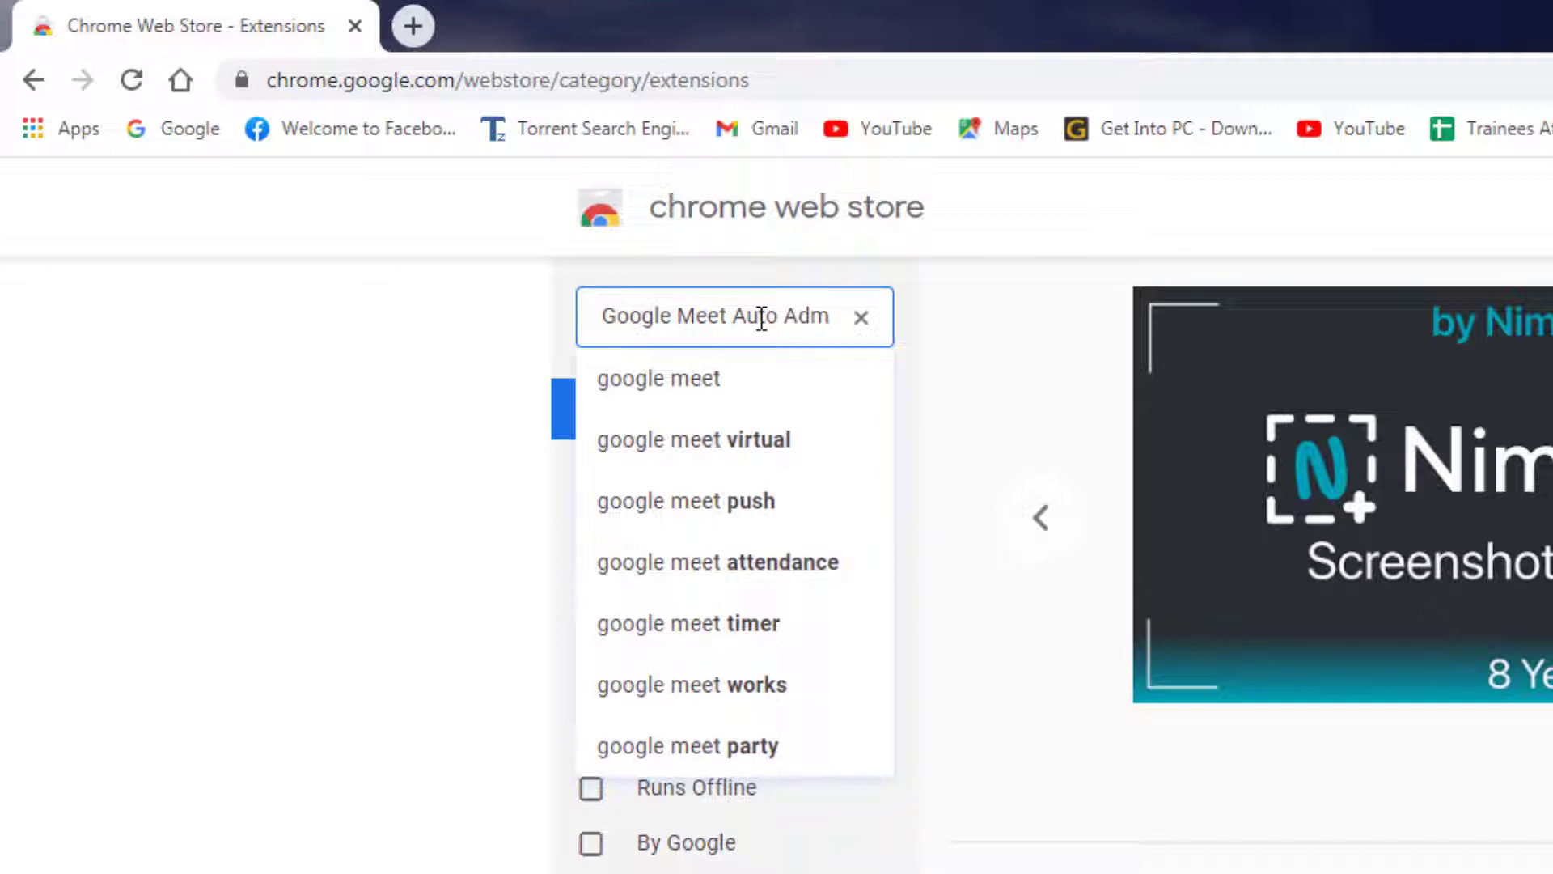
type("it")
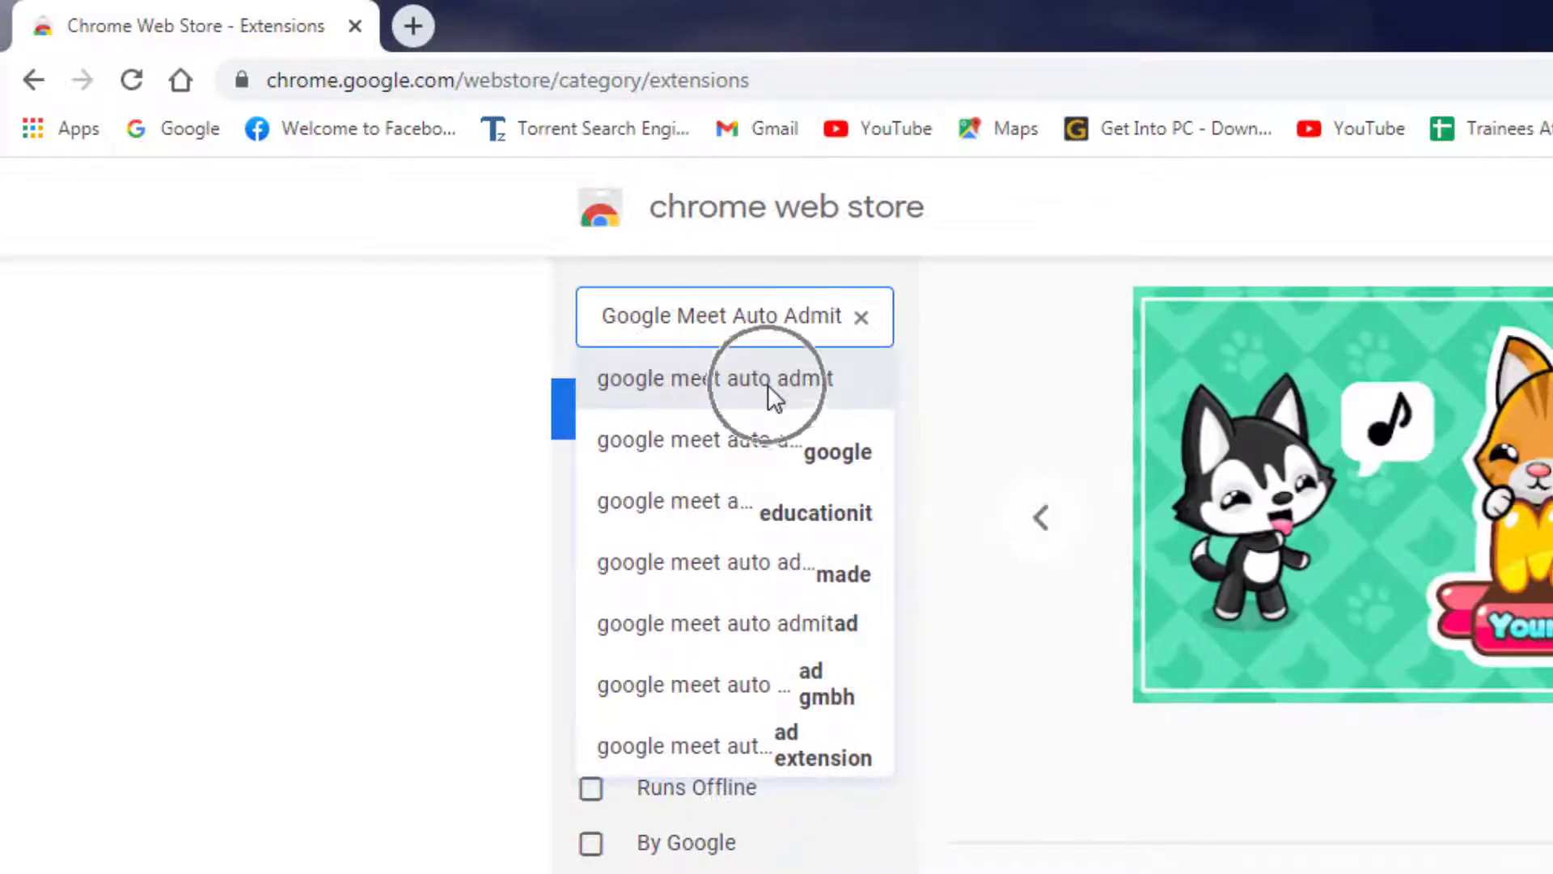
left_click(769, 385)
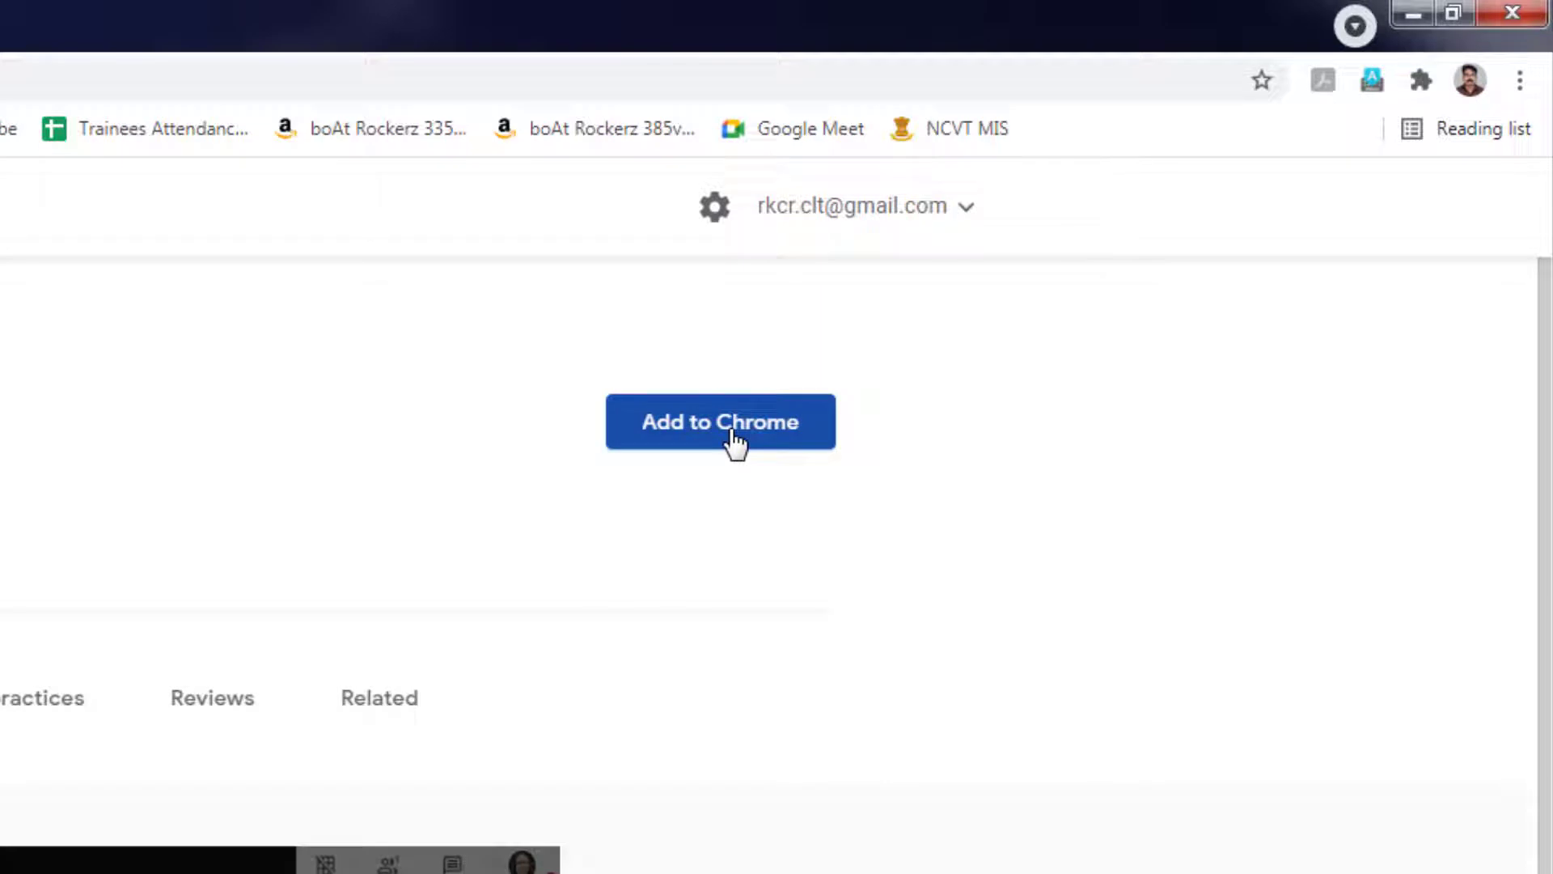
Add the Meet auto admit extension to Chrome and dismiss the installation notice.
left_click(735, 443)
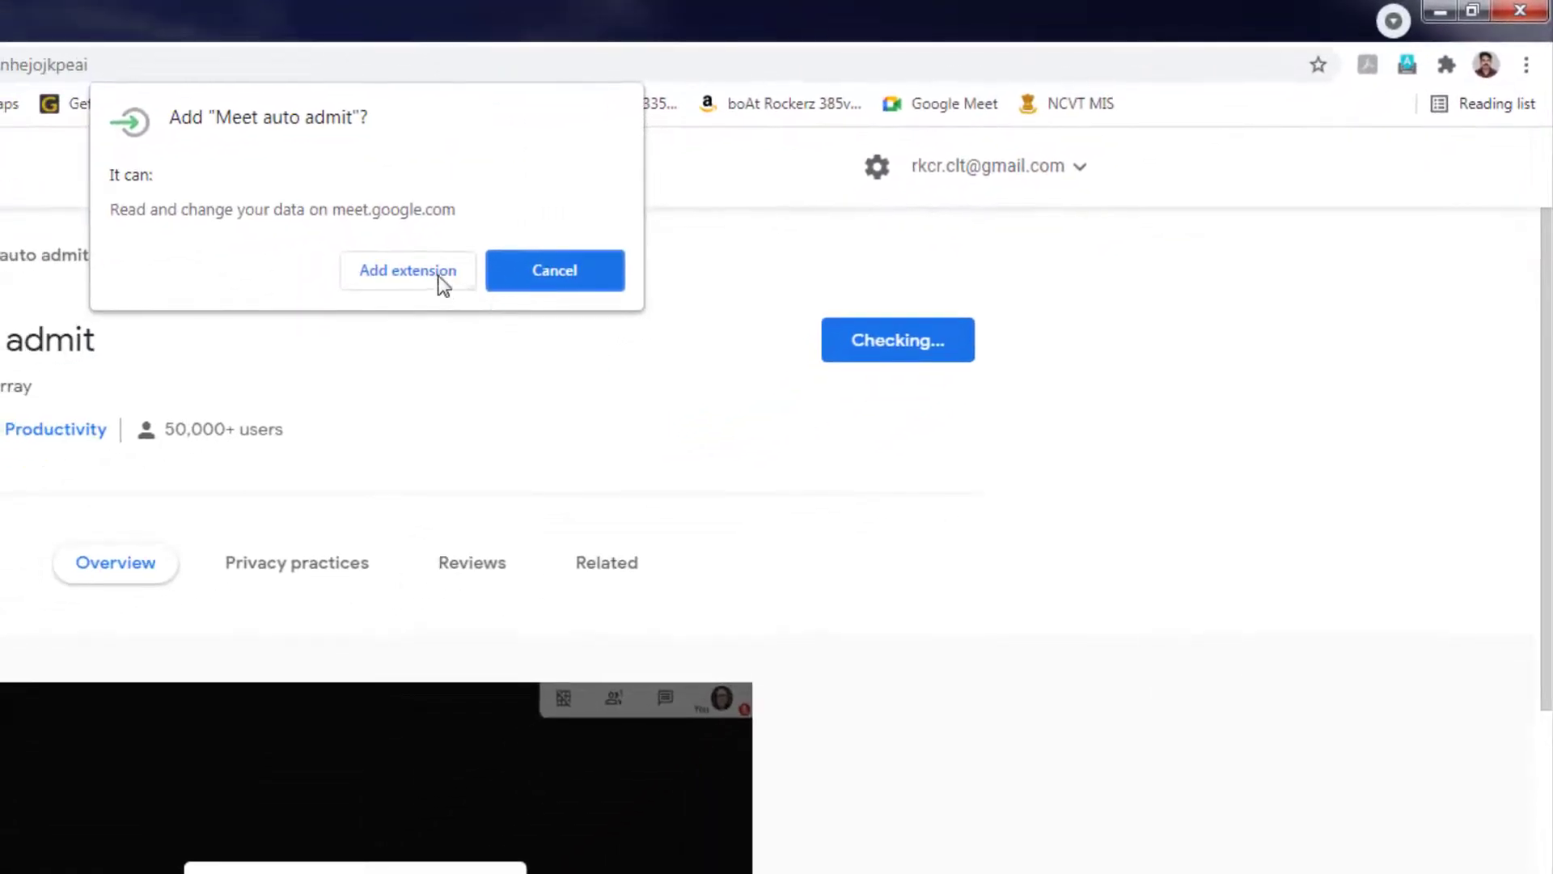
left_click(404, 282)
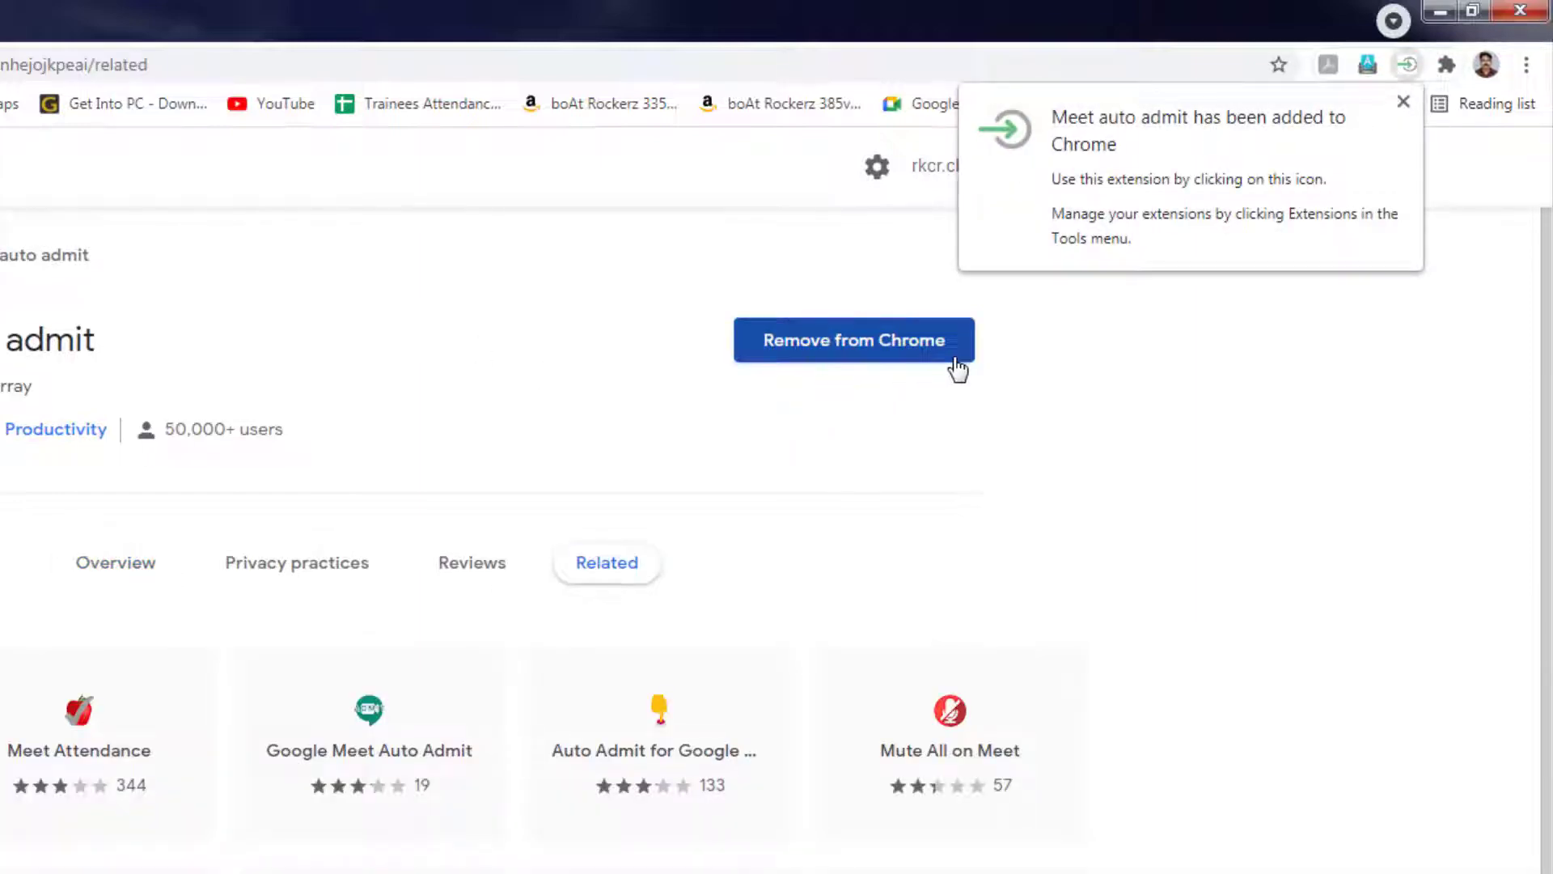
left_click(953, 358)
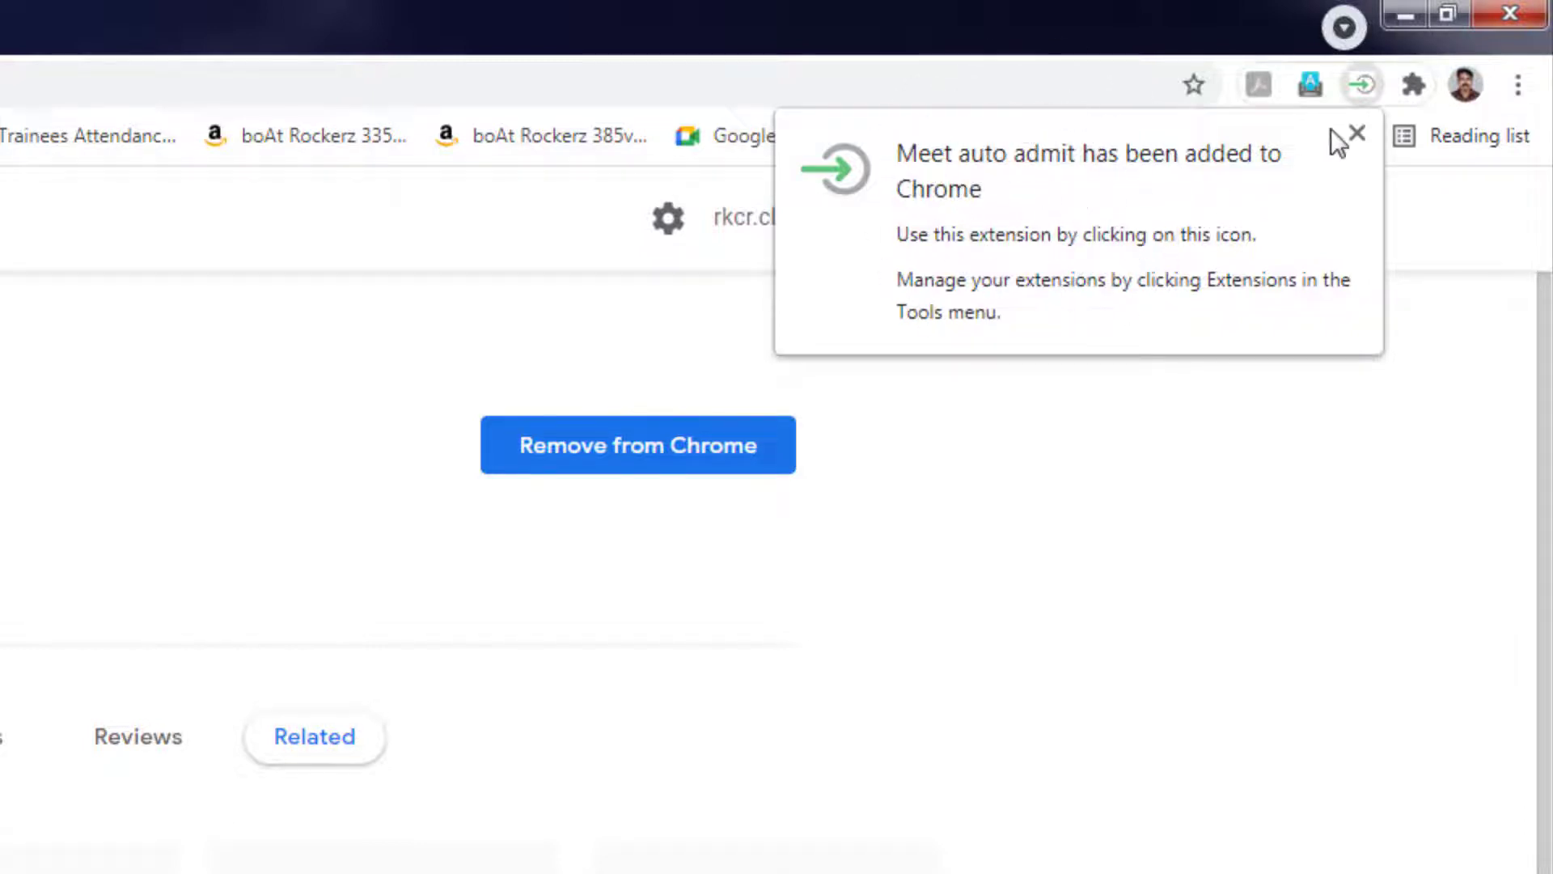
left_click(1354, 133)
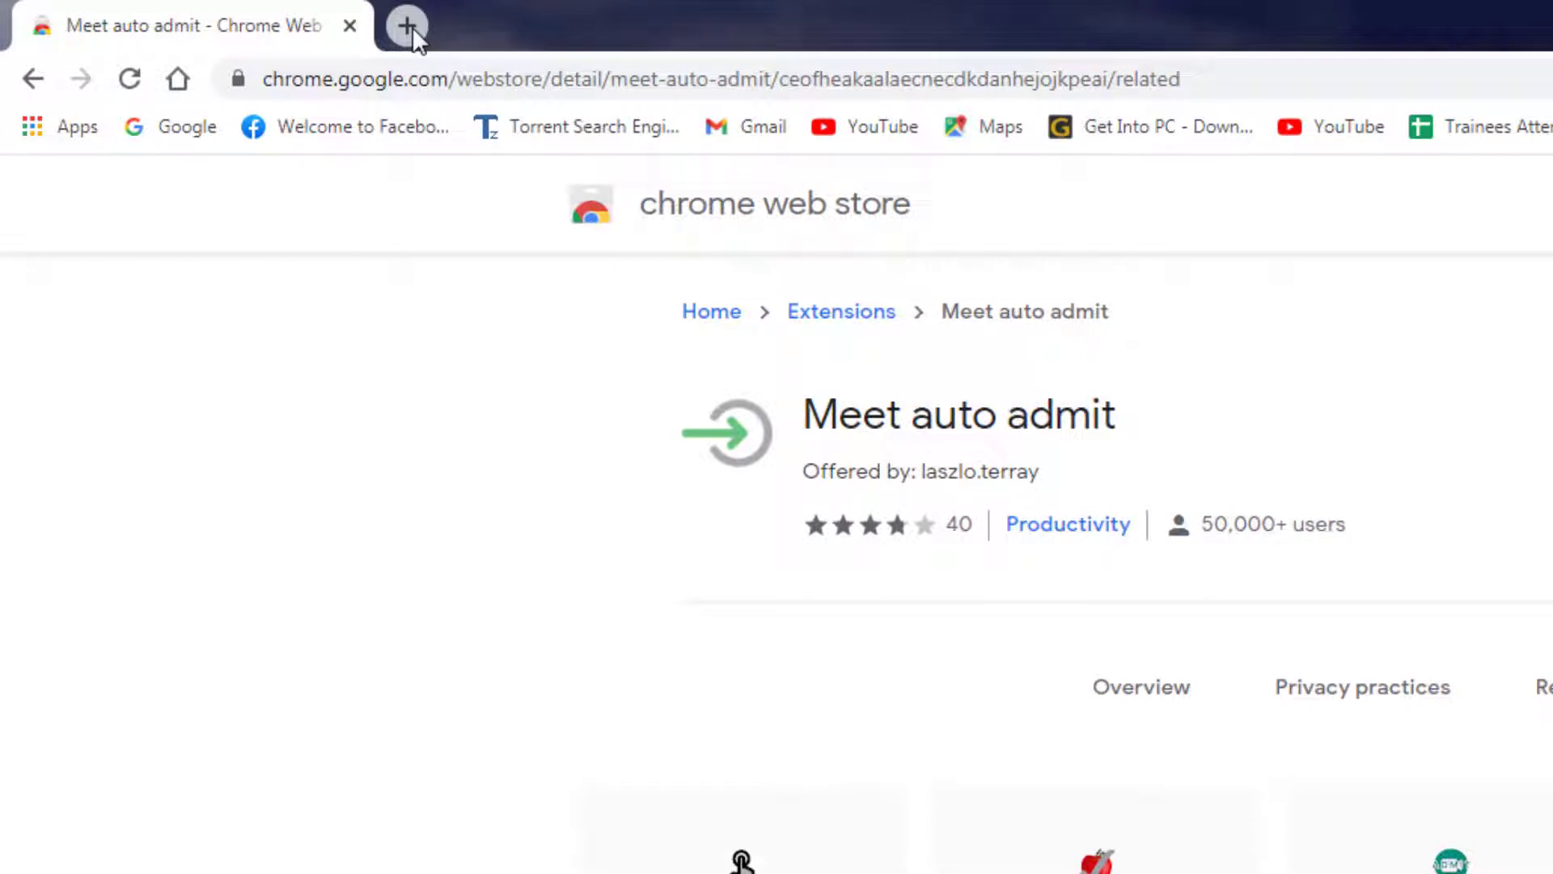
Open a new browser tab and try the address chrome//extensions.
left_click(411, 27)
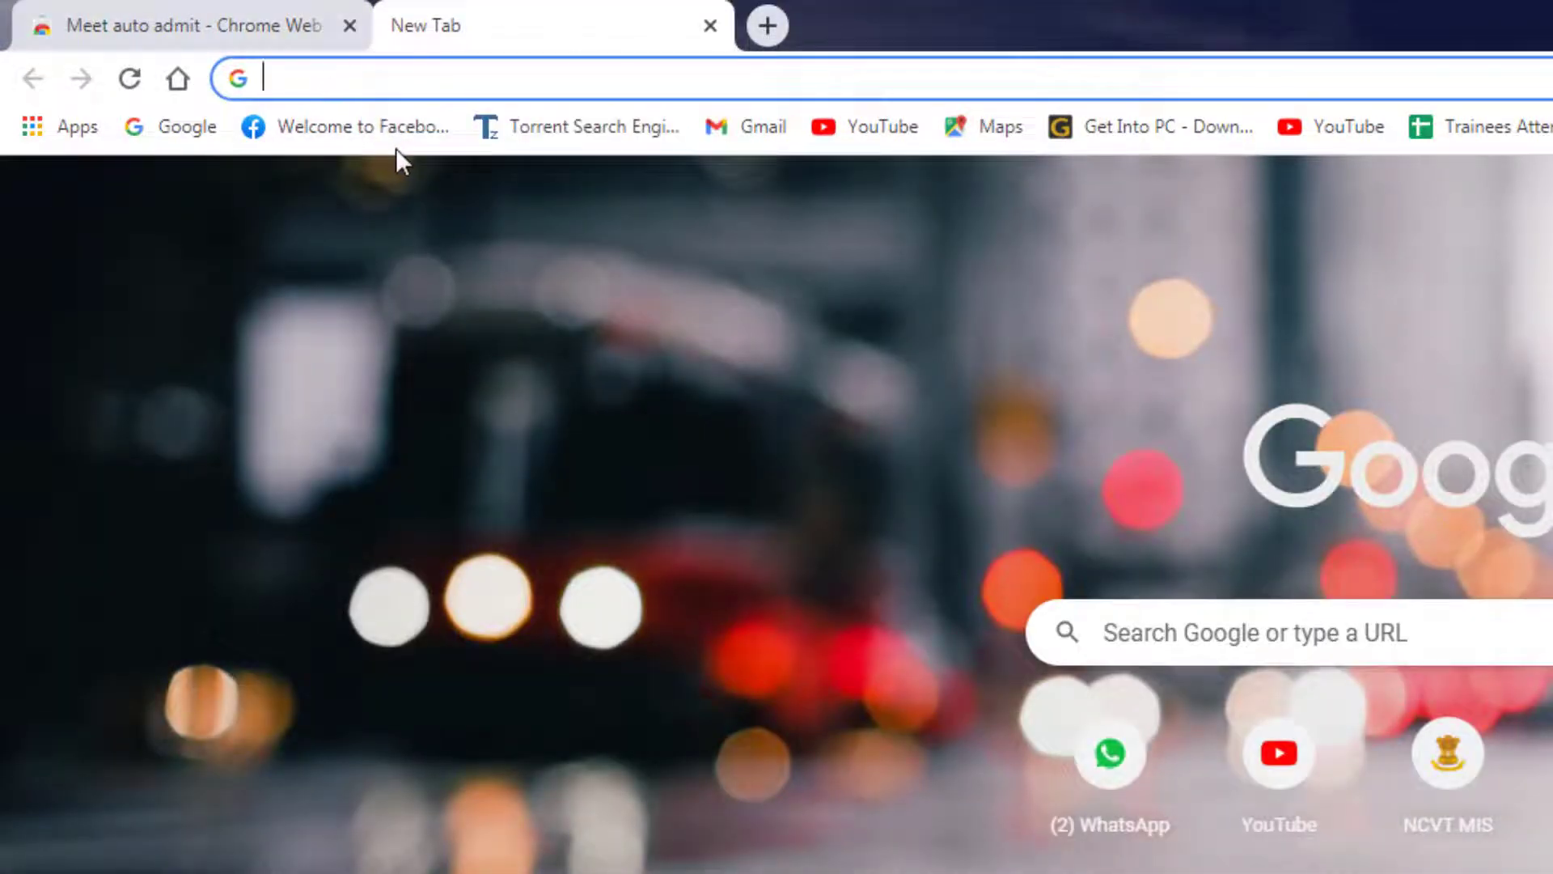
type("chr")
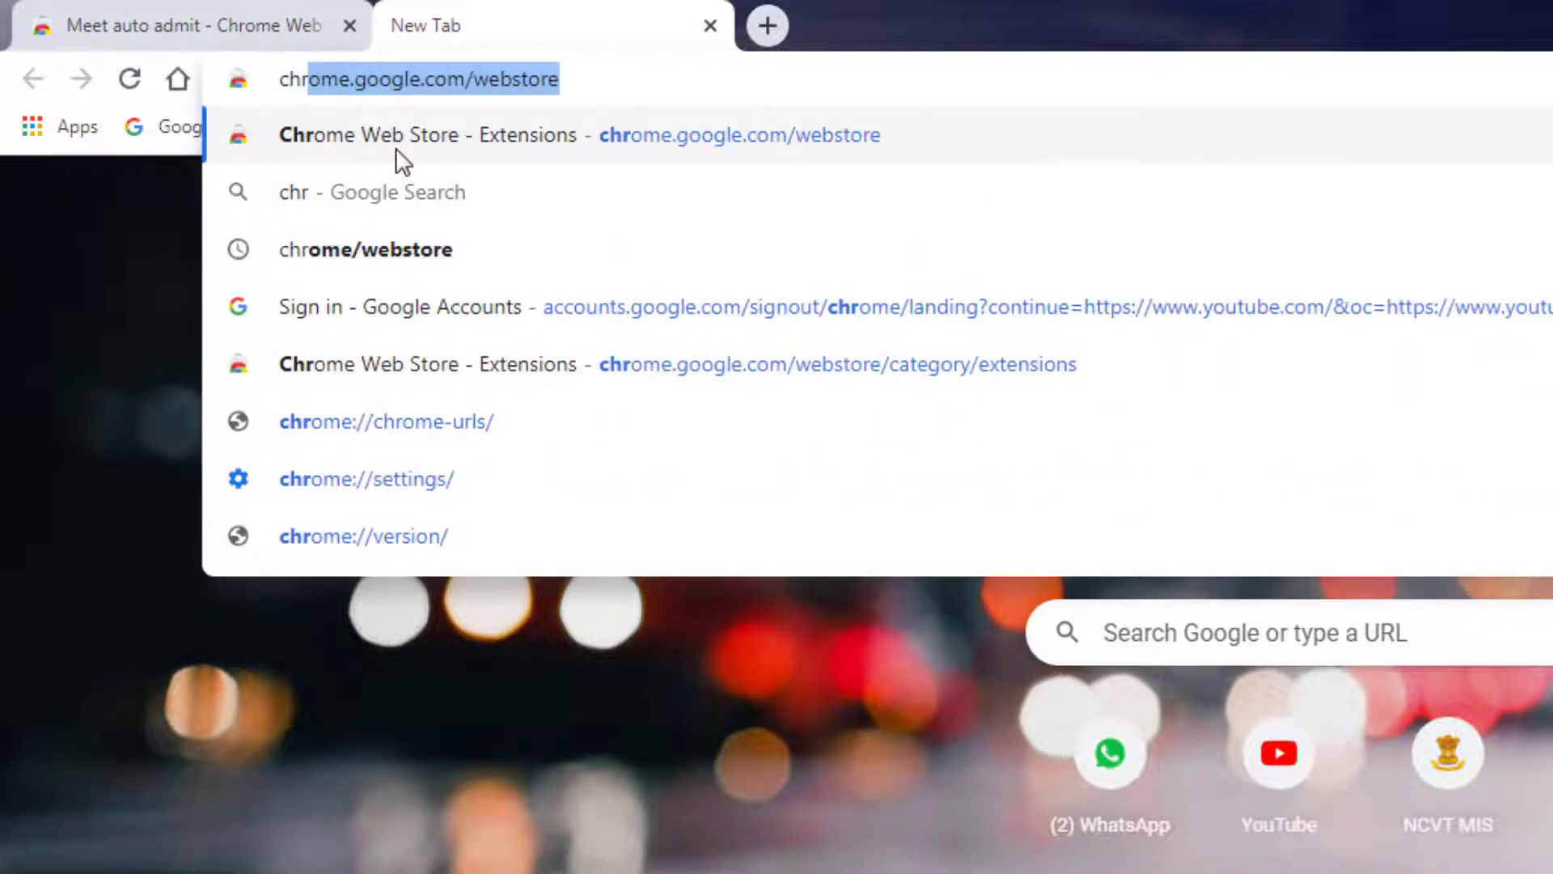
type("r")
key("BackSpace")
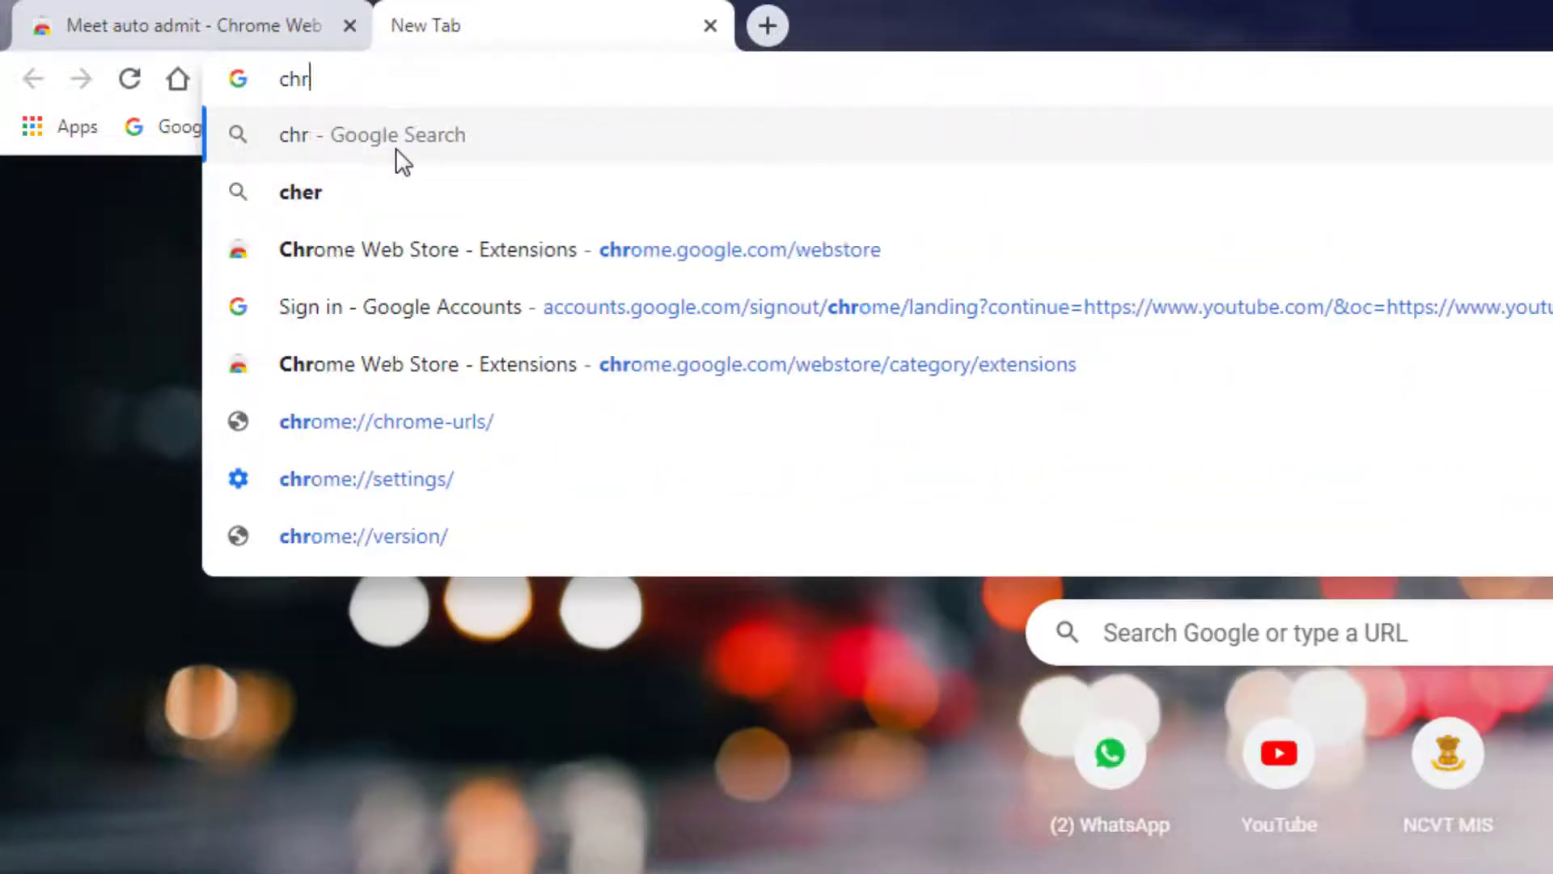
type("one")
key("BackSpace")
key("BackSpace")
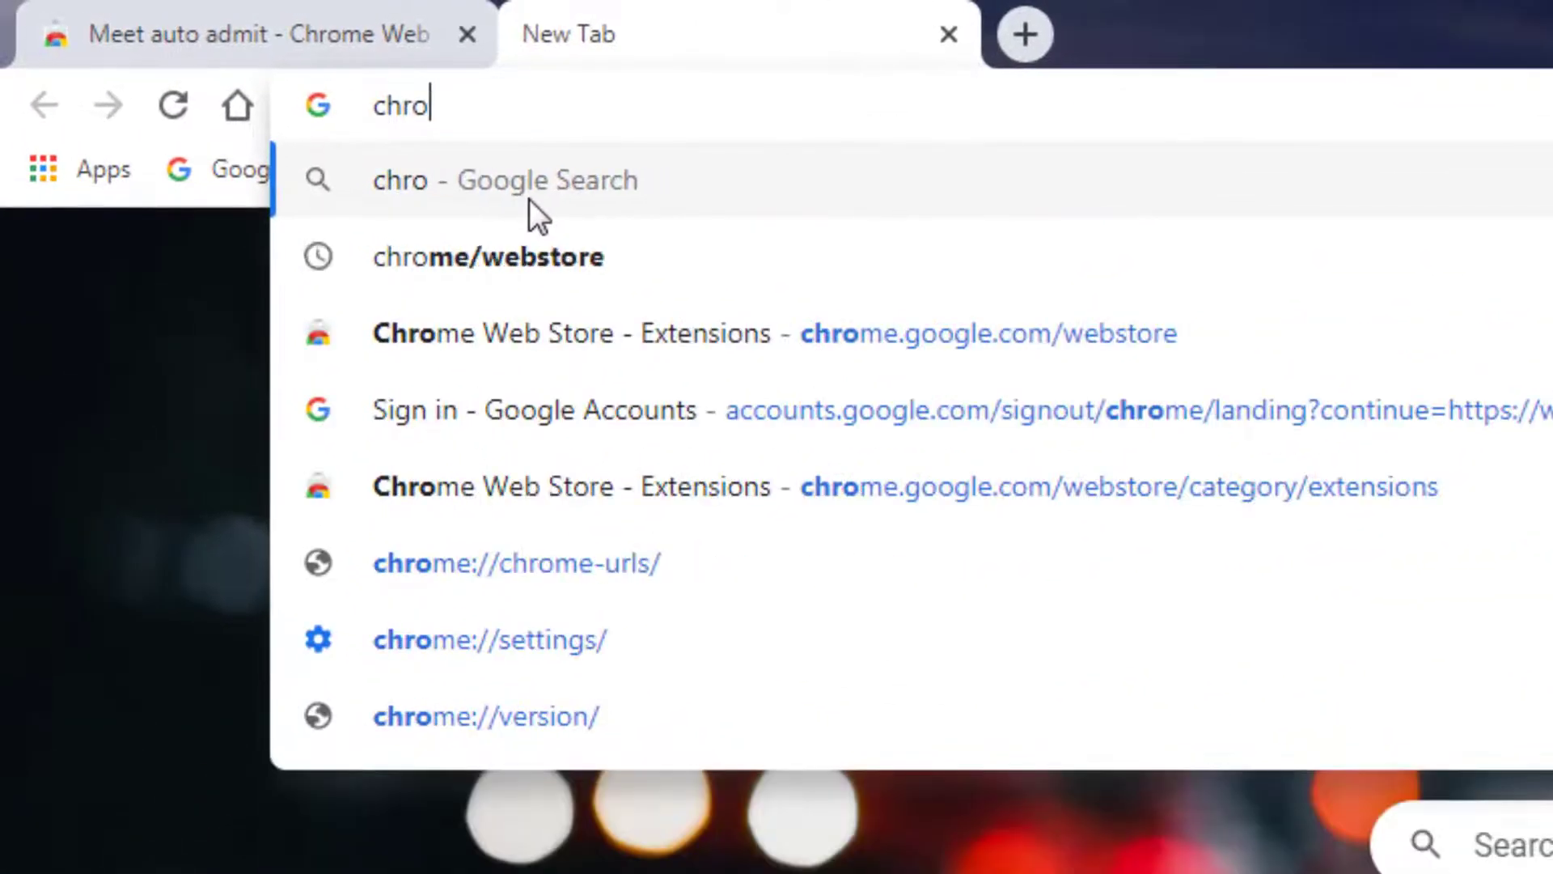
type("me//")
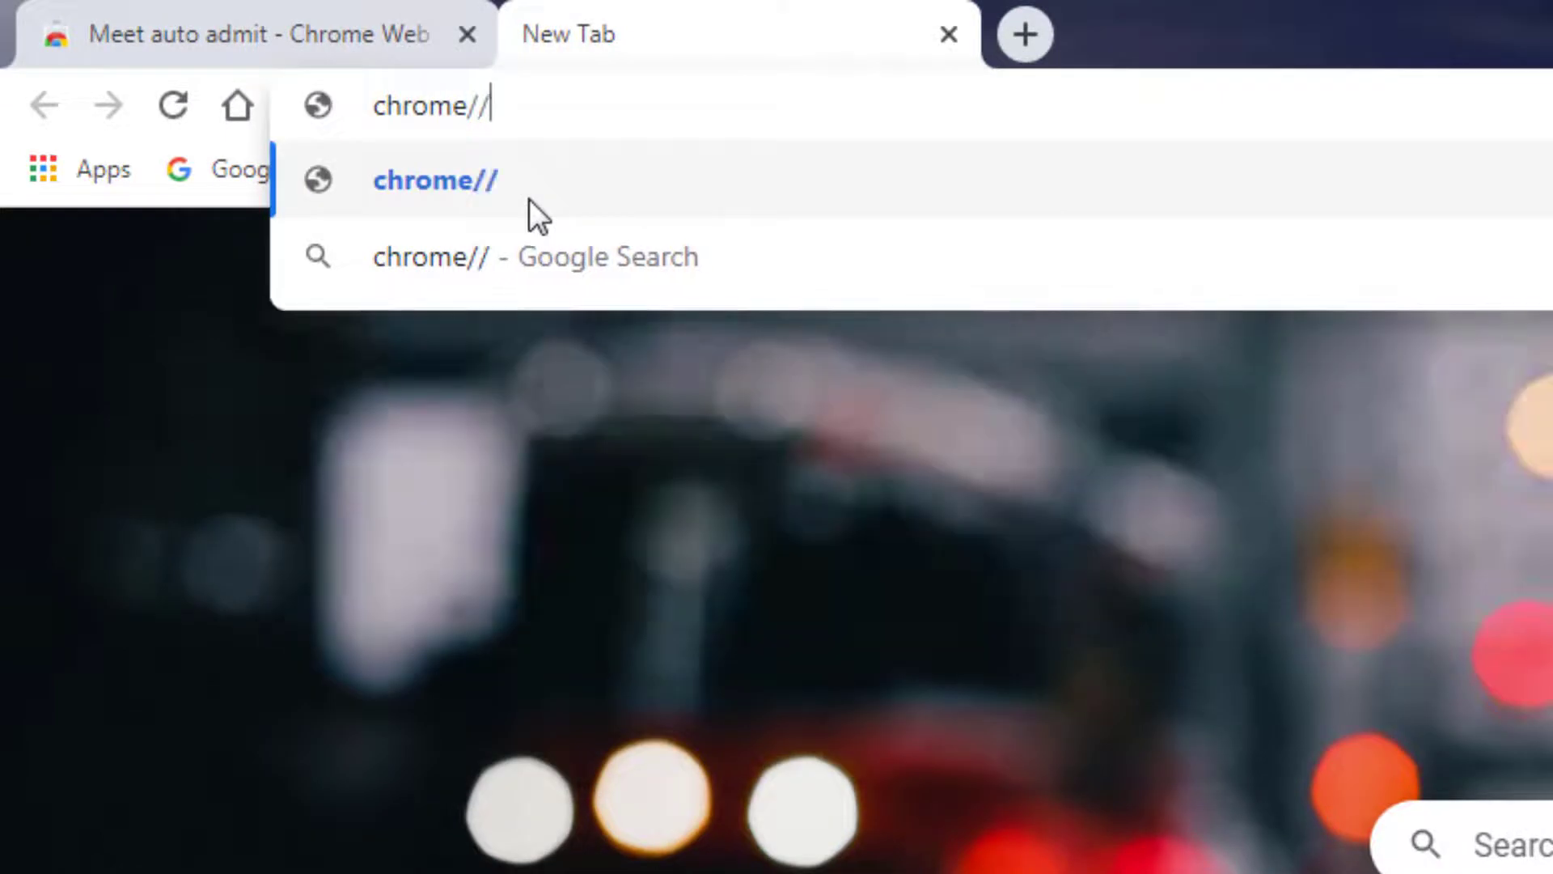
type("exte")
key("BackSpace")
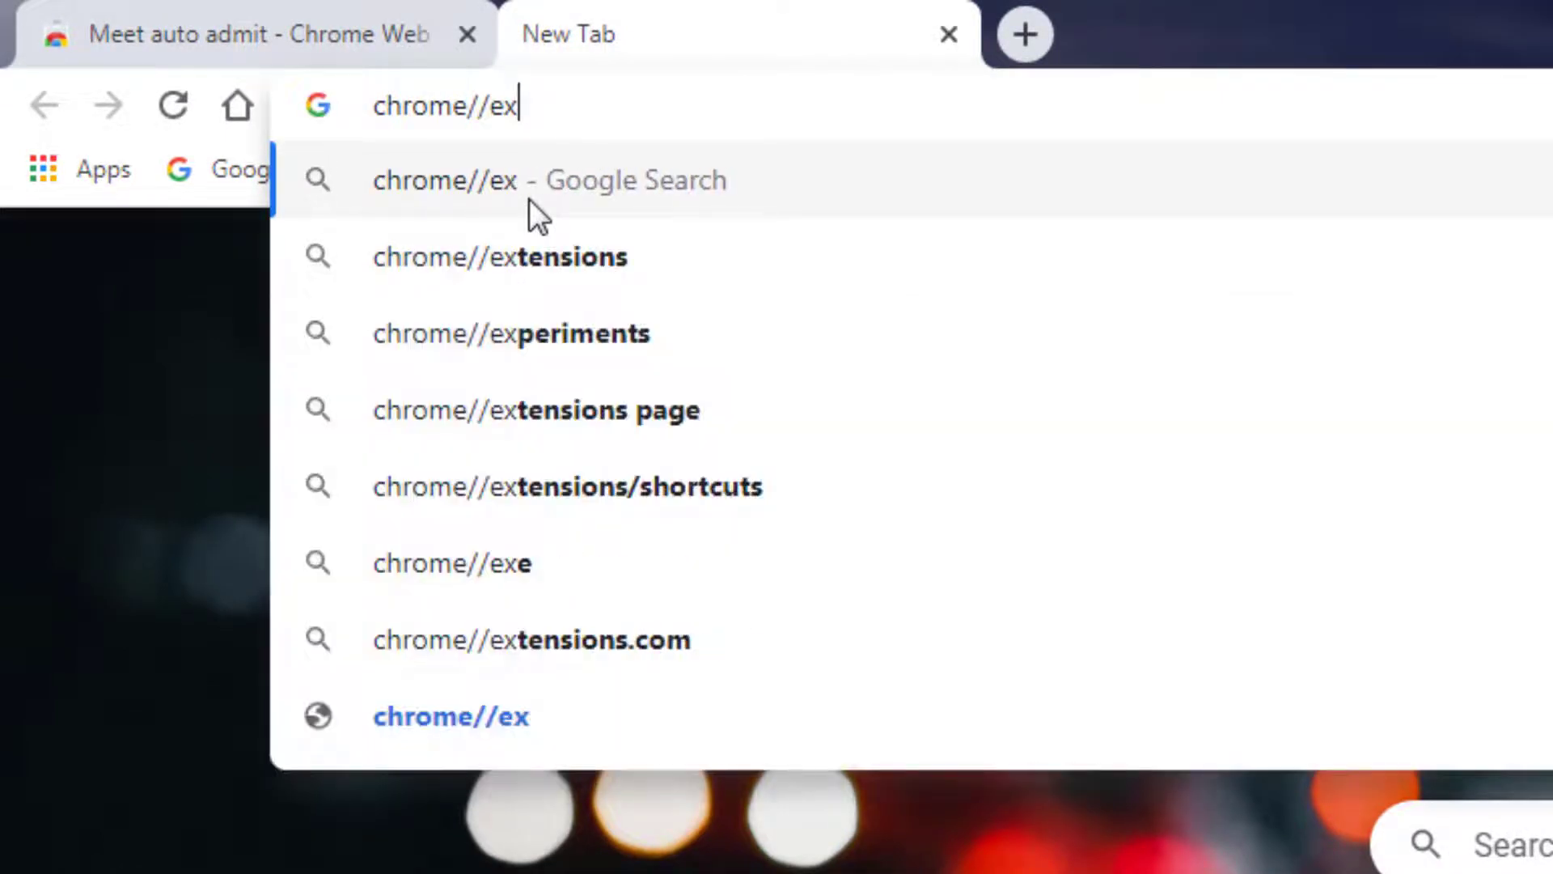
type("te")
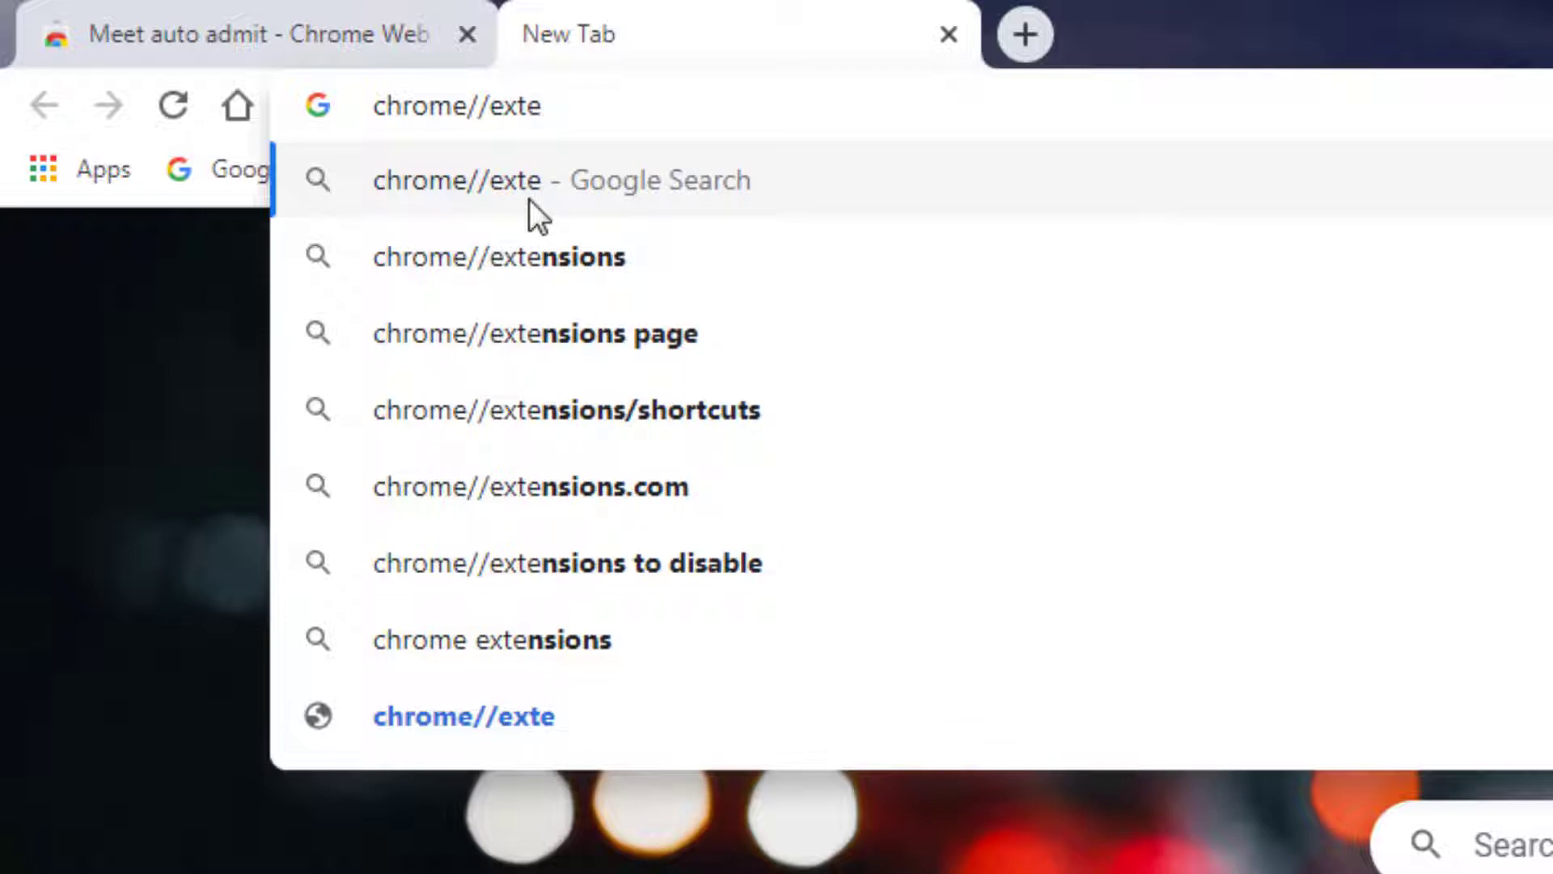
type("n")
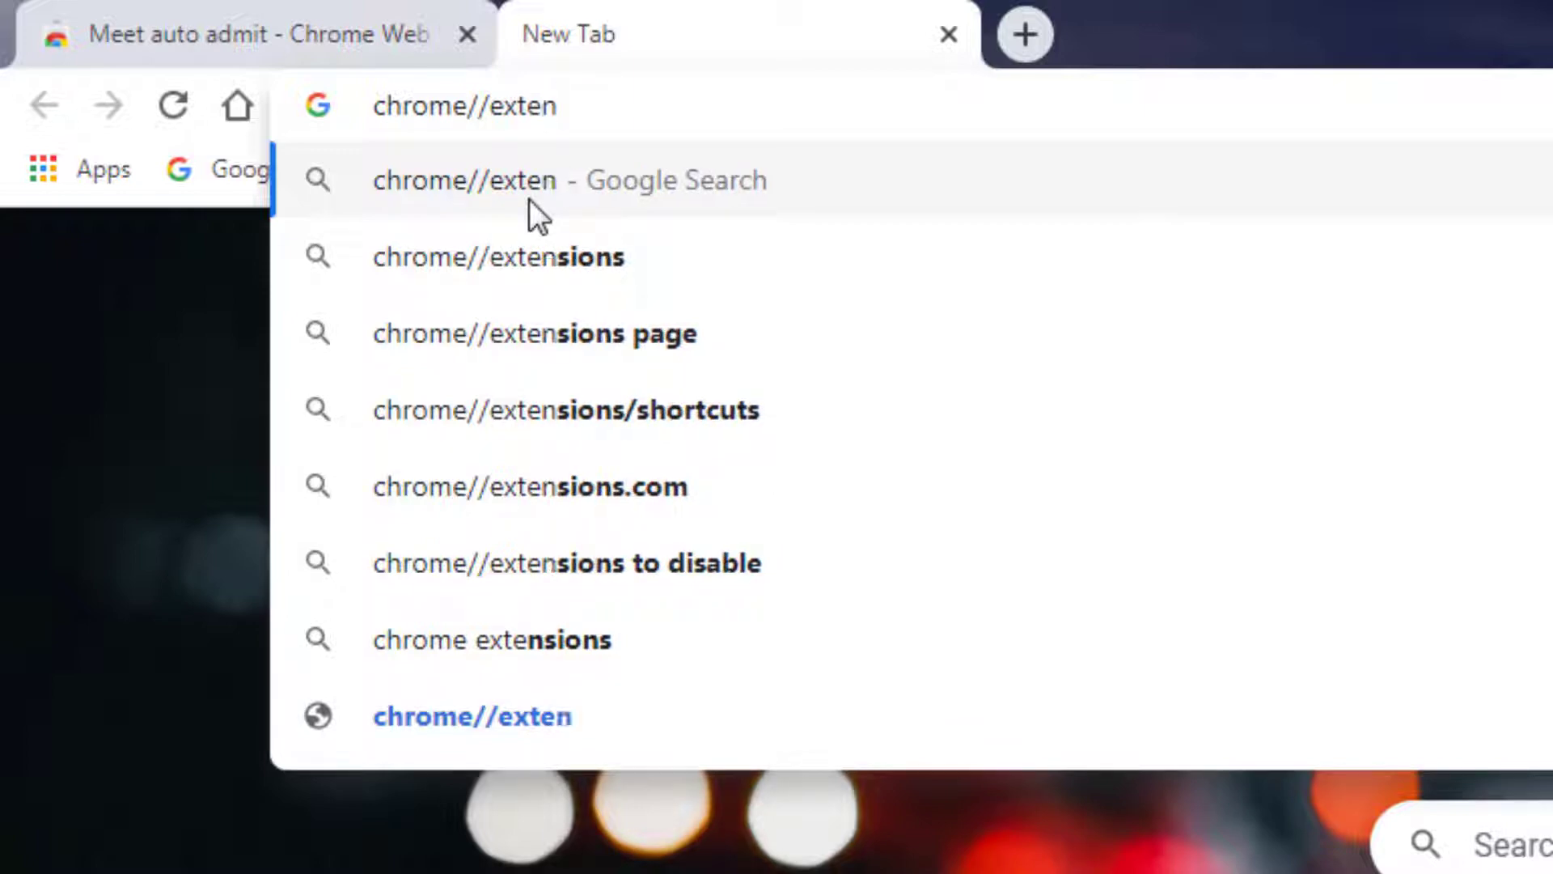
type("sions")
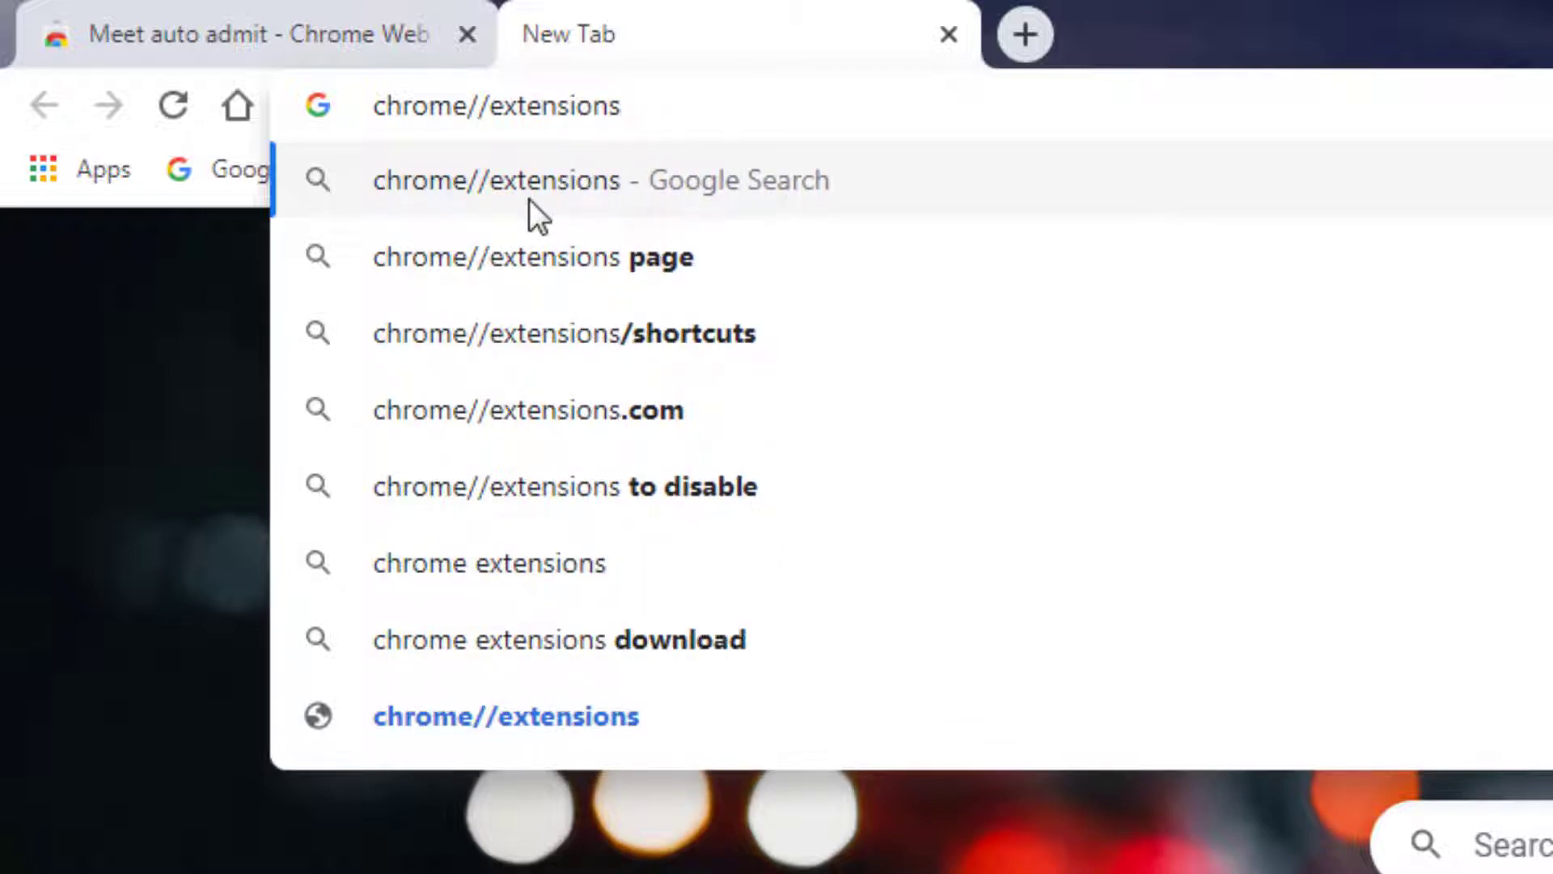
key("Return")
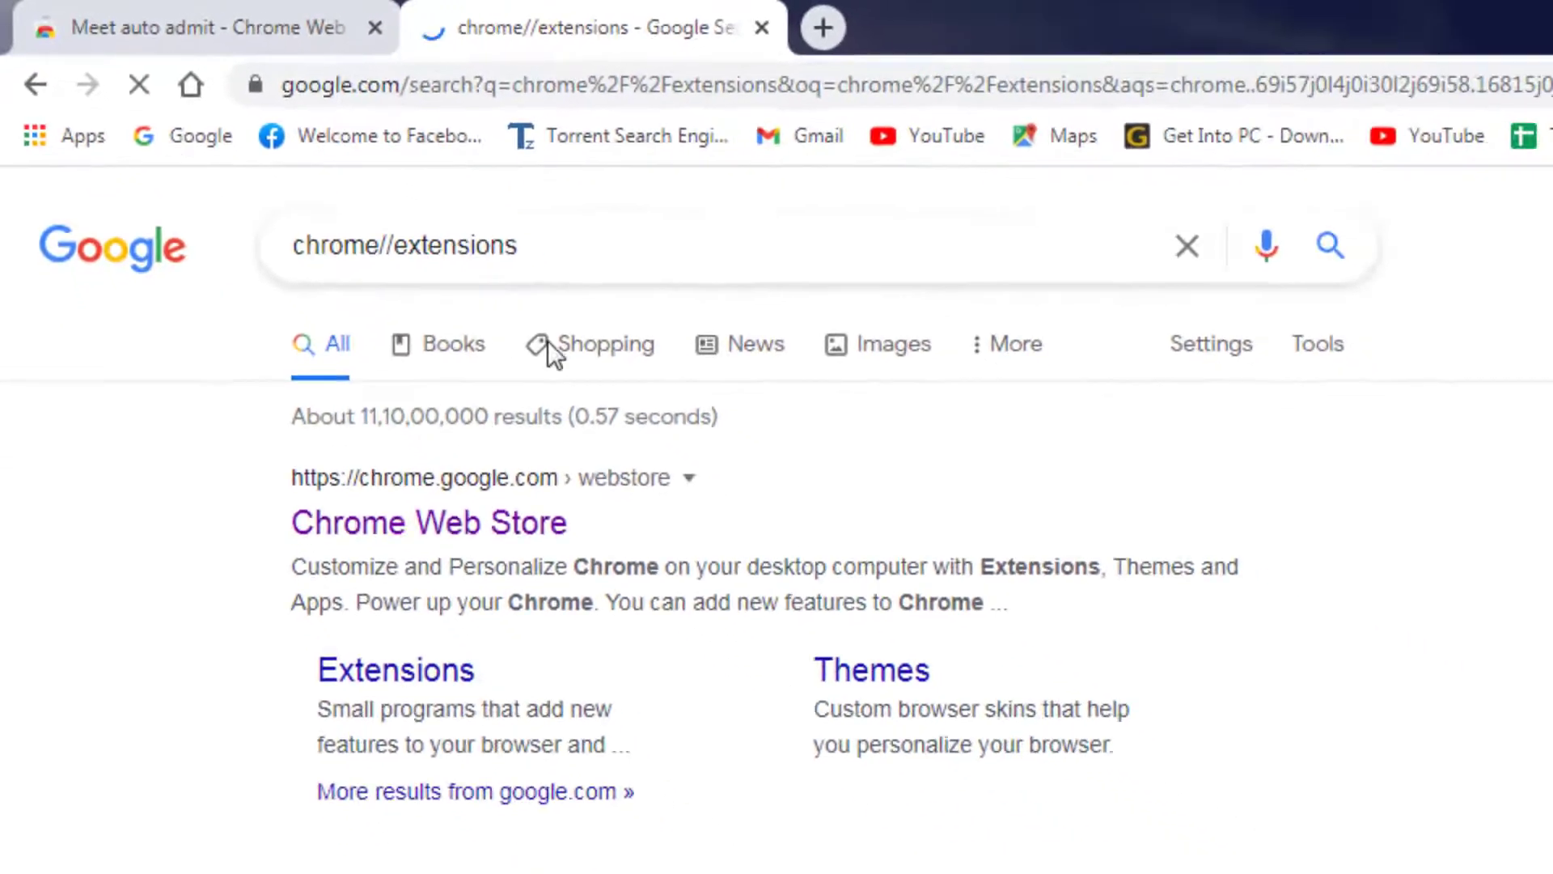
Go to chrome://extensions to display the installed extensions.
left_click(460, 84)
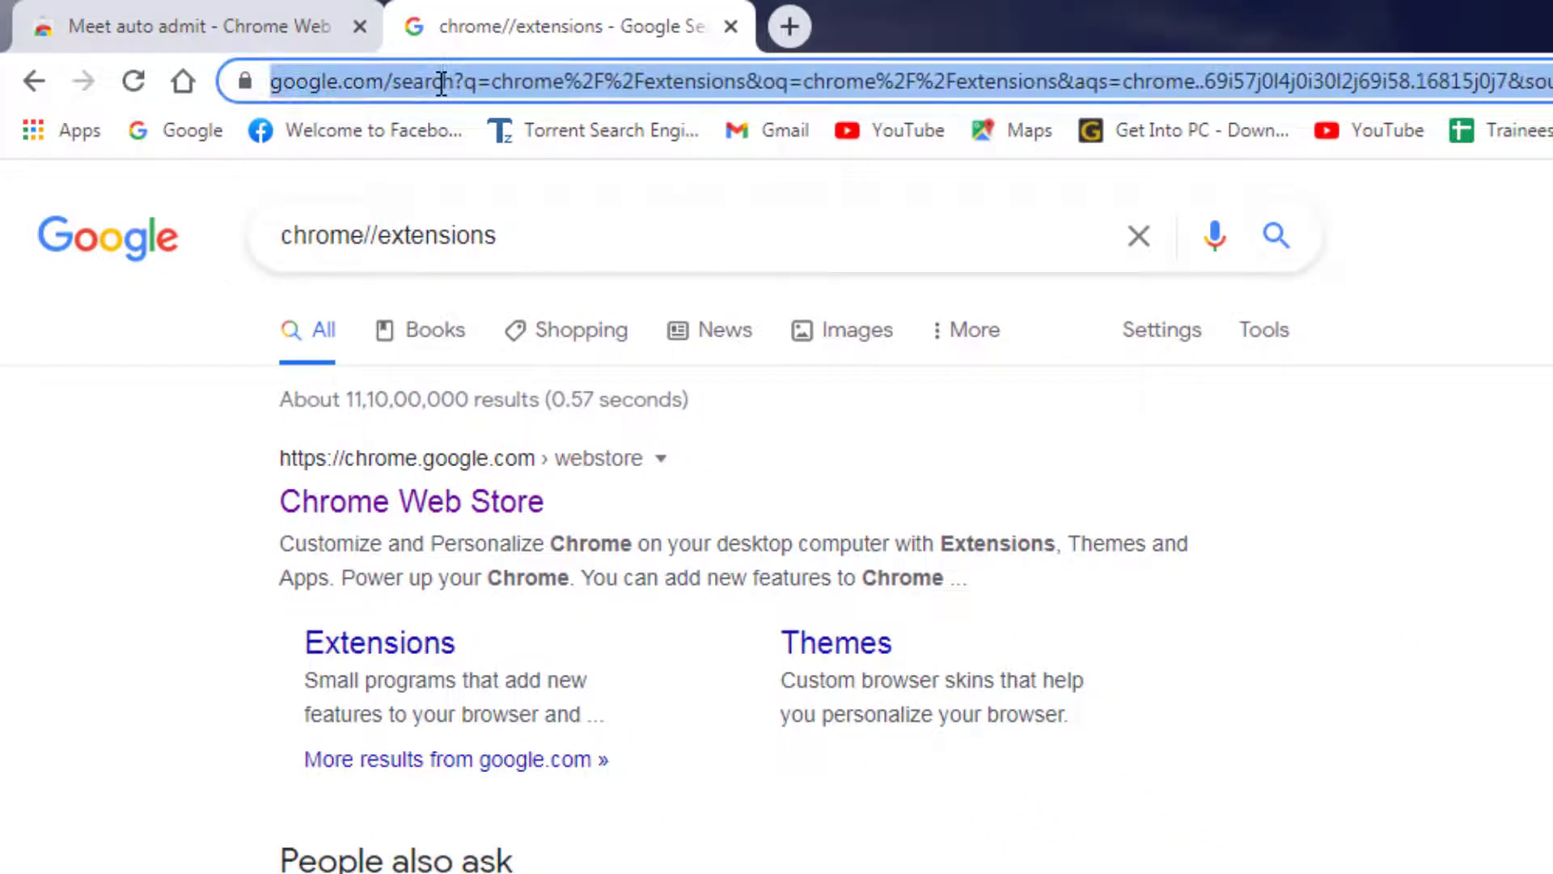
type("chr")
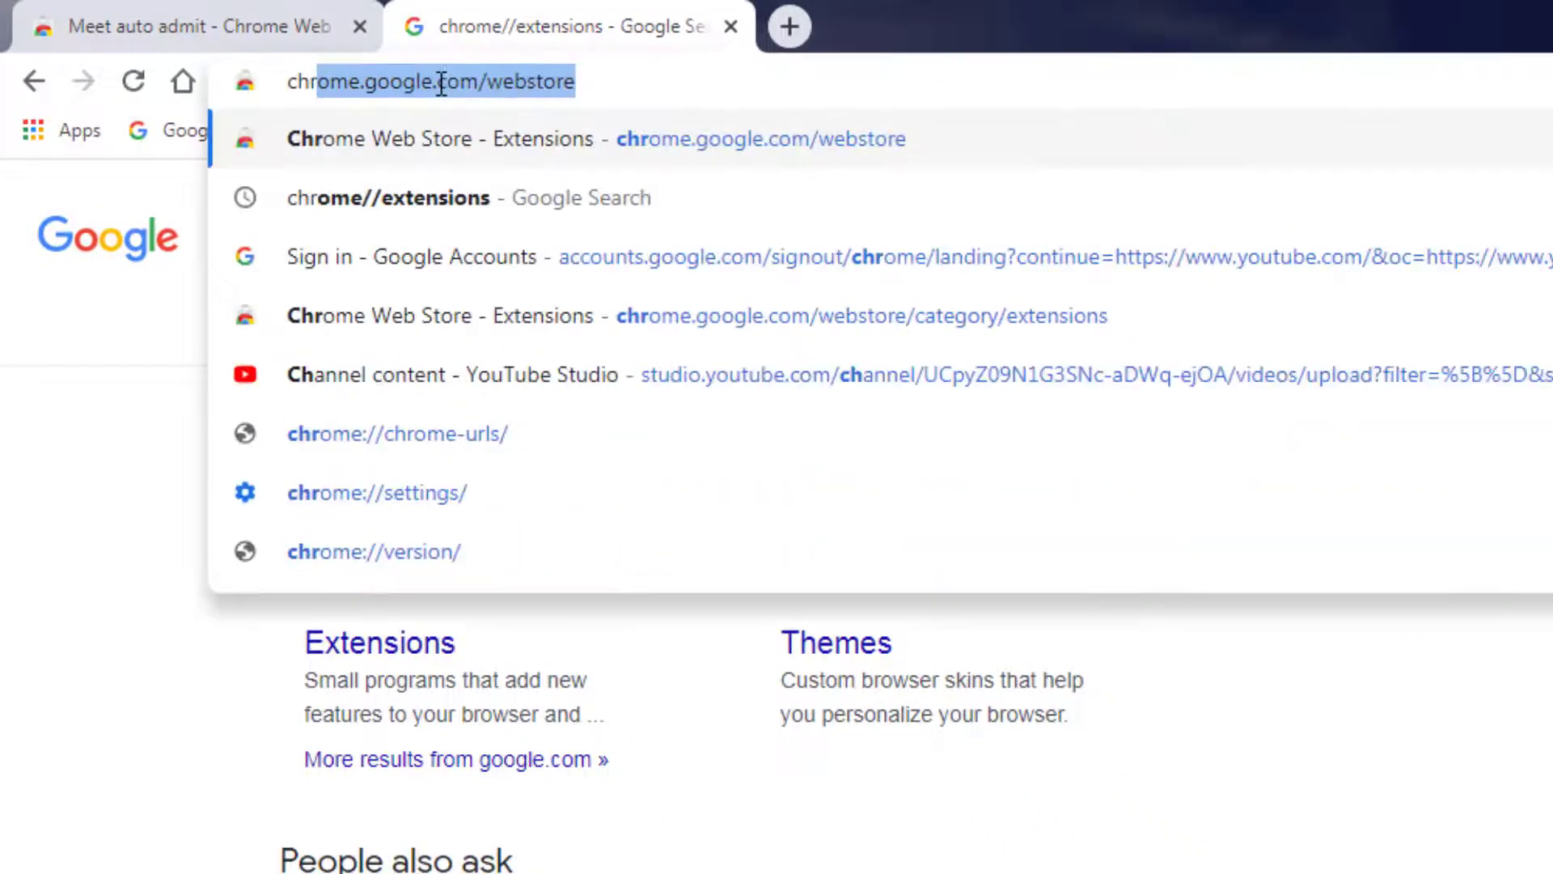
type("ome://")
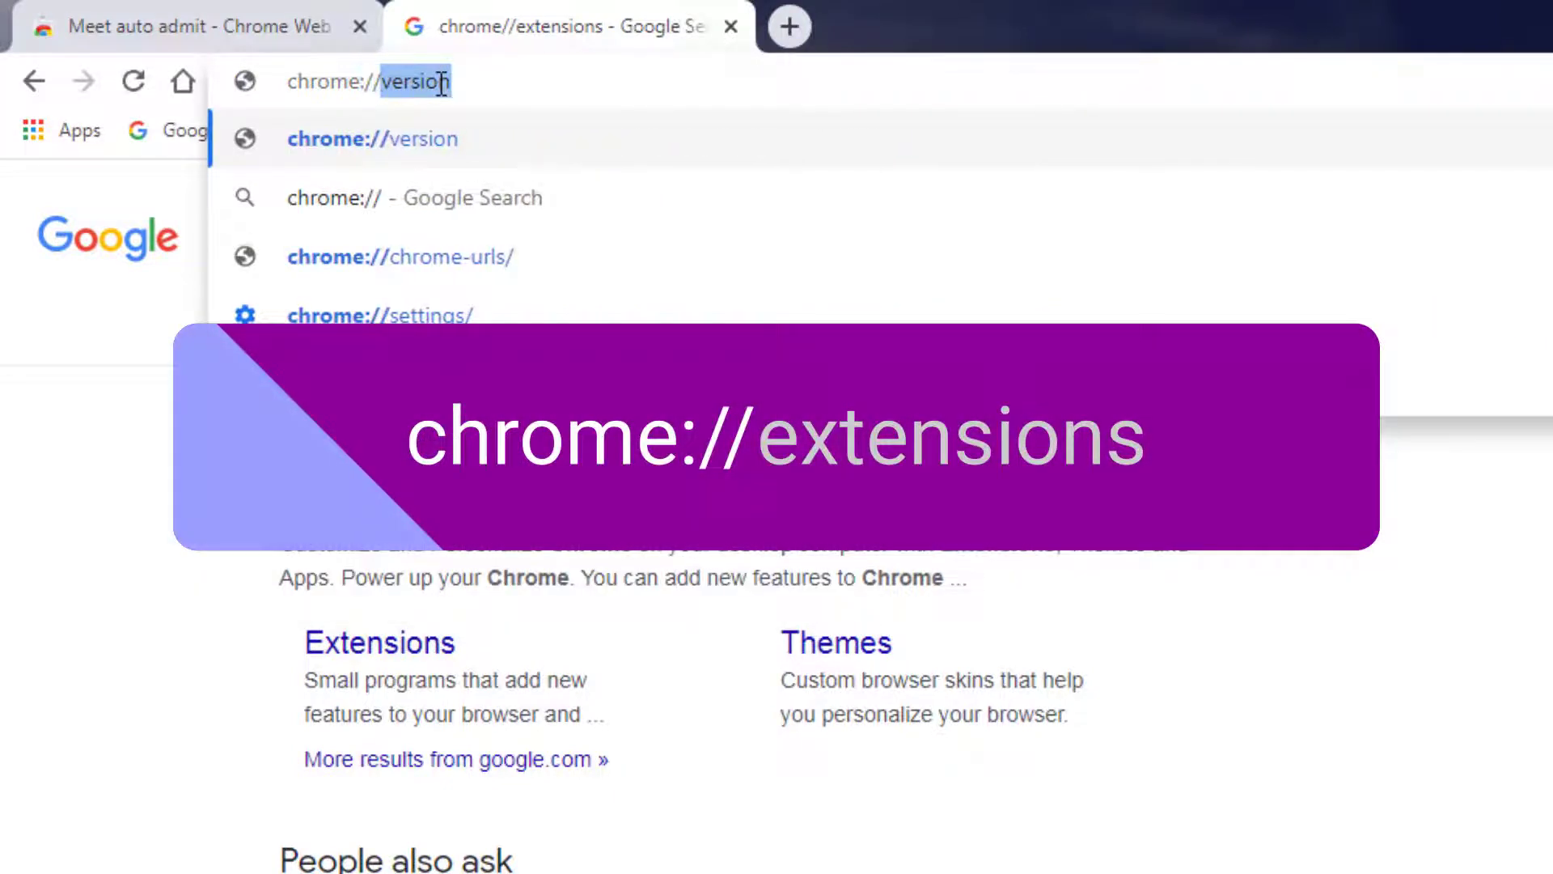
type("extensions")
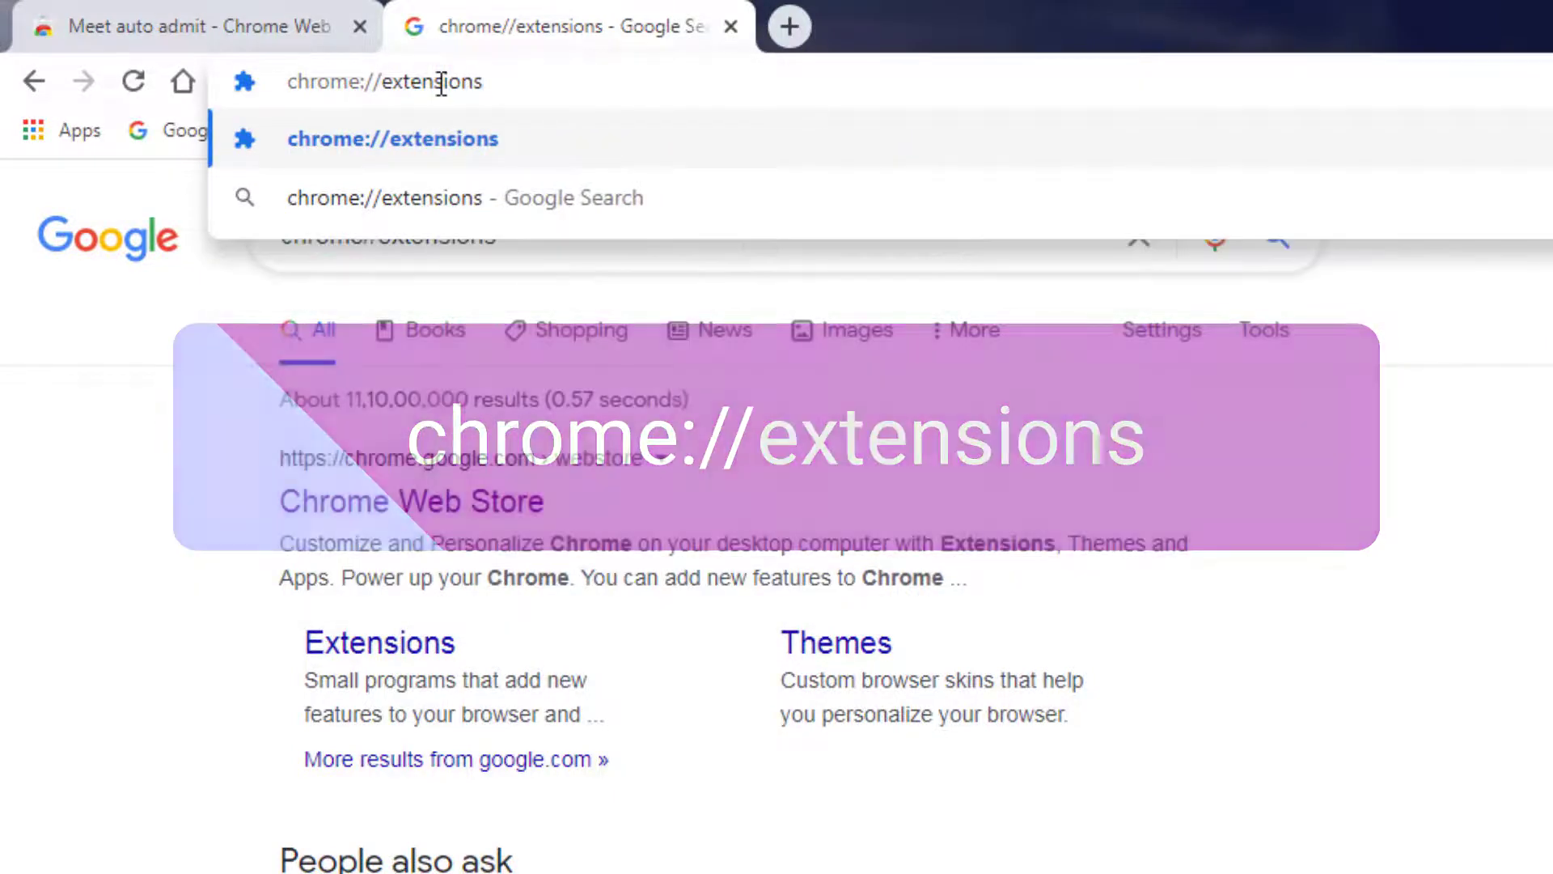
key("Return")
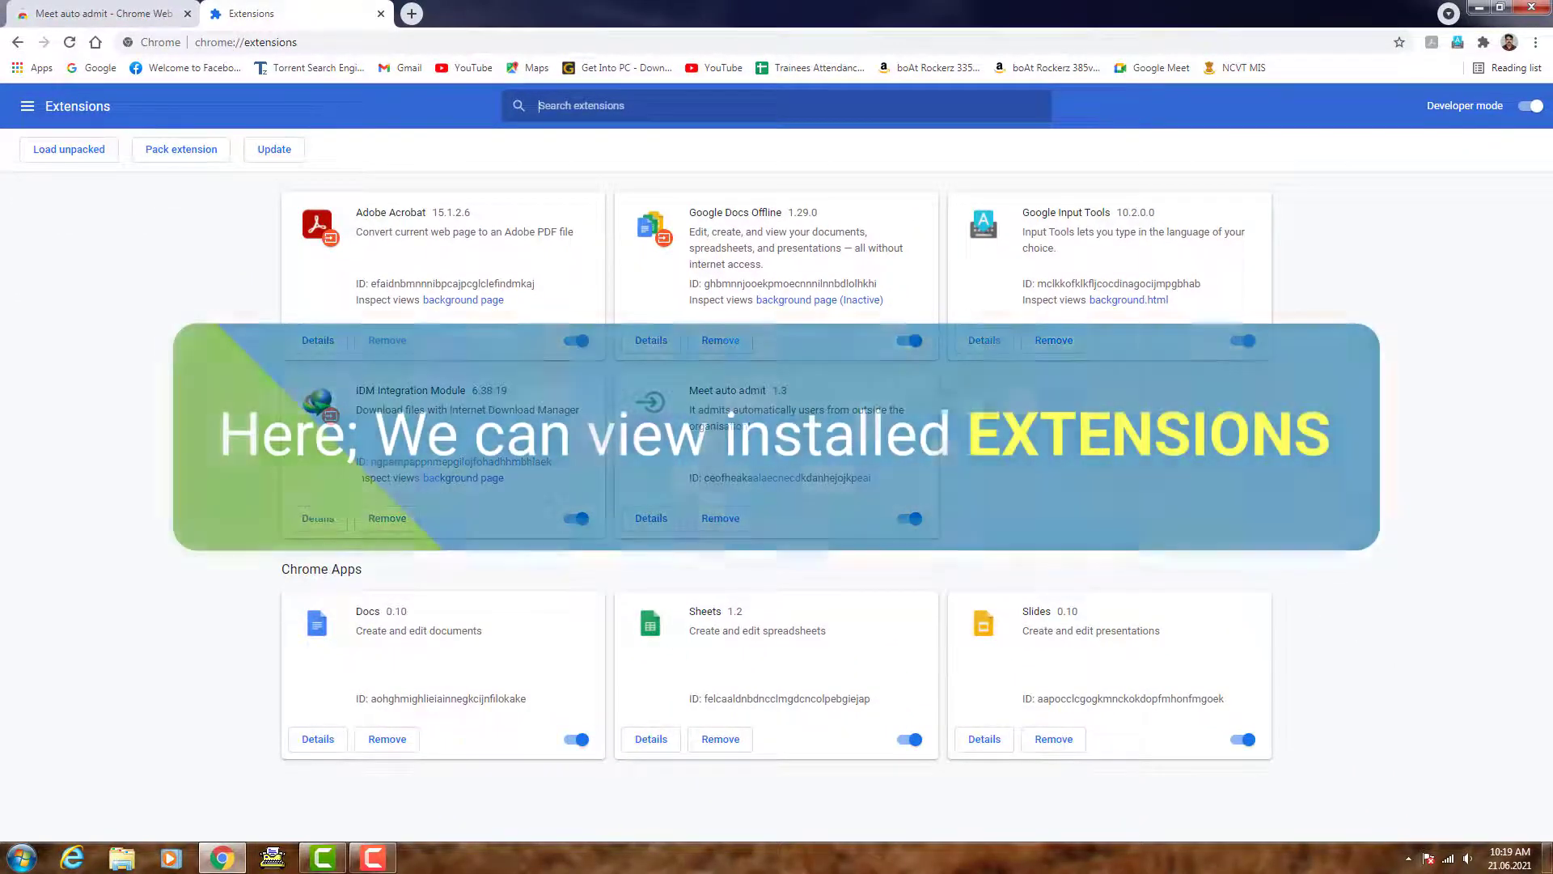
Locate Meet auto admit among the installed extensions and switch it off and back on.
left_click(566, 105)
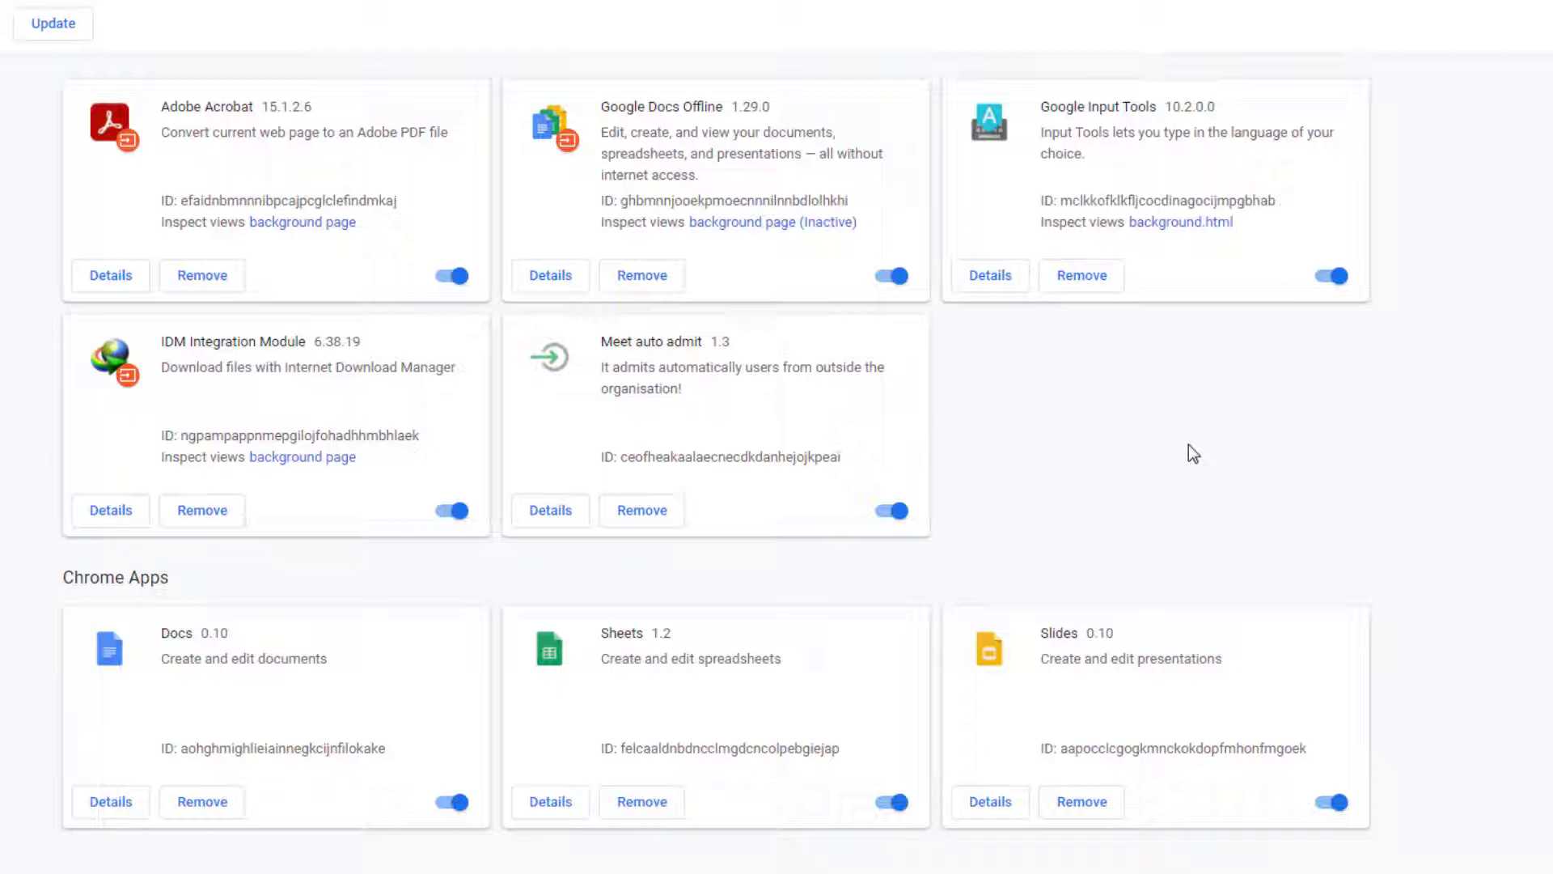
left_click(645, 358)
left_click(970, 160)
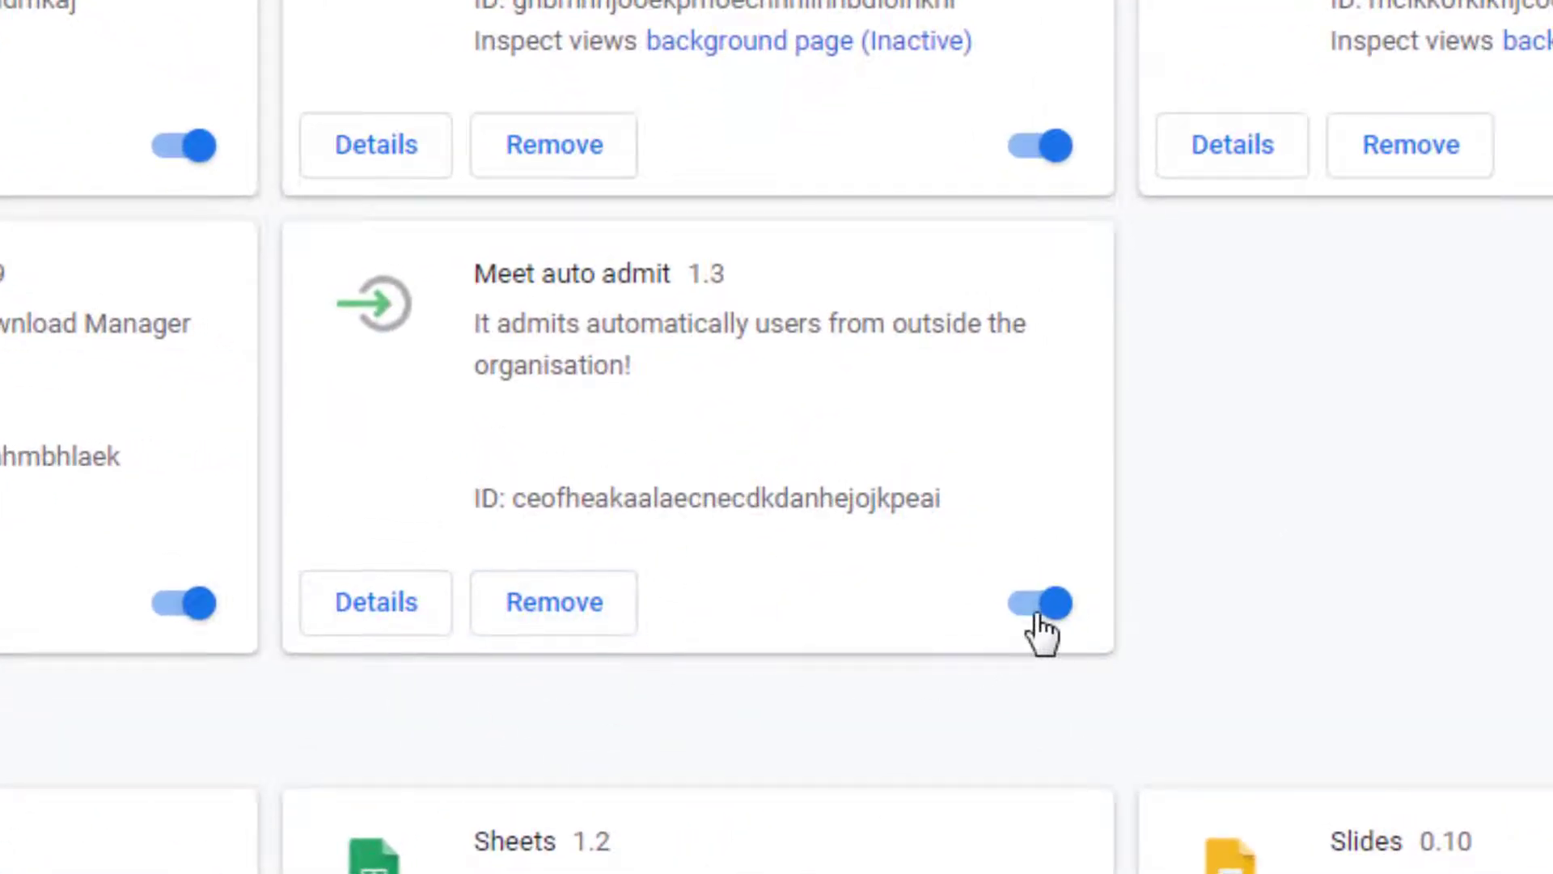
left_click(1042, 605)
left_click(1042, 605)
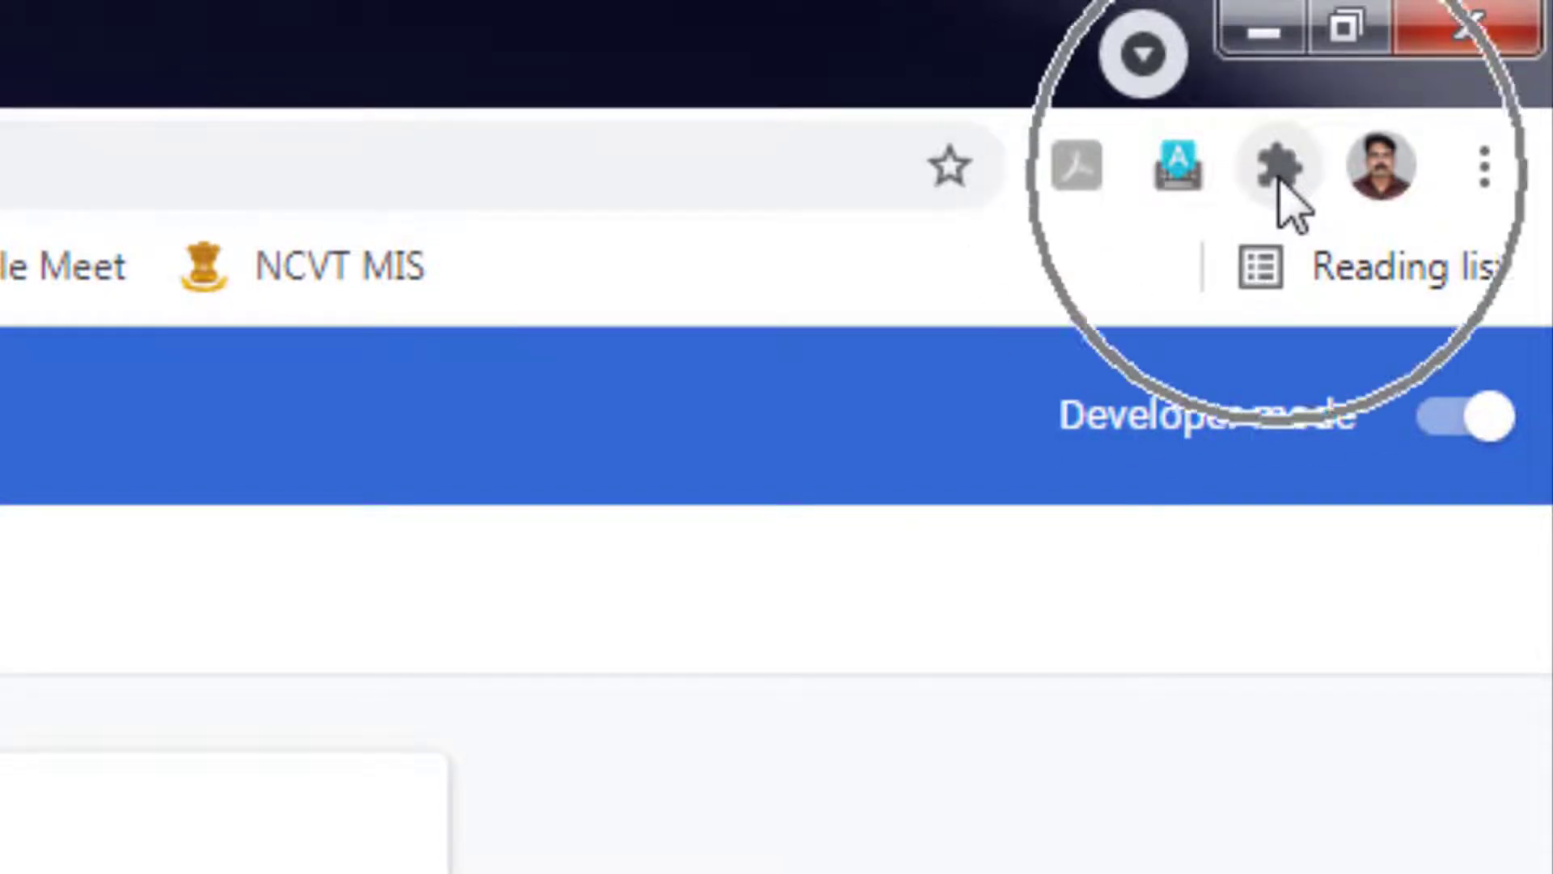
Open the extensions management page through Chrome's own tools as an alternative to entering its address.
left_click(1487, 168)
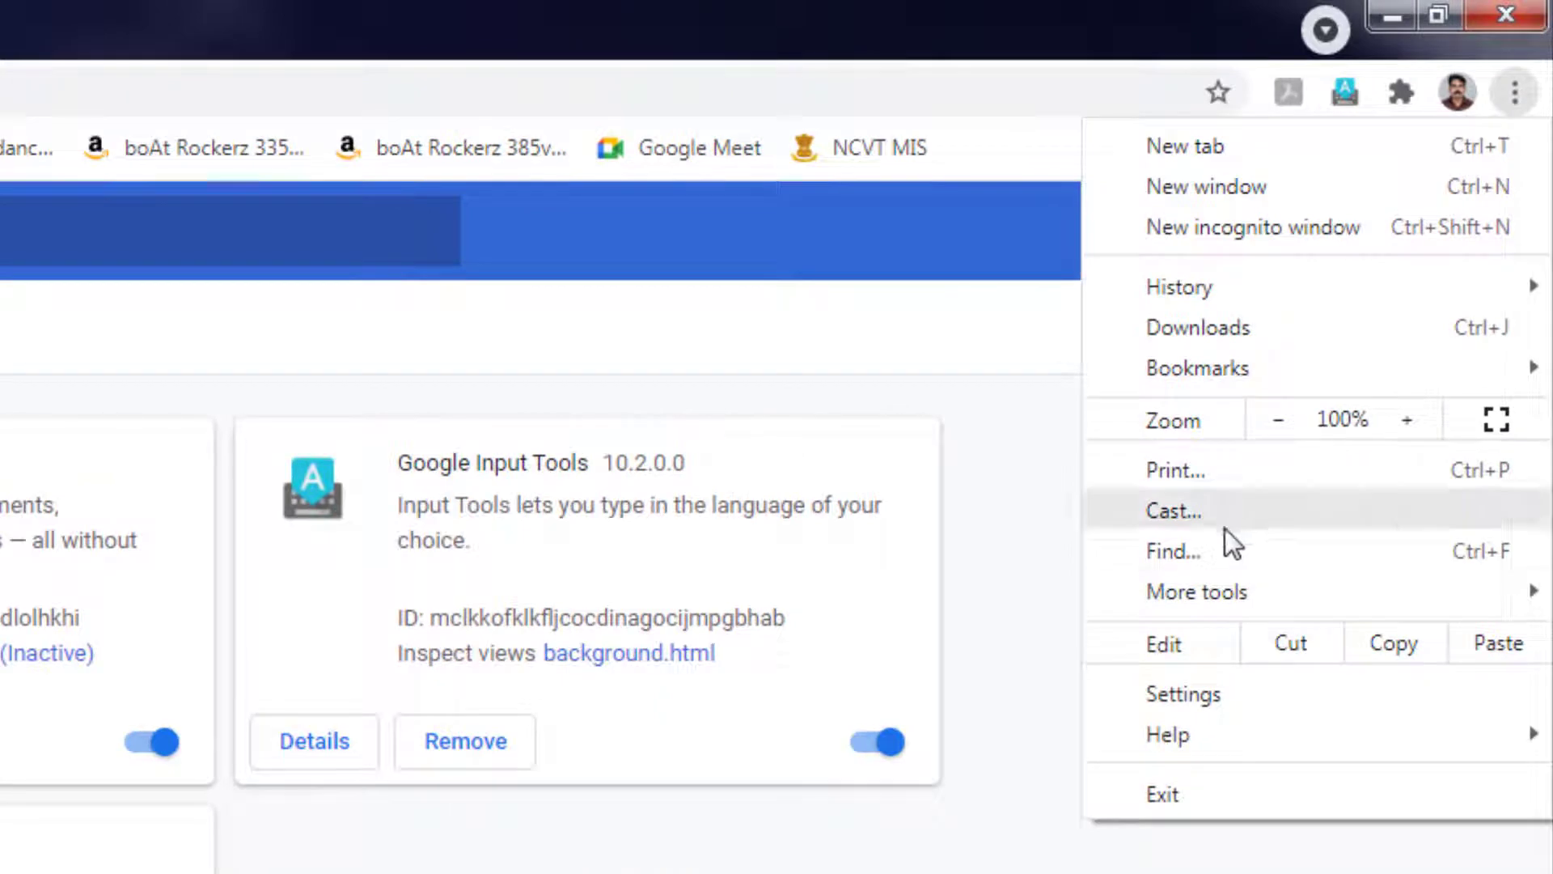
mouse_move(1182, 585)
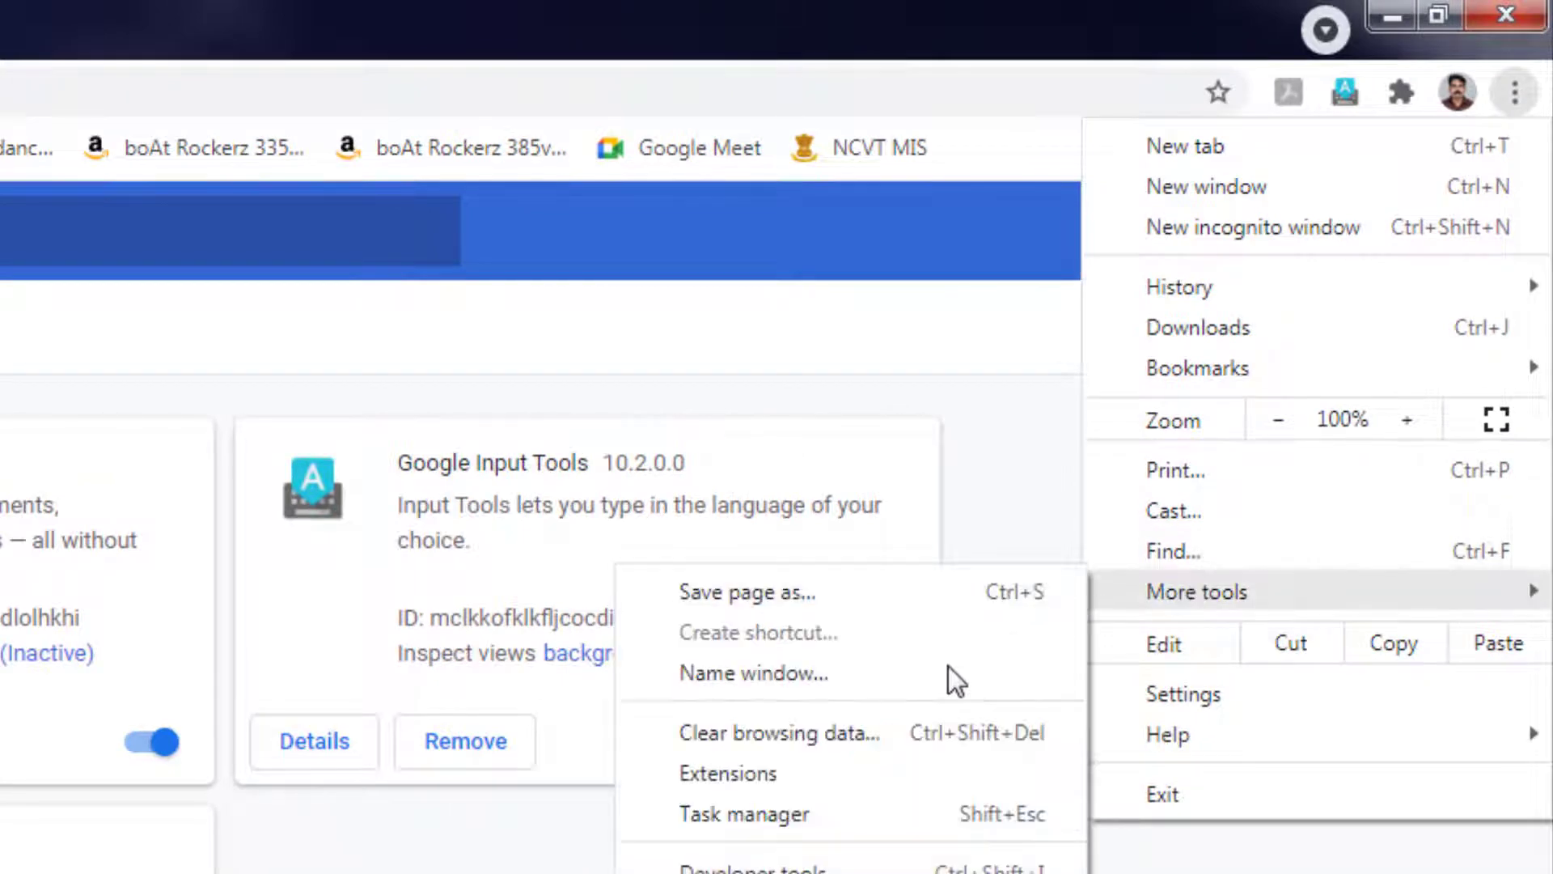
left_click(839, 786)
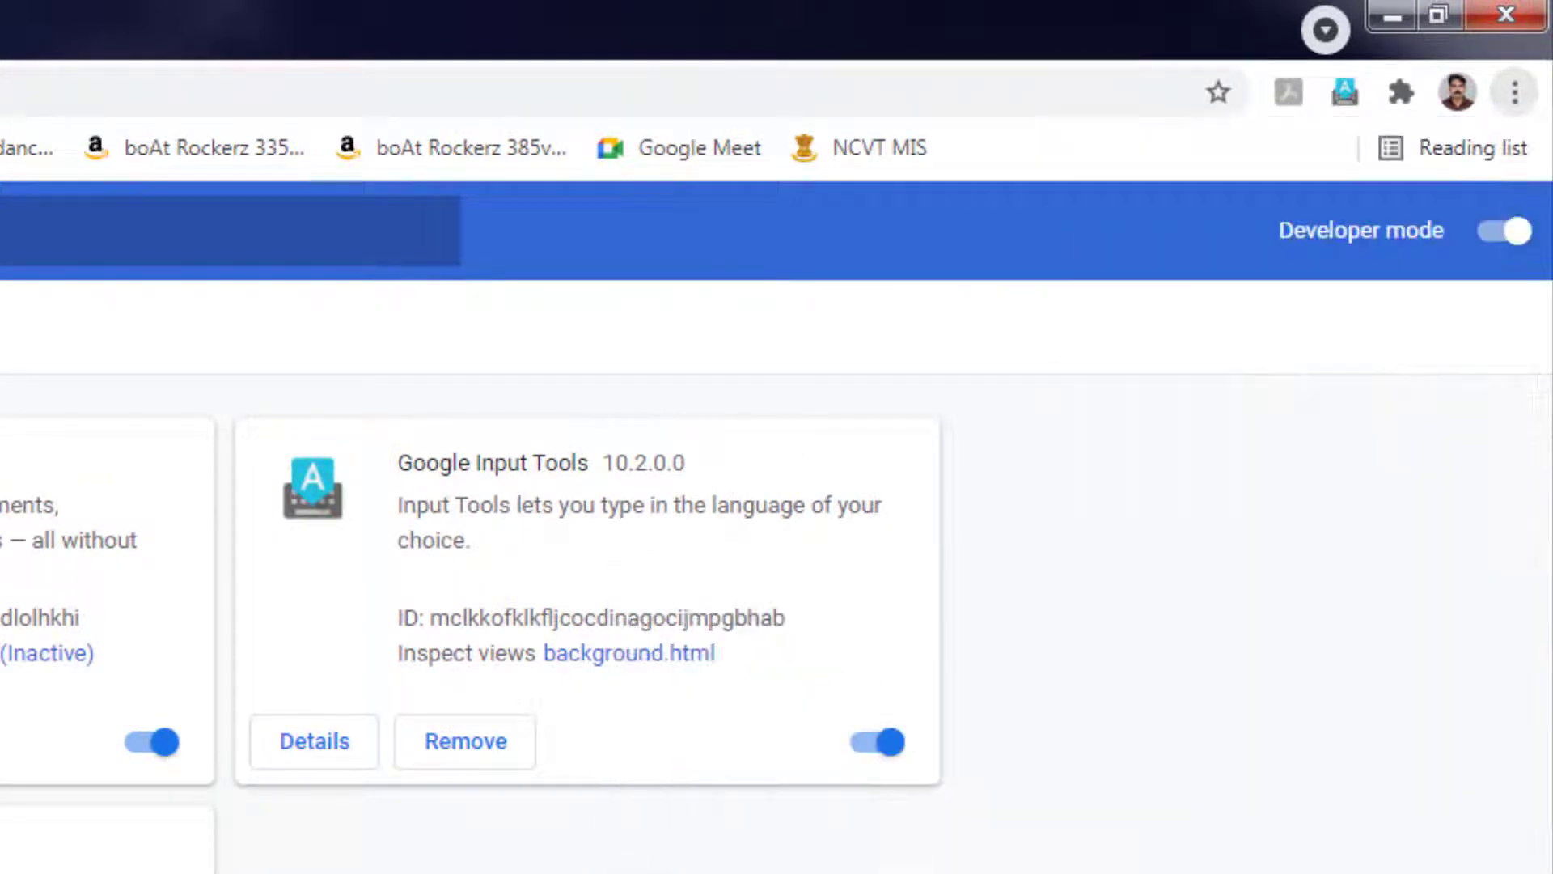
Show the quick list of browser extensions, point out Meet auto admit in it and close the list.
left_click(1402, 96)
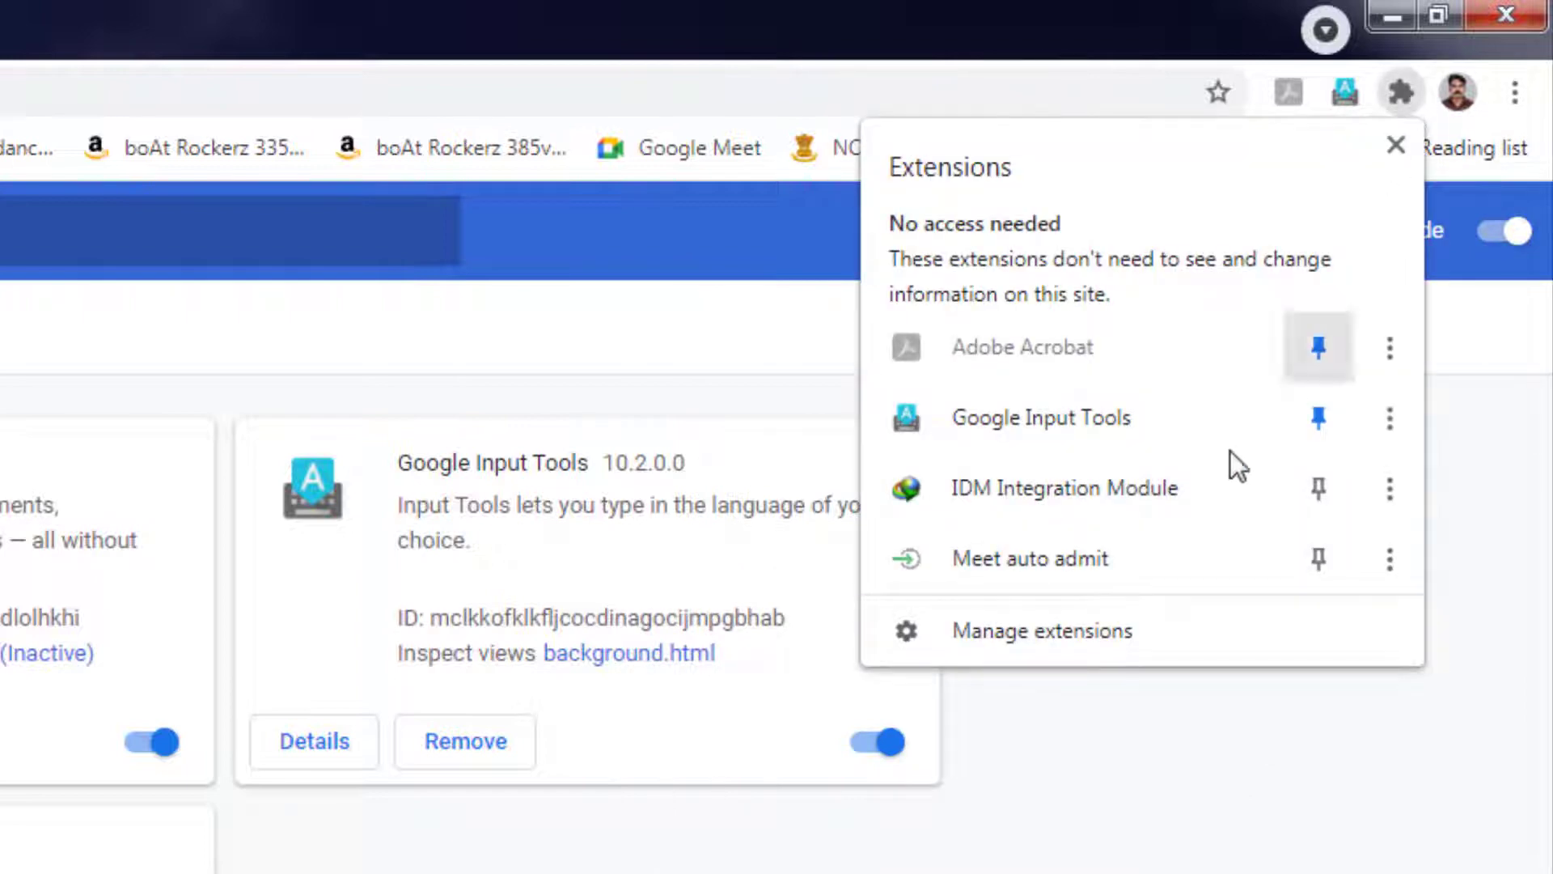
left_click(1173, 571)
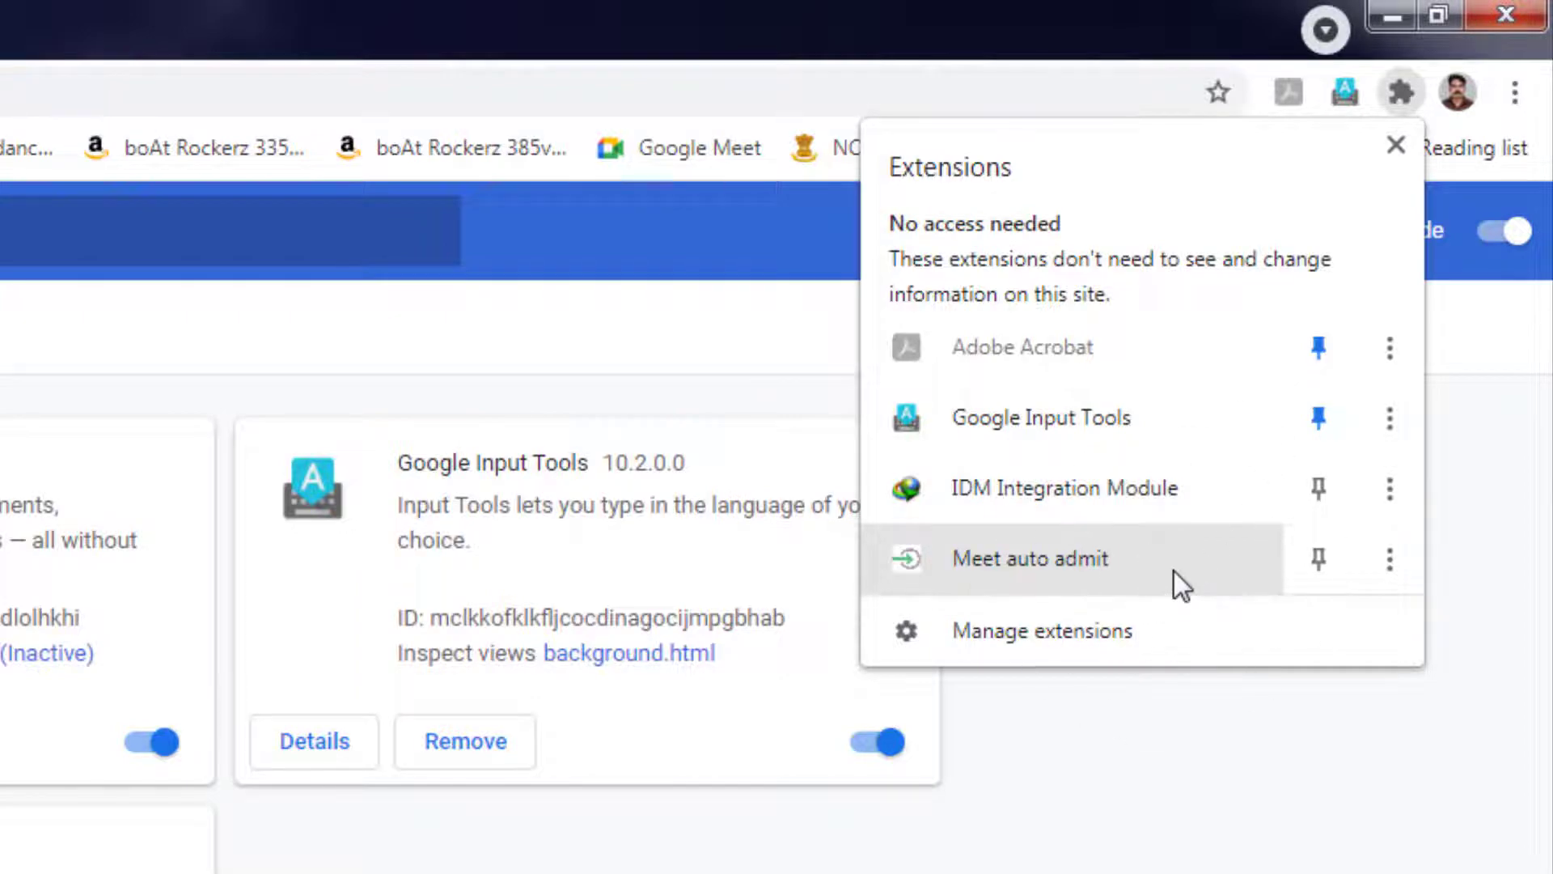
left_click(1173, 571)
left_click(1173, 571)
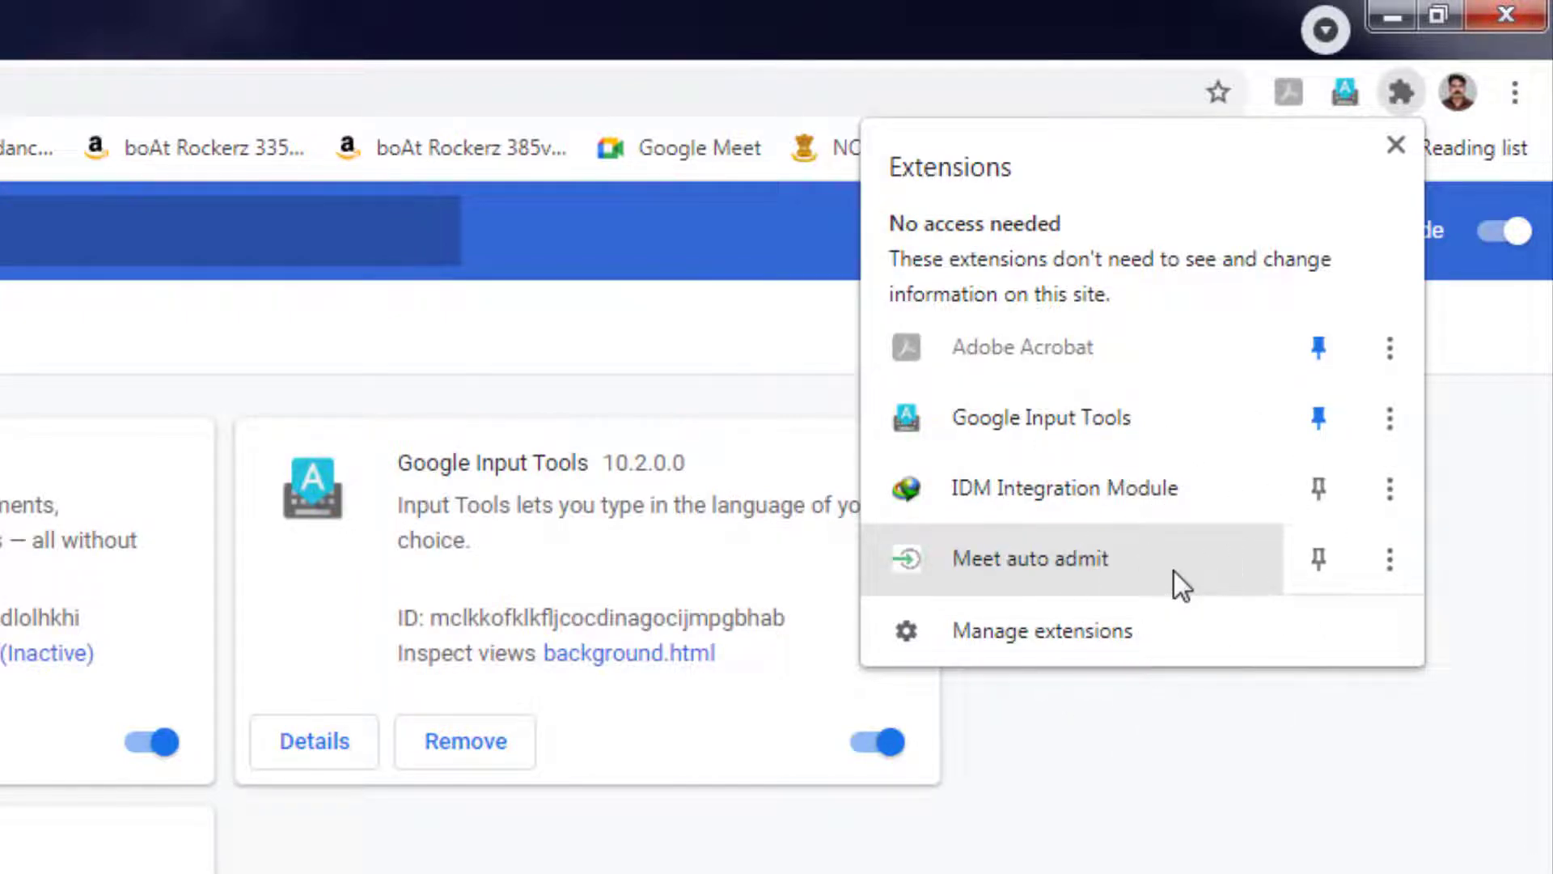
left_click(1186, 839)
Open meet.google.com in a new browser tab.
left_click(404, 17)
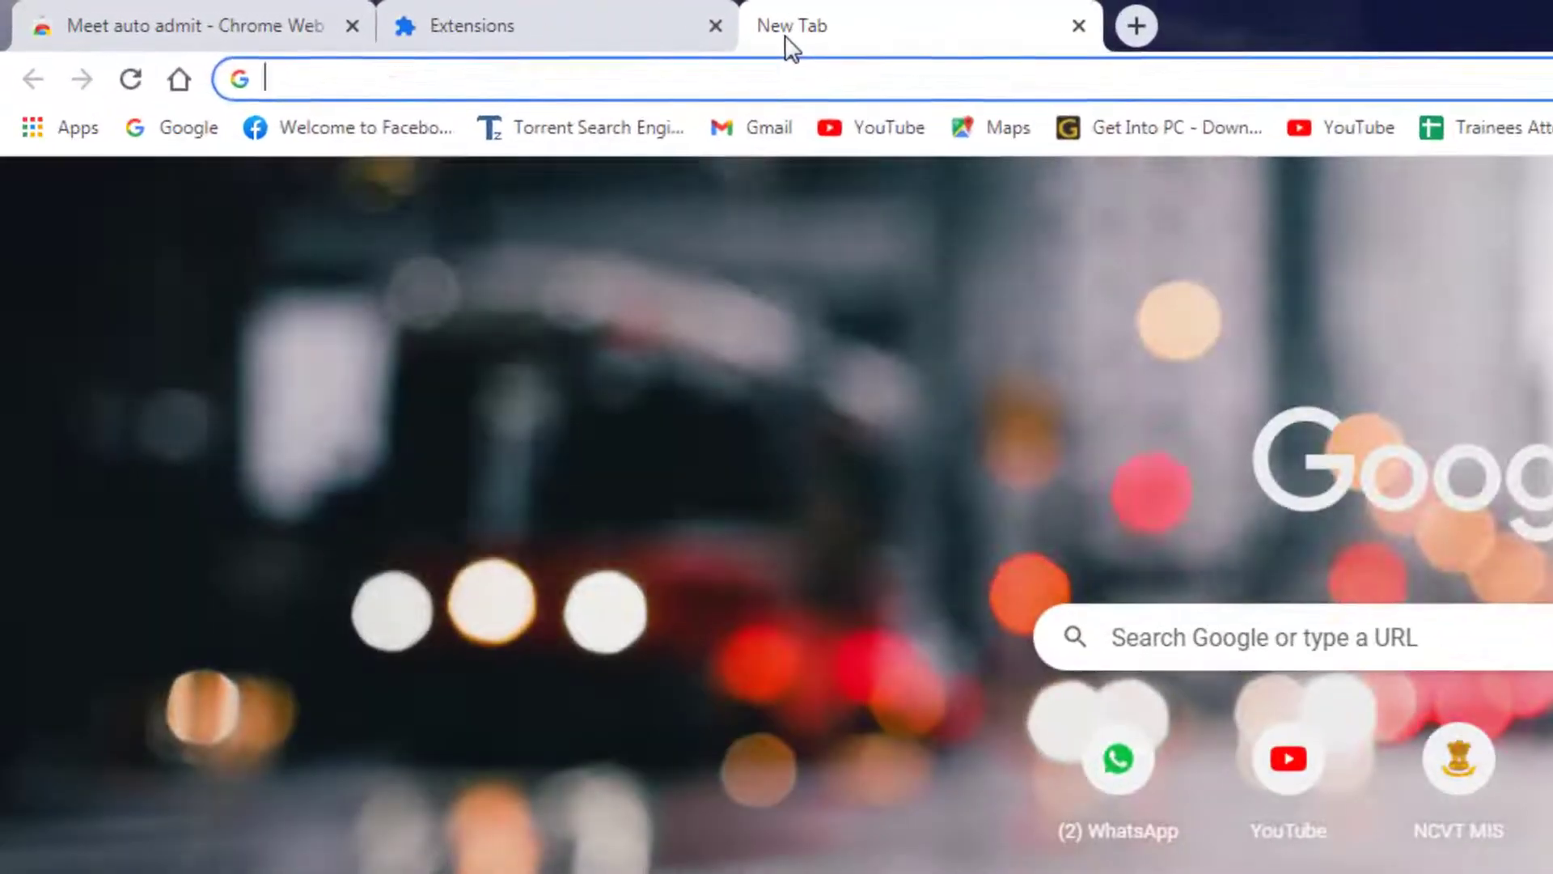
type("meet")
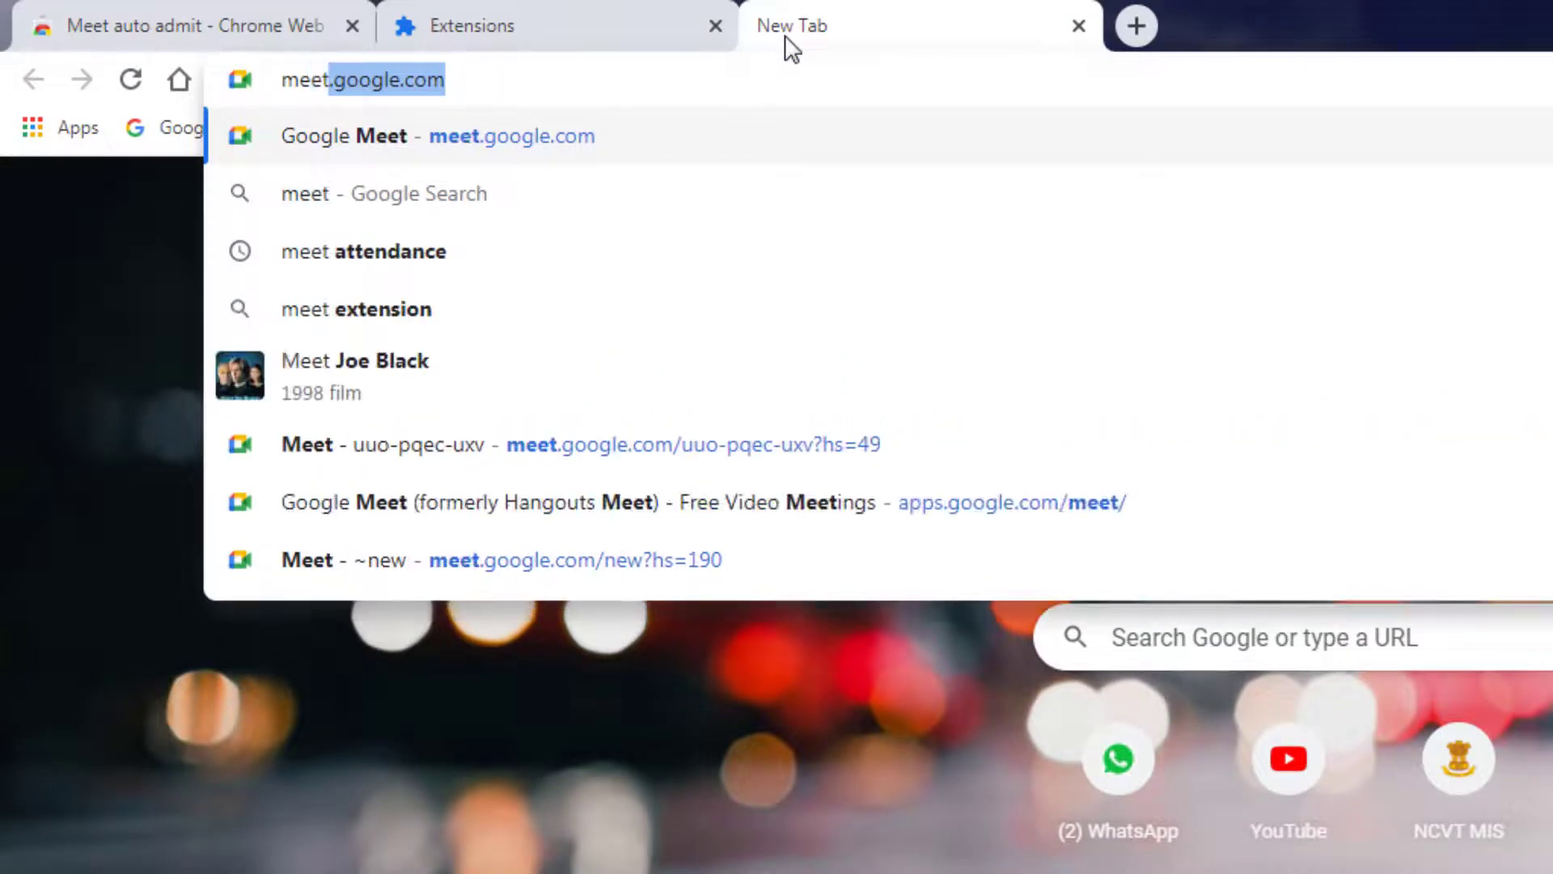
key("Return")
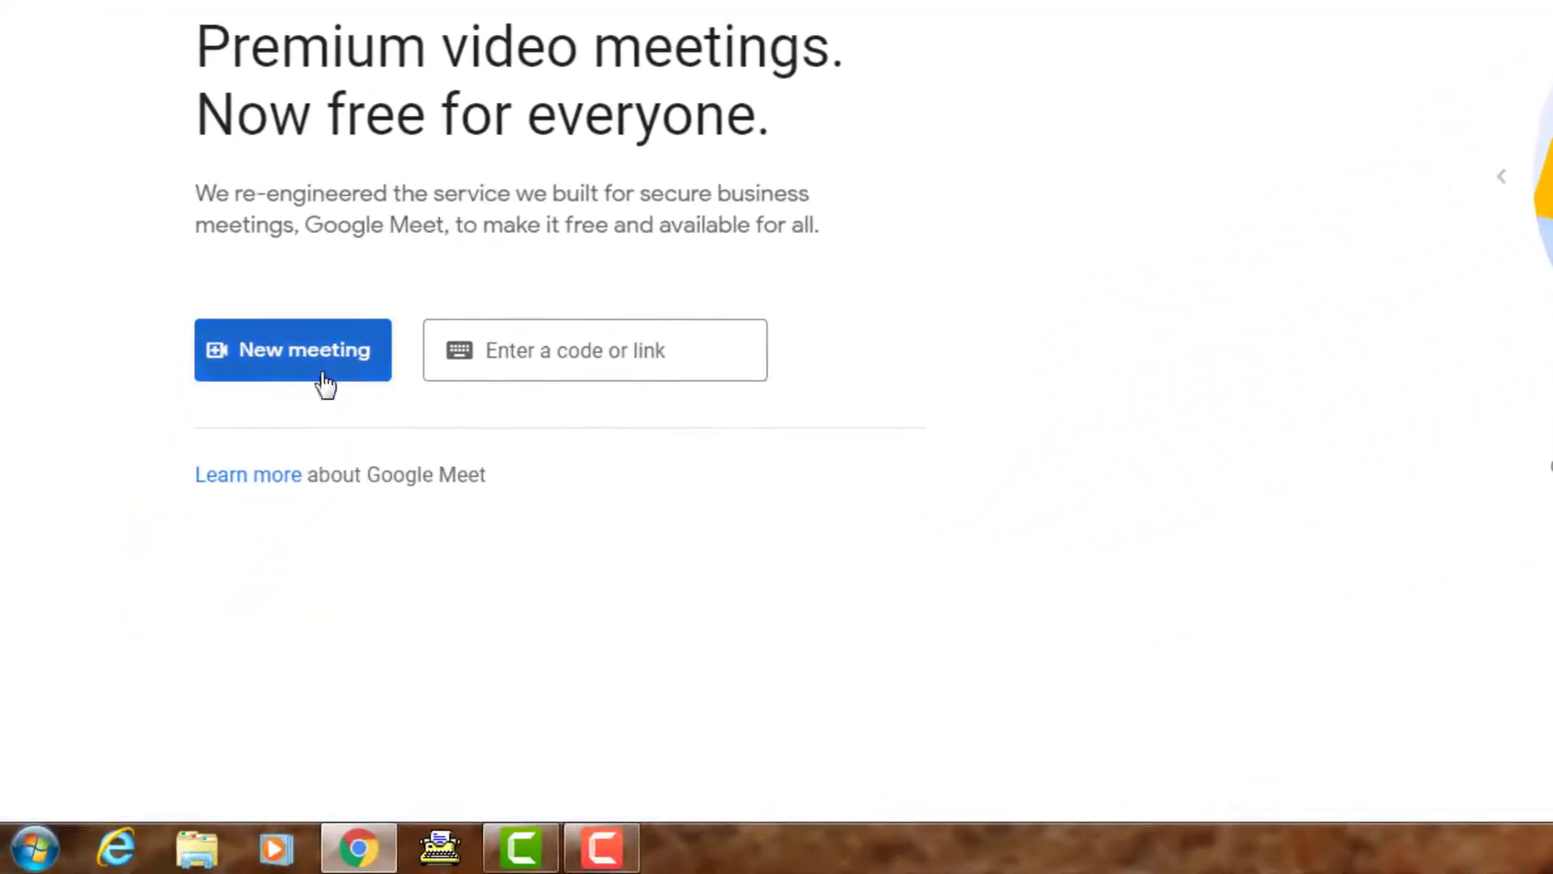
Start an instant meeting and dismiss the notice with the meeting link.
left_click(322, 361)
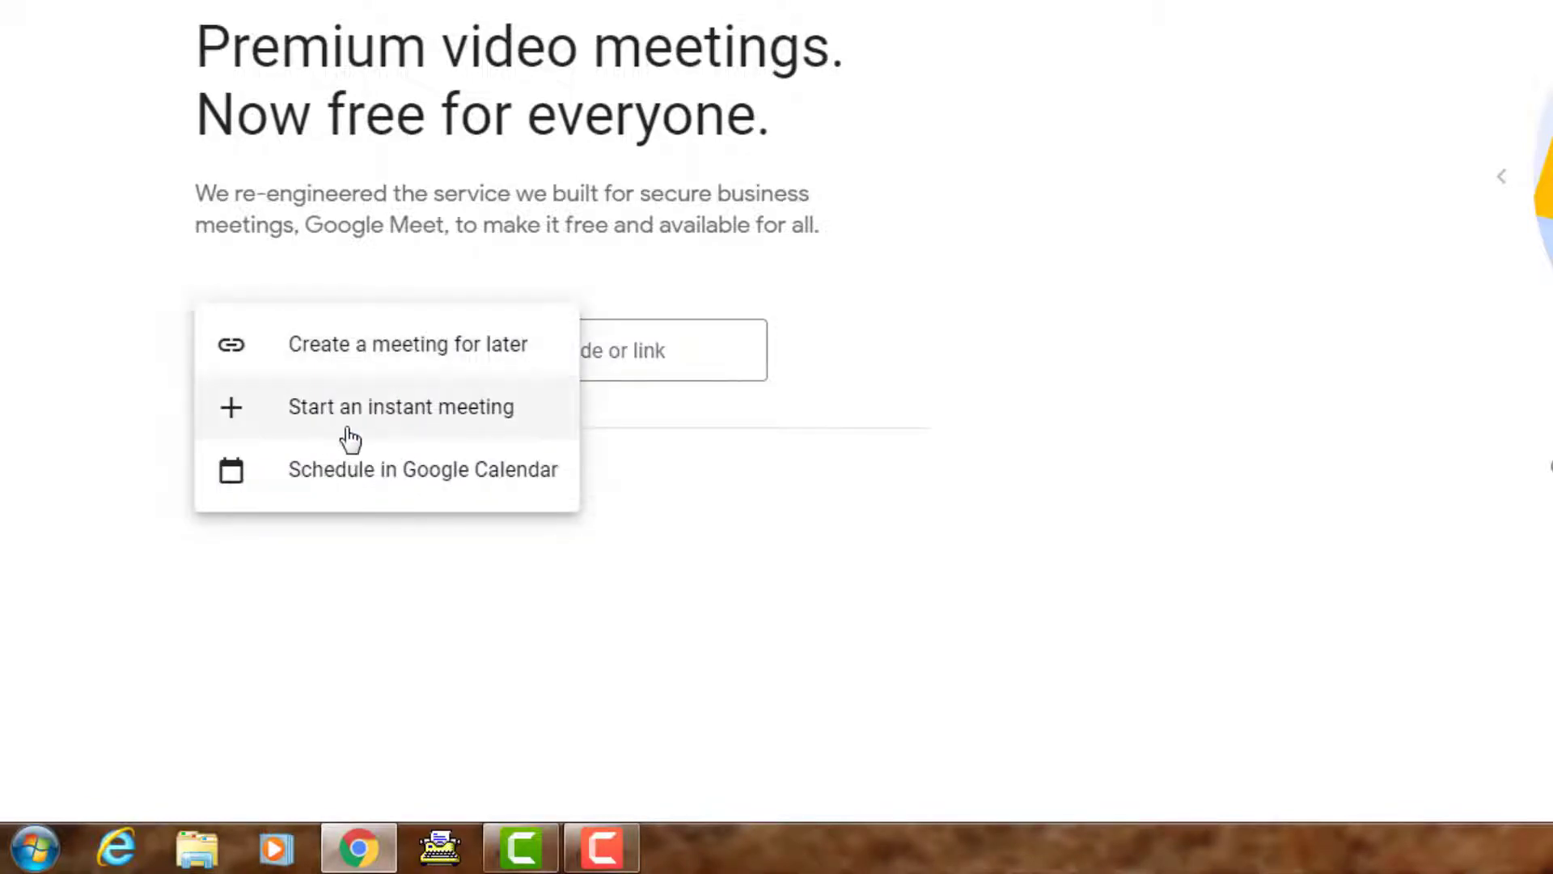
left_click(441, 419)
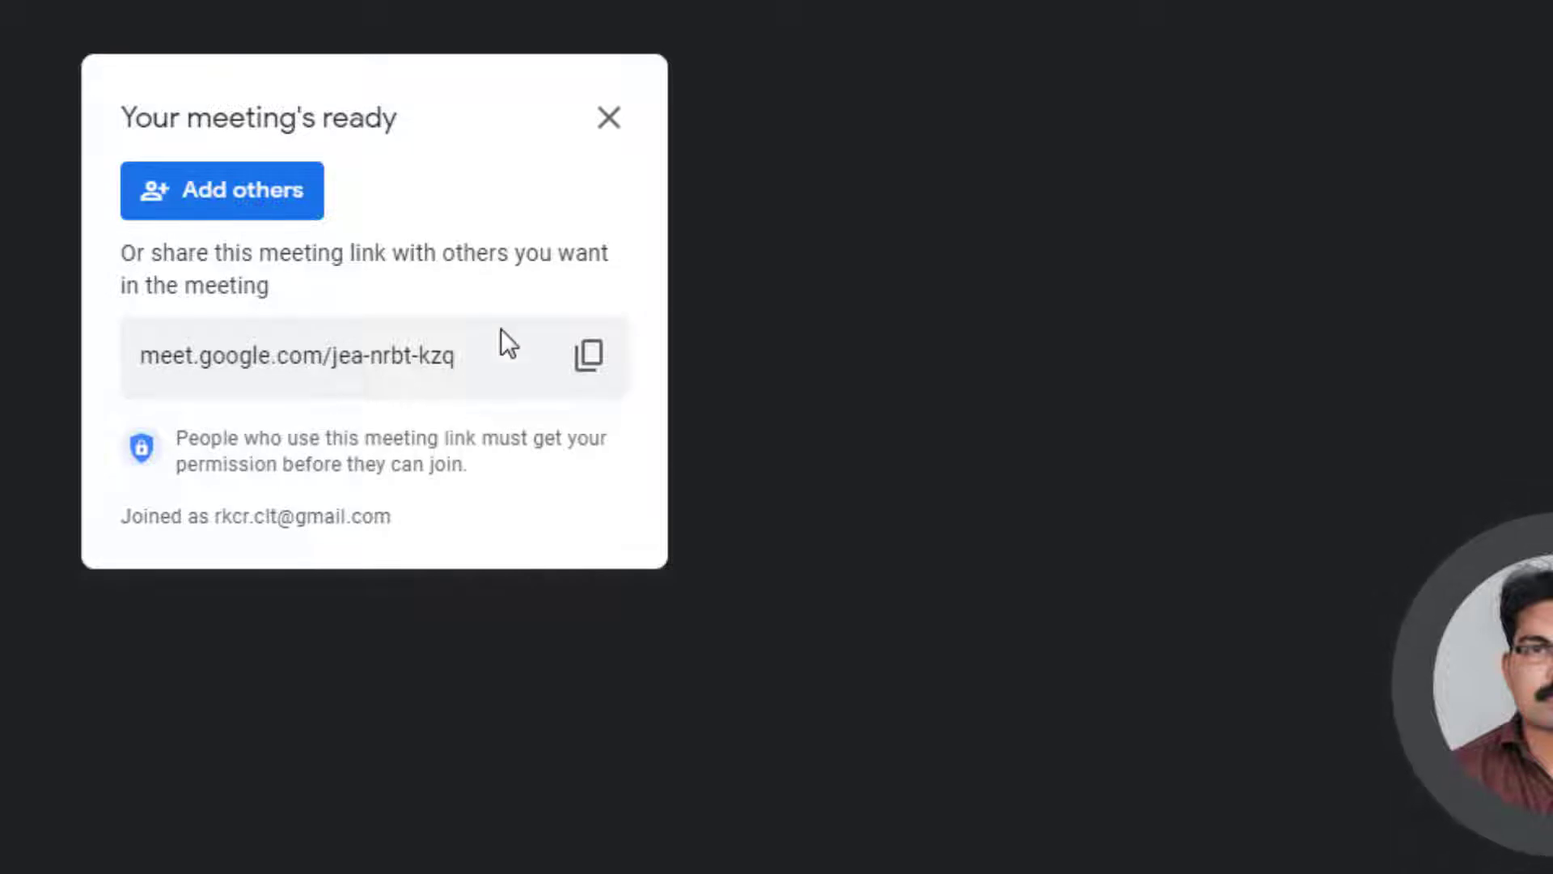
left_click(607, 120)
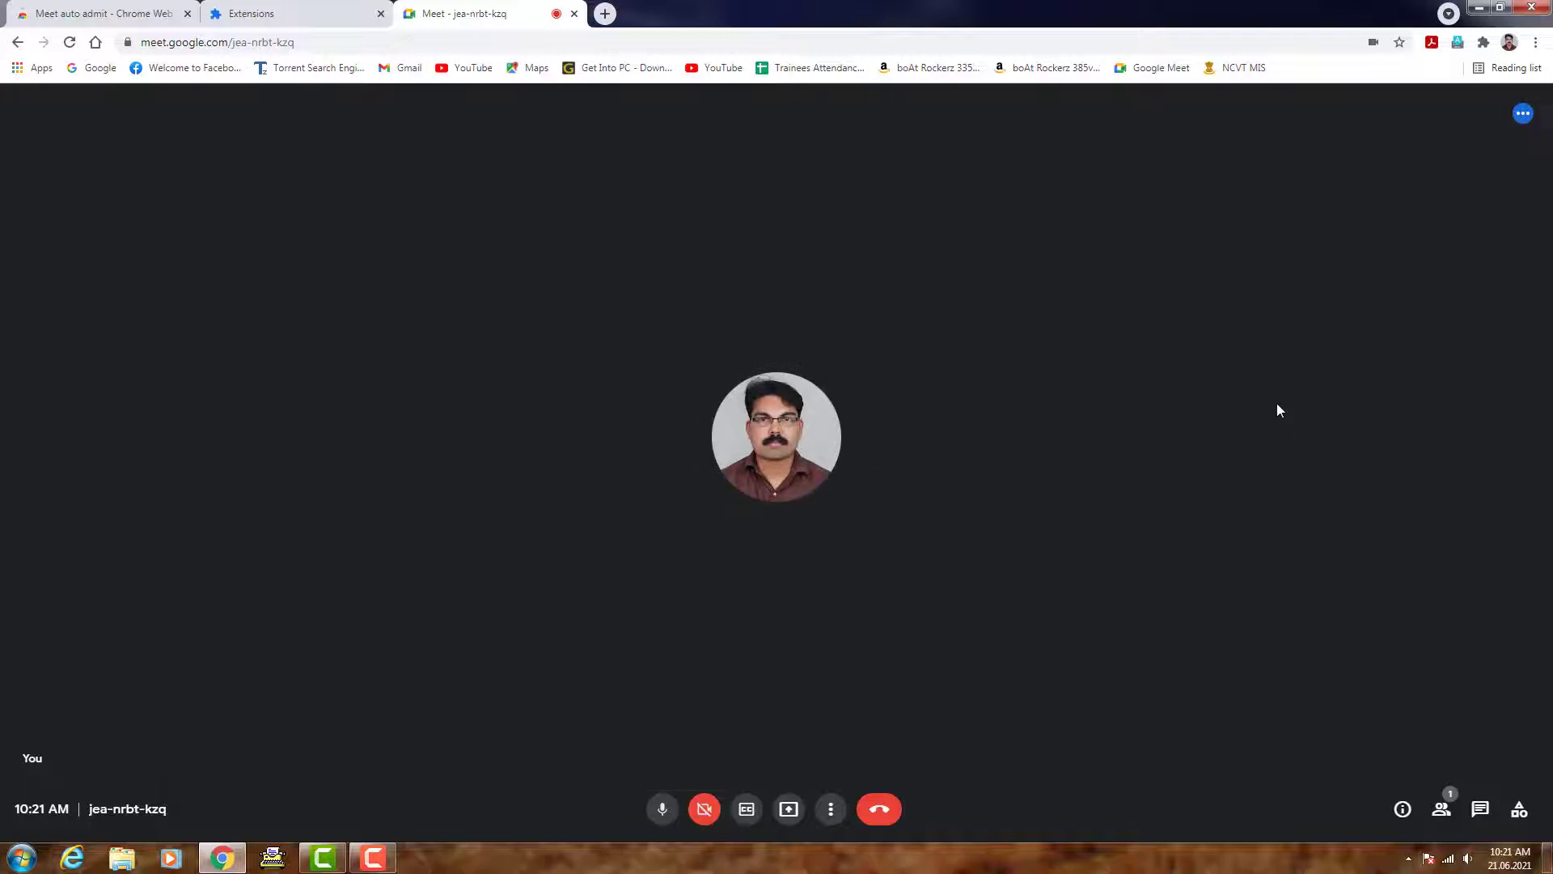
Show the people in the call and switch on the Meet auto admit extension for the meeting.
left_click(1441, 809)
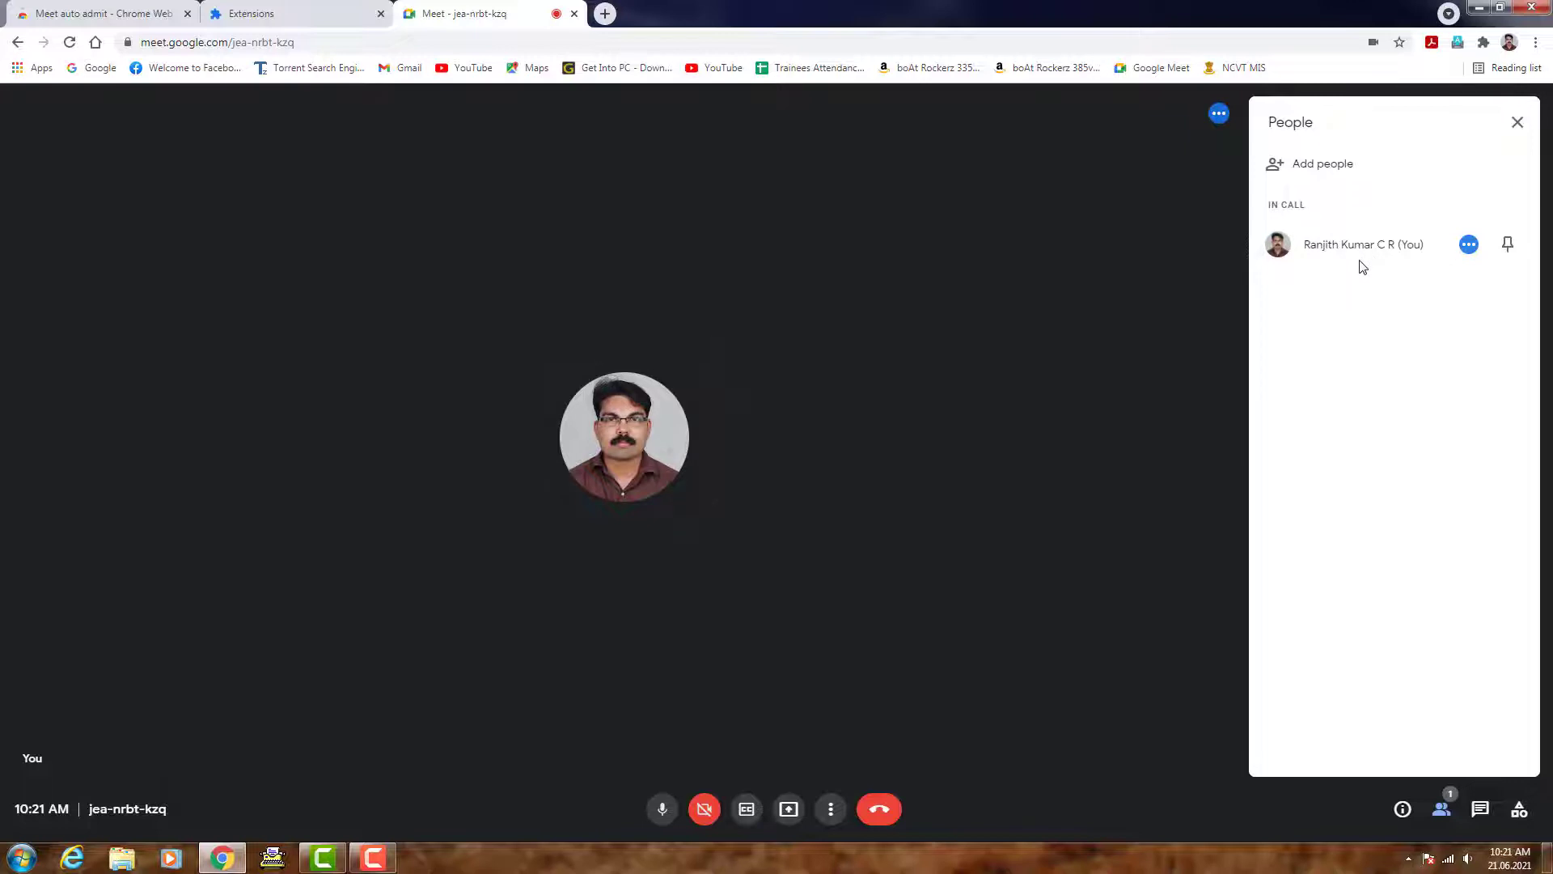
left_click(1484, 43)
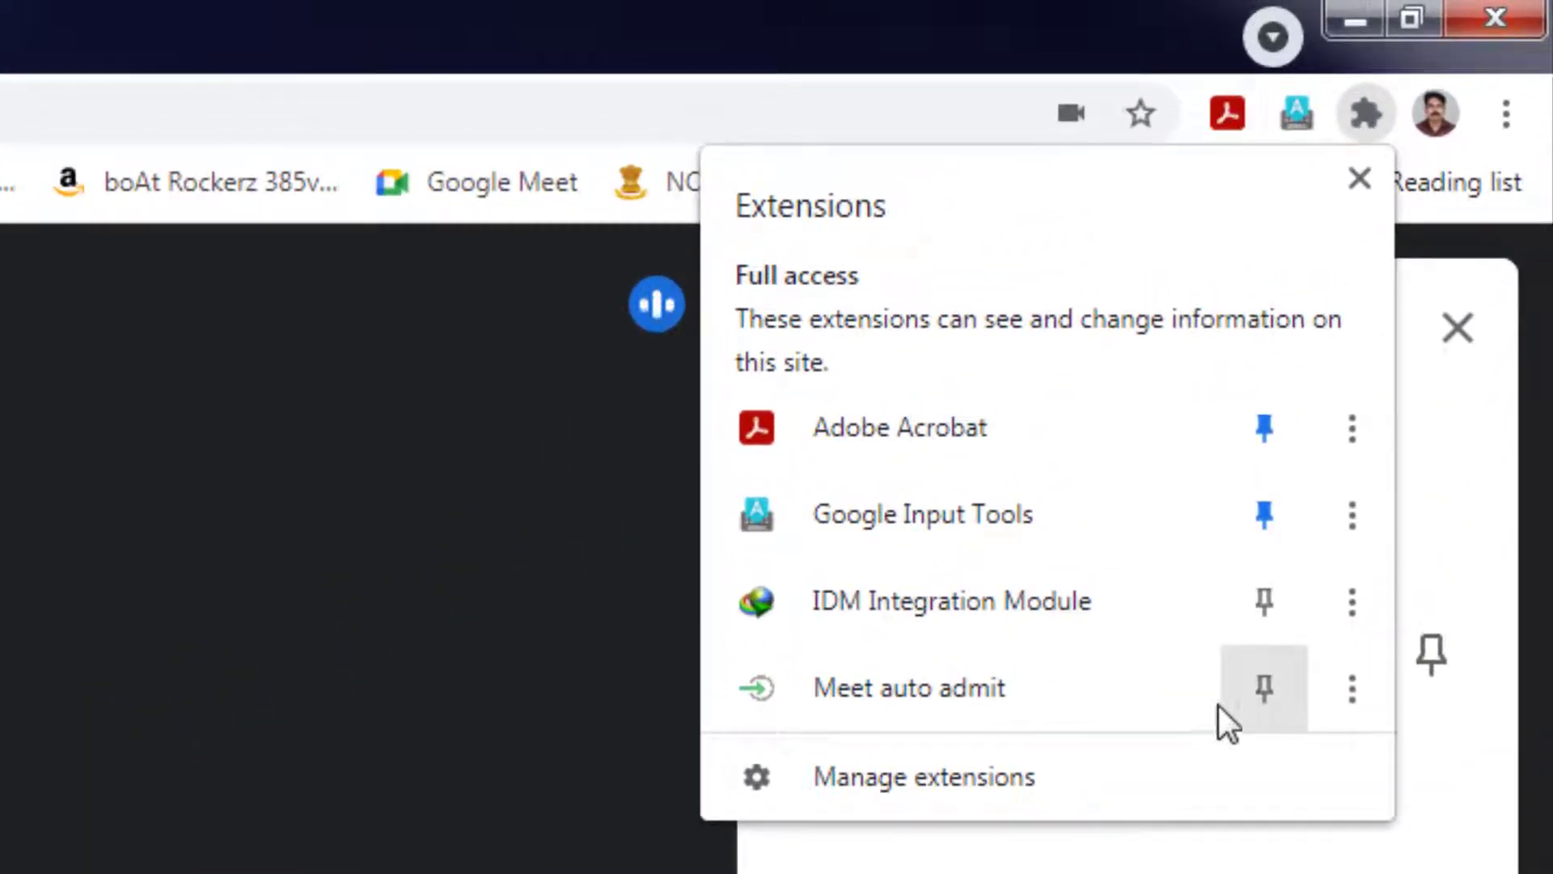
left_click(1038, 697)
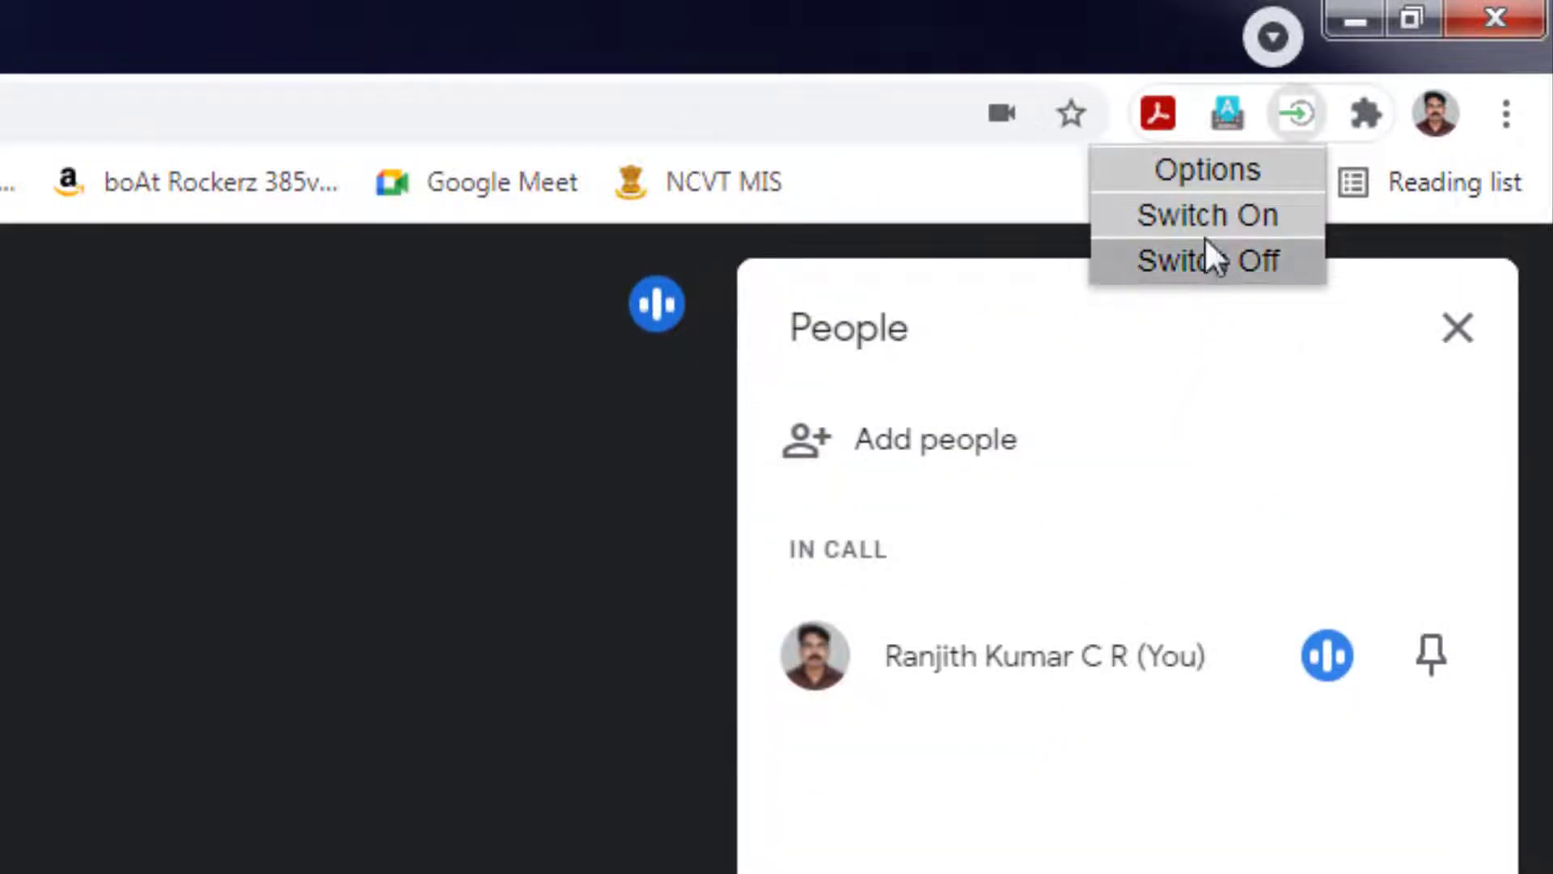
left_click(1227, 229)
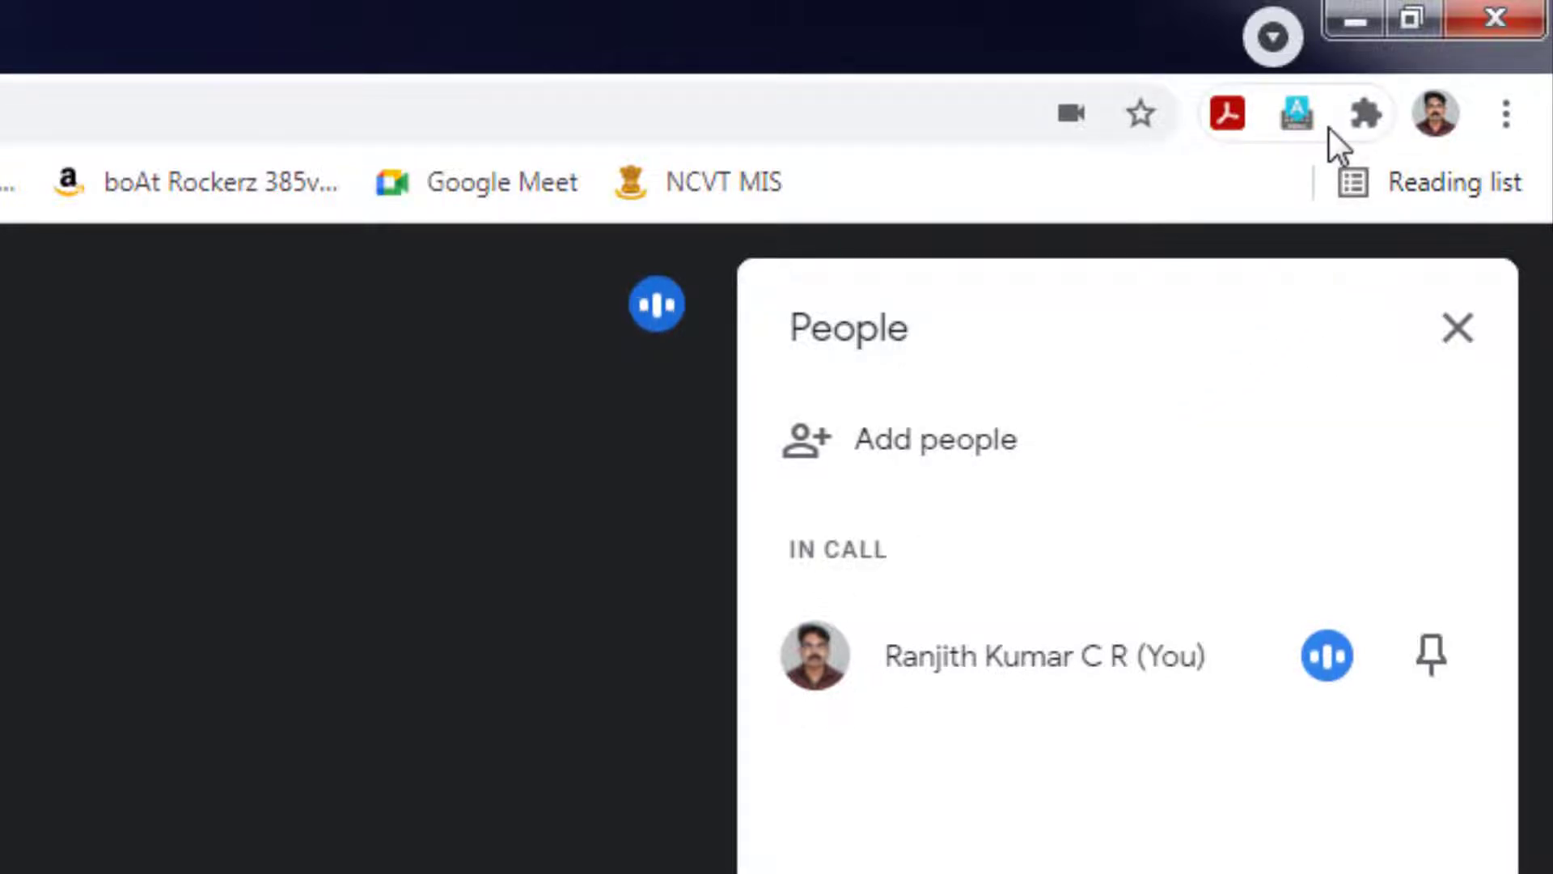
Pin the Meet auto admit extension so that it stays available beside the browser's address bar.
left_click(1368, 117)
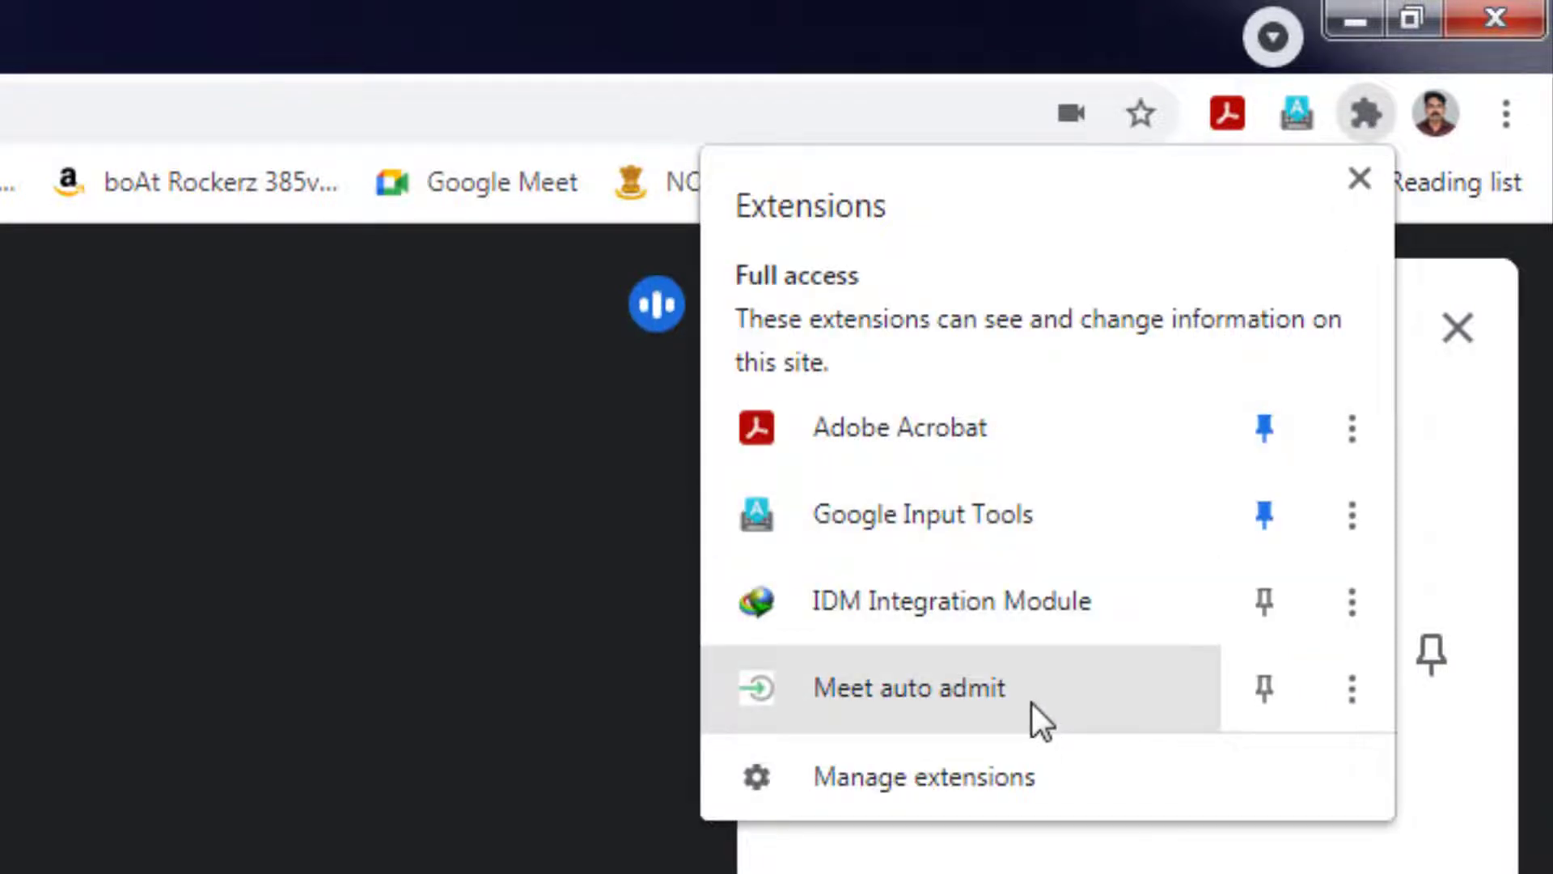
left_click(1261, 706)
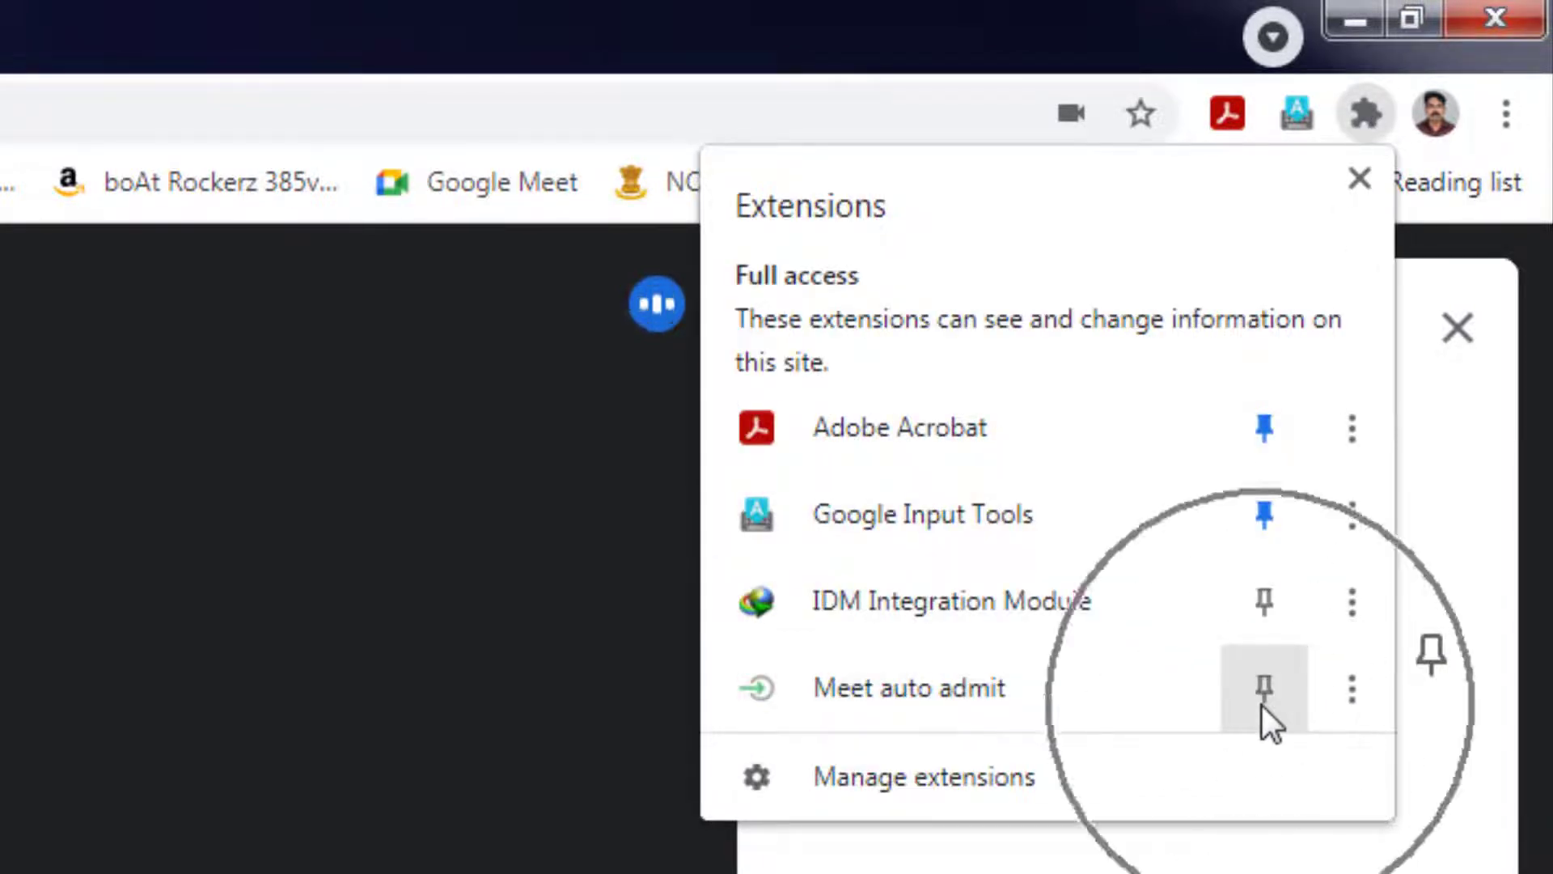
left_click(1263, 705)
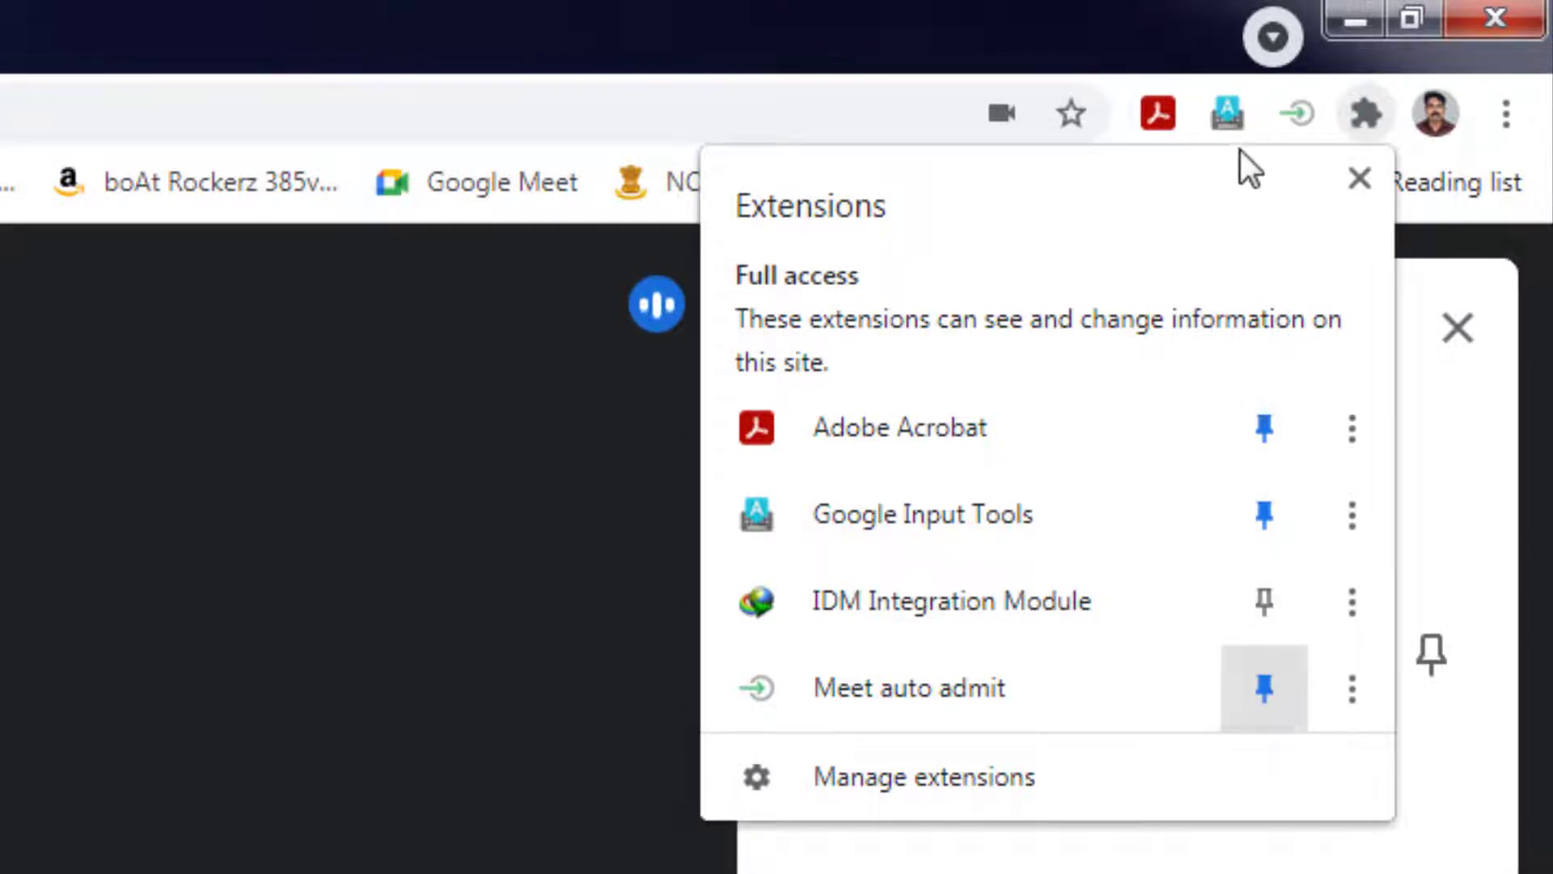
Switch the Meet auto admit extension off and then back on for the running meeting.
left_click(1298, 117)
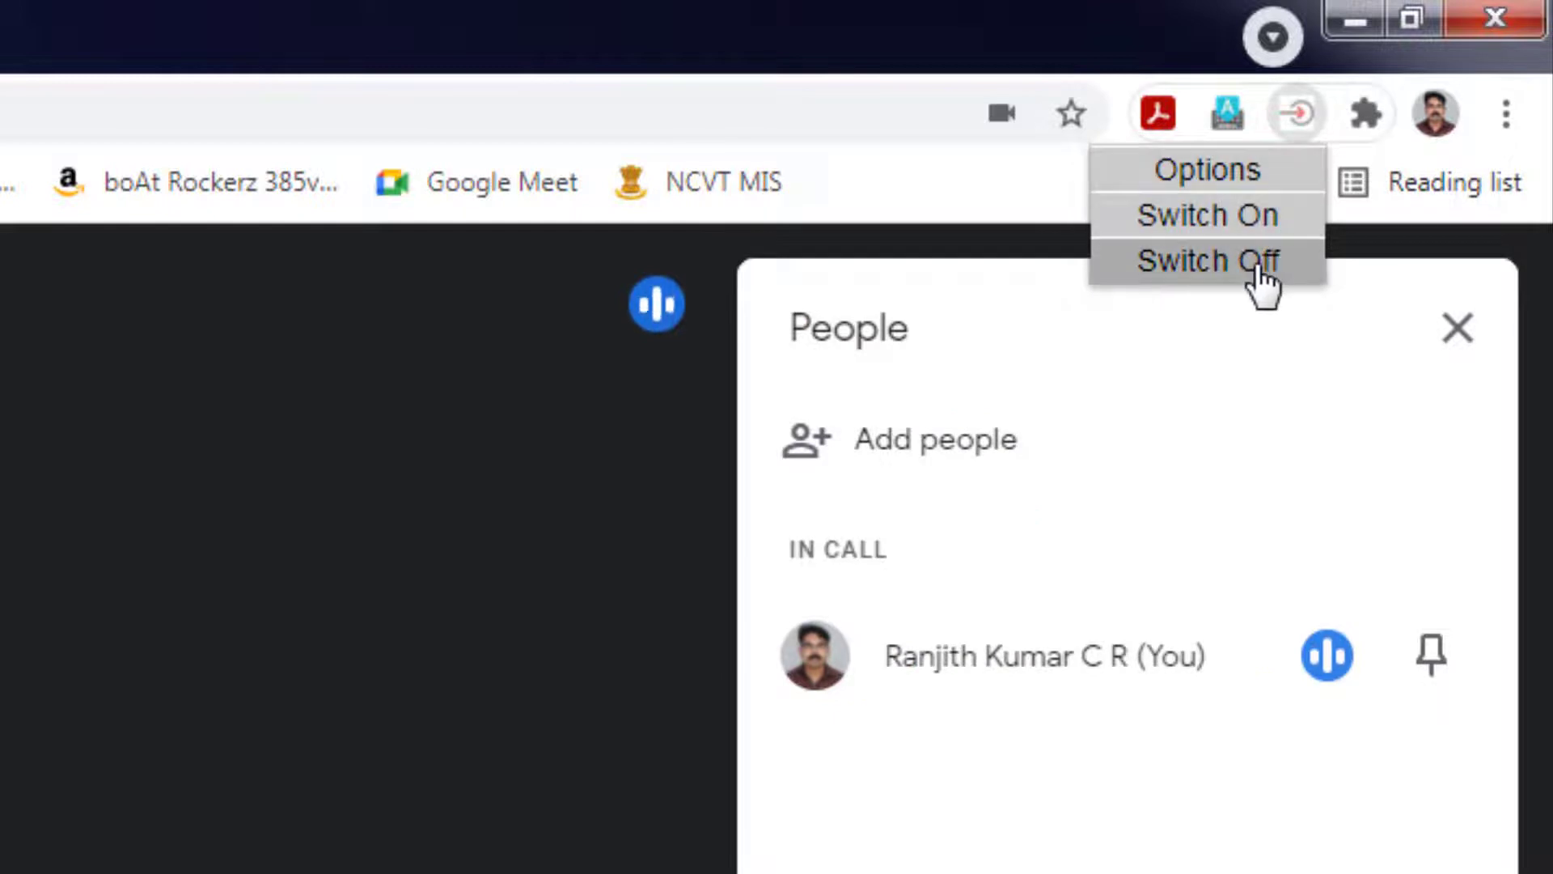
left_click(1259, 267)
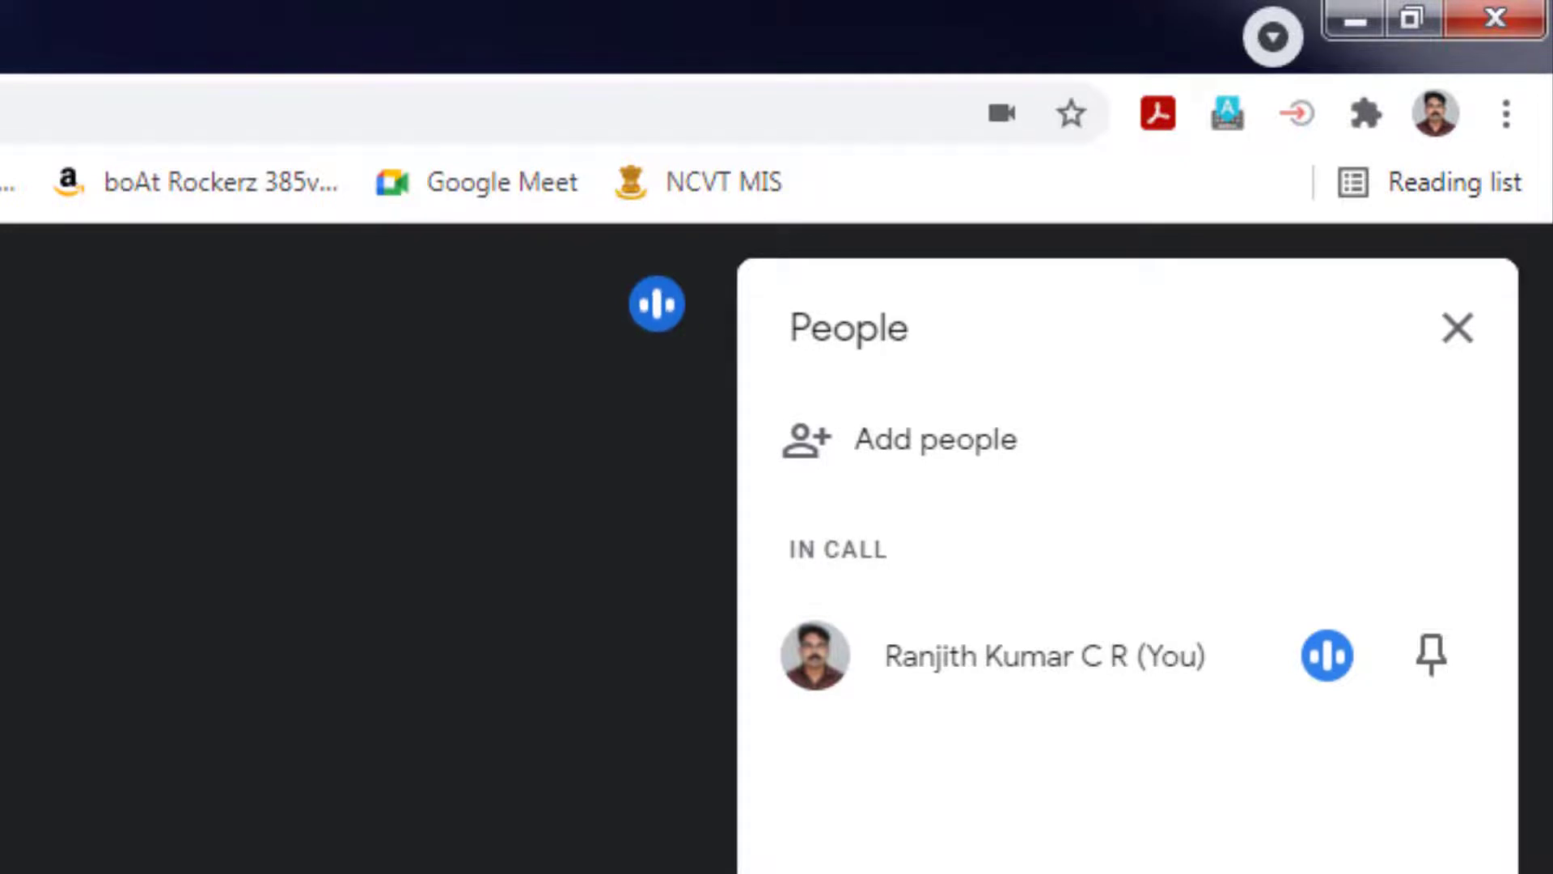
left_click(1298, 119)
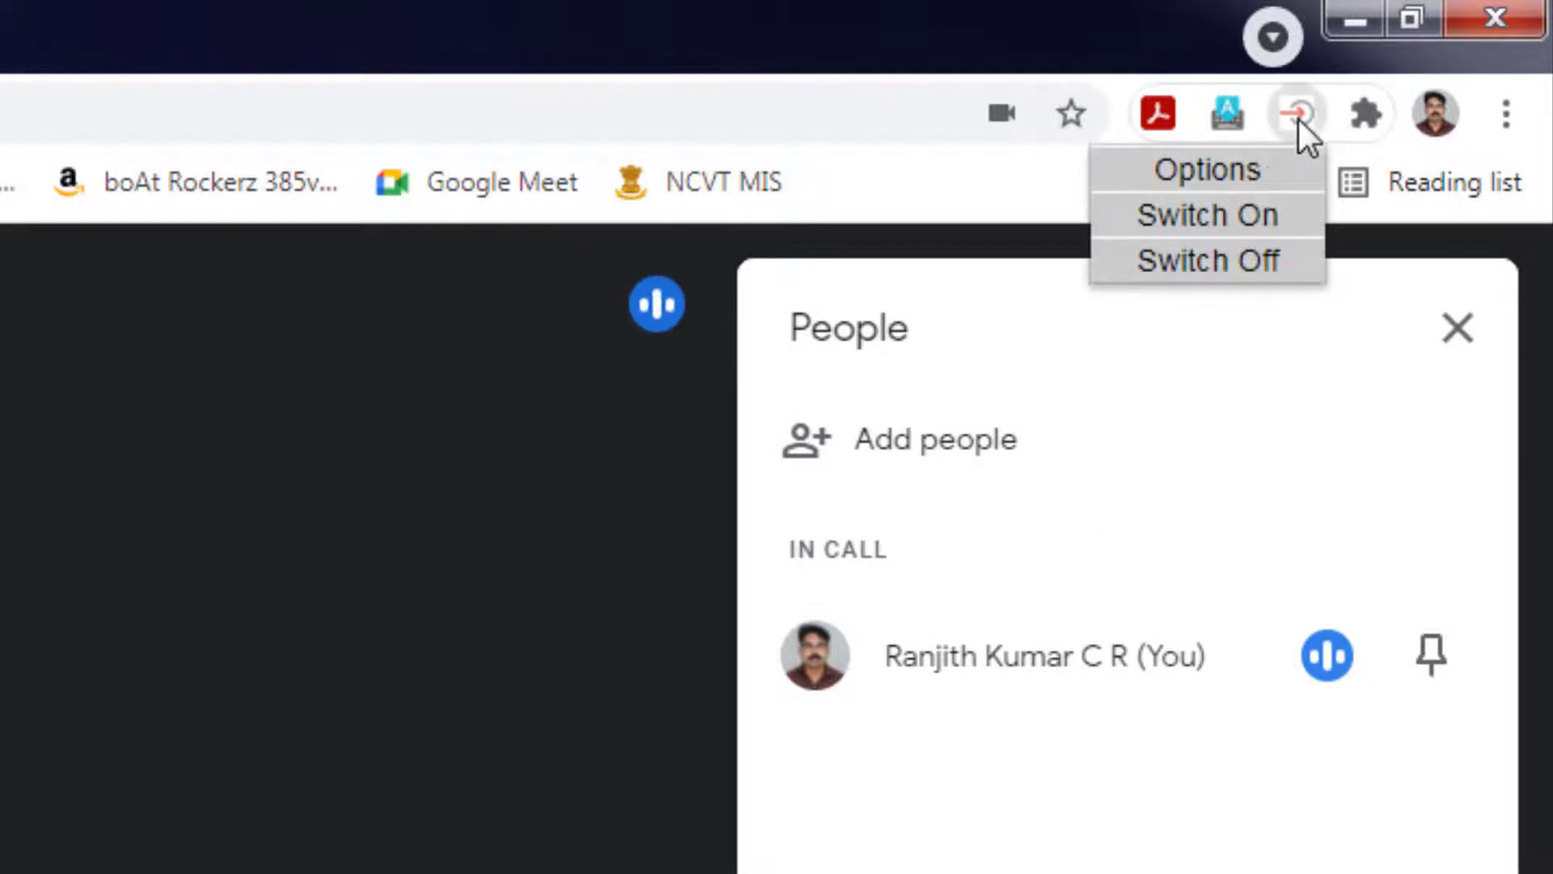
left_click(1208, 226)
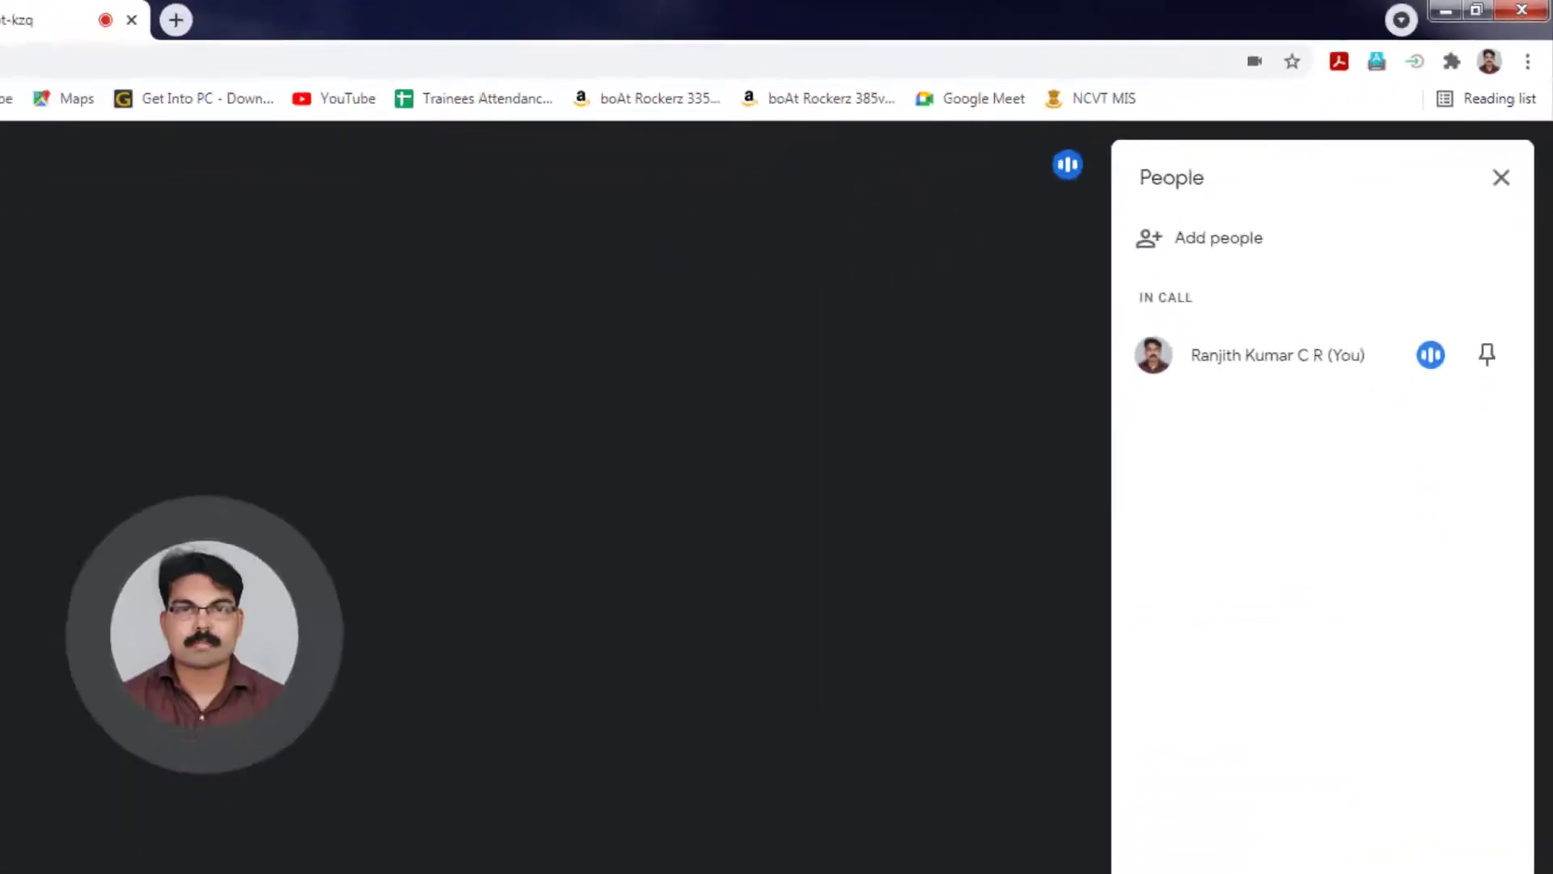
Leave the Google Meet call and close its browser tab.
left_click(876, 801)
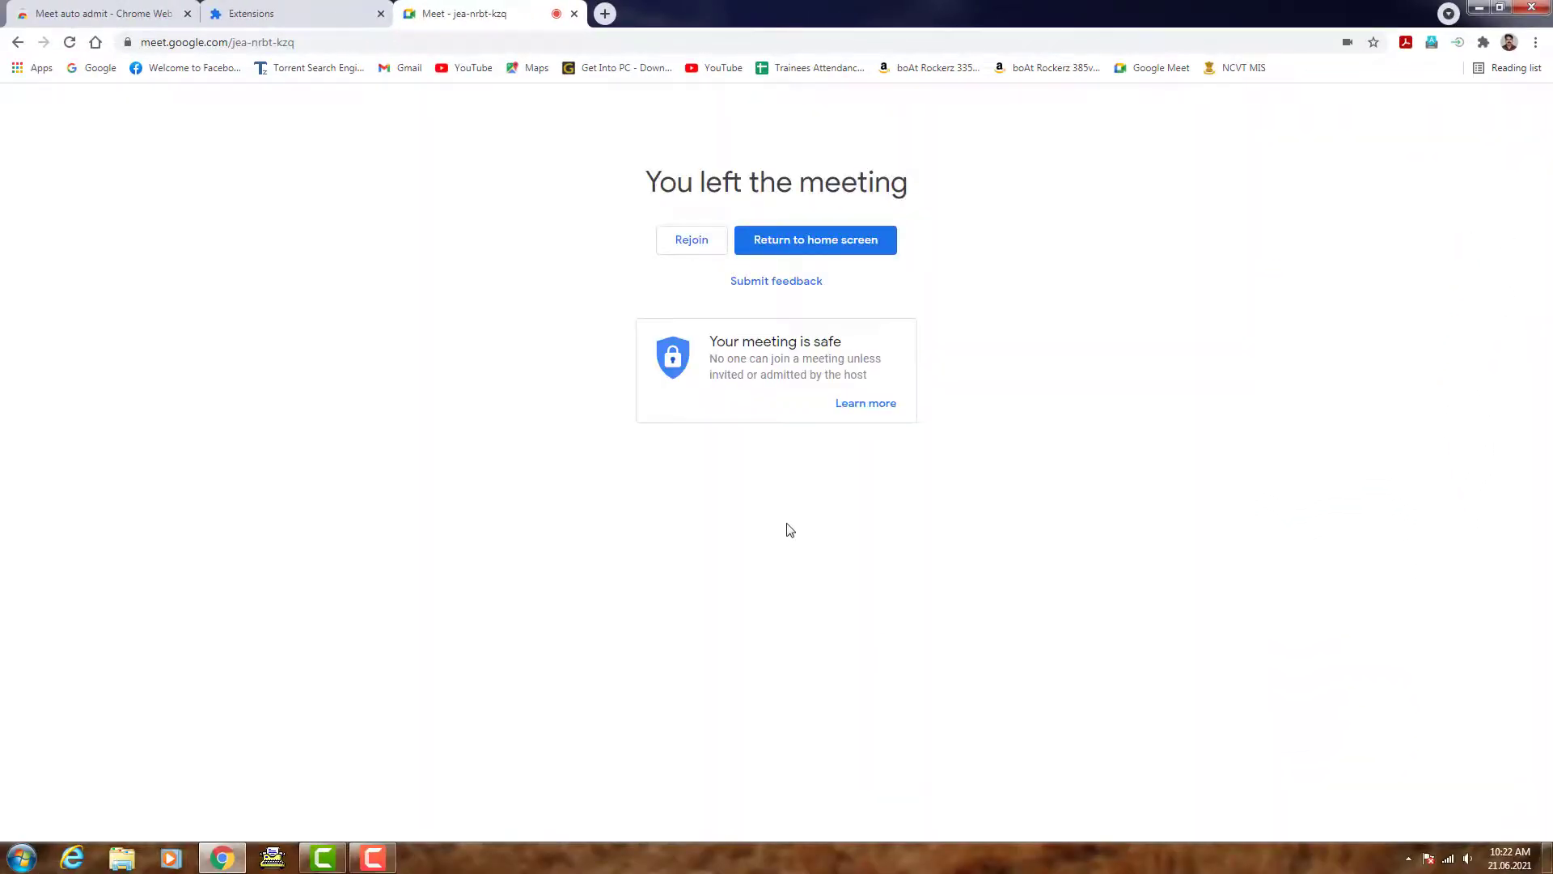
left_click(574, 14)
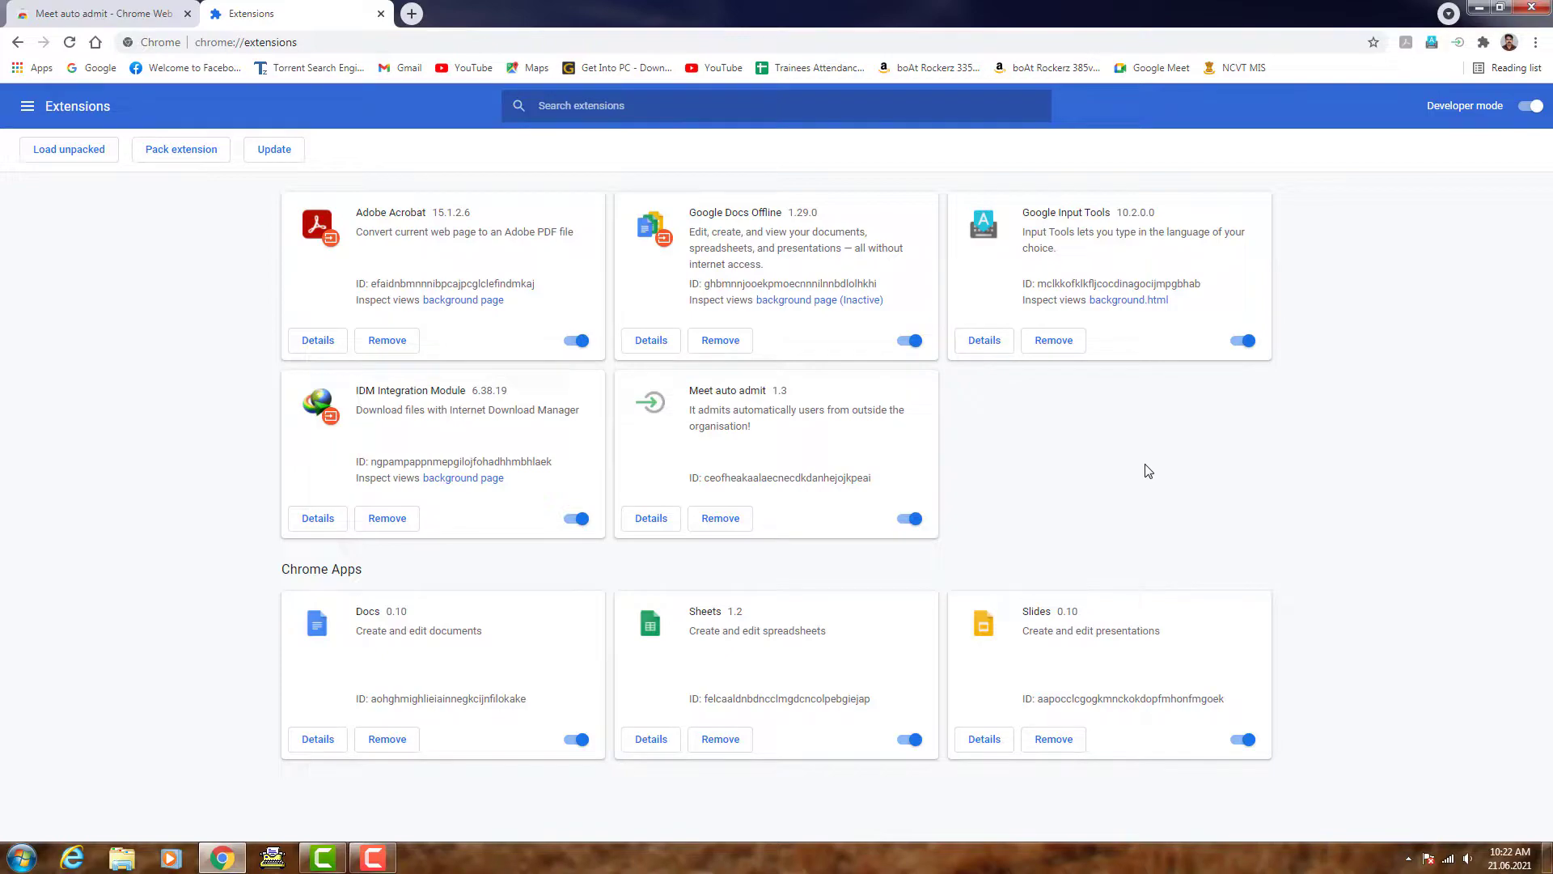
Minimize the browser window to show the desktop.
left_click(1478, 7)
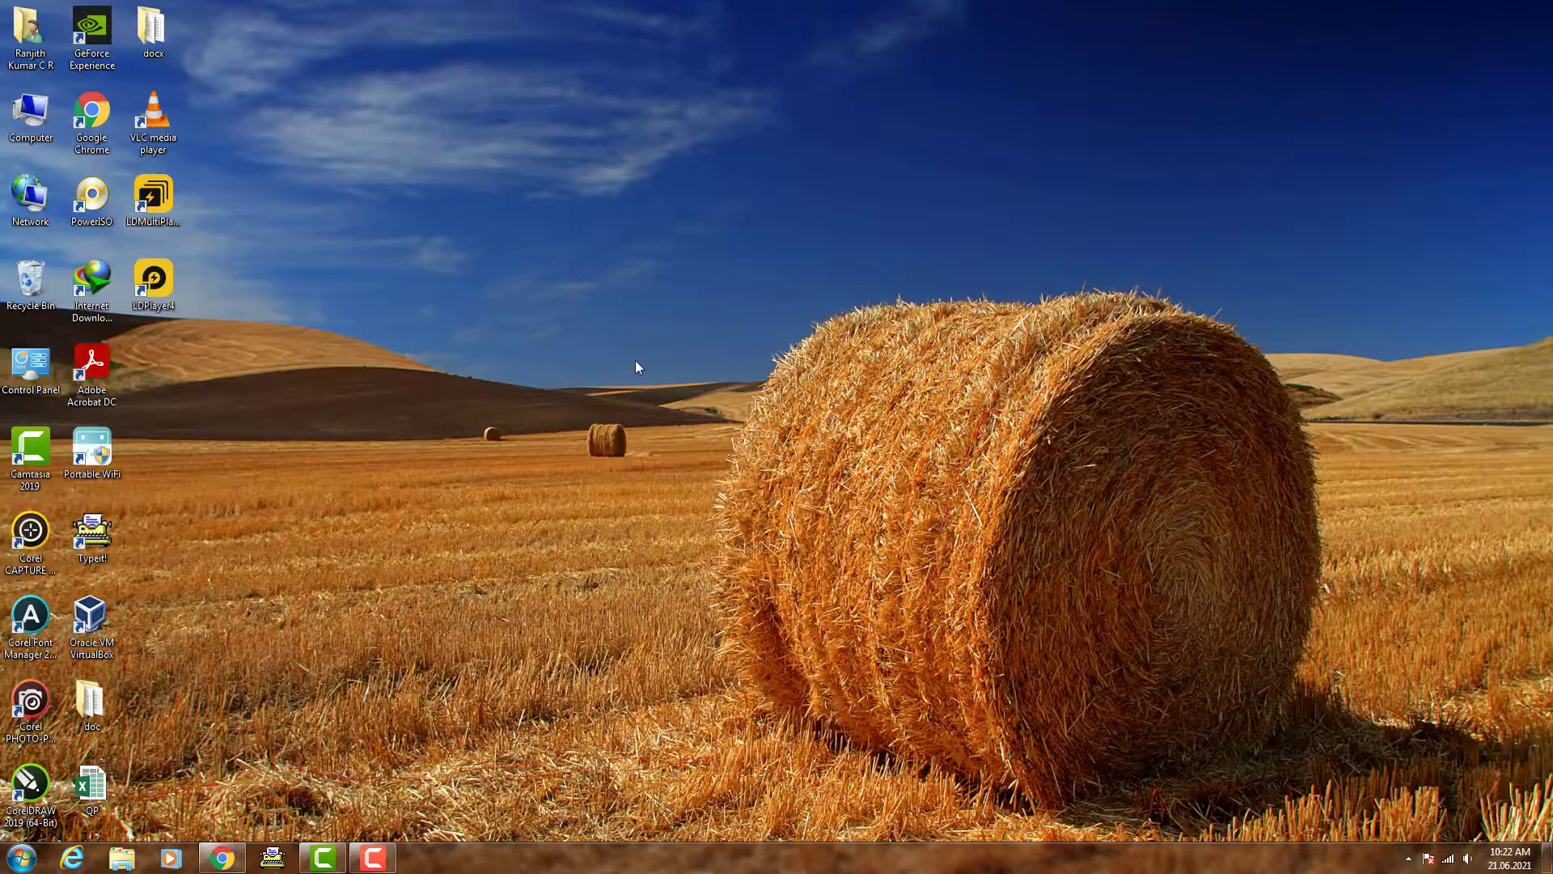
right_click(601, 297)
left_click(643, 344)
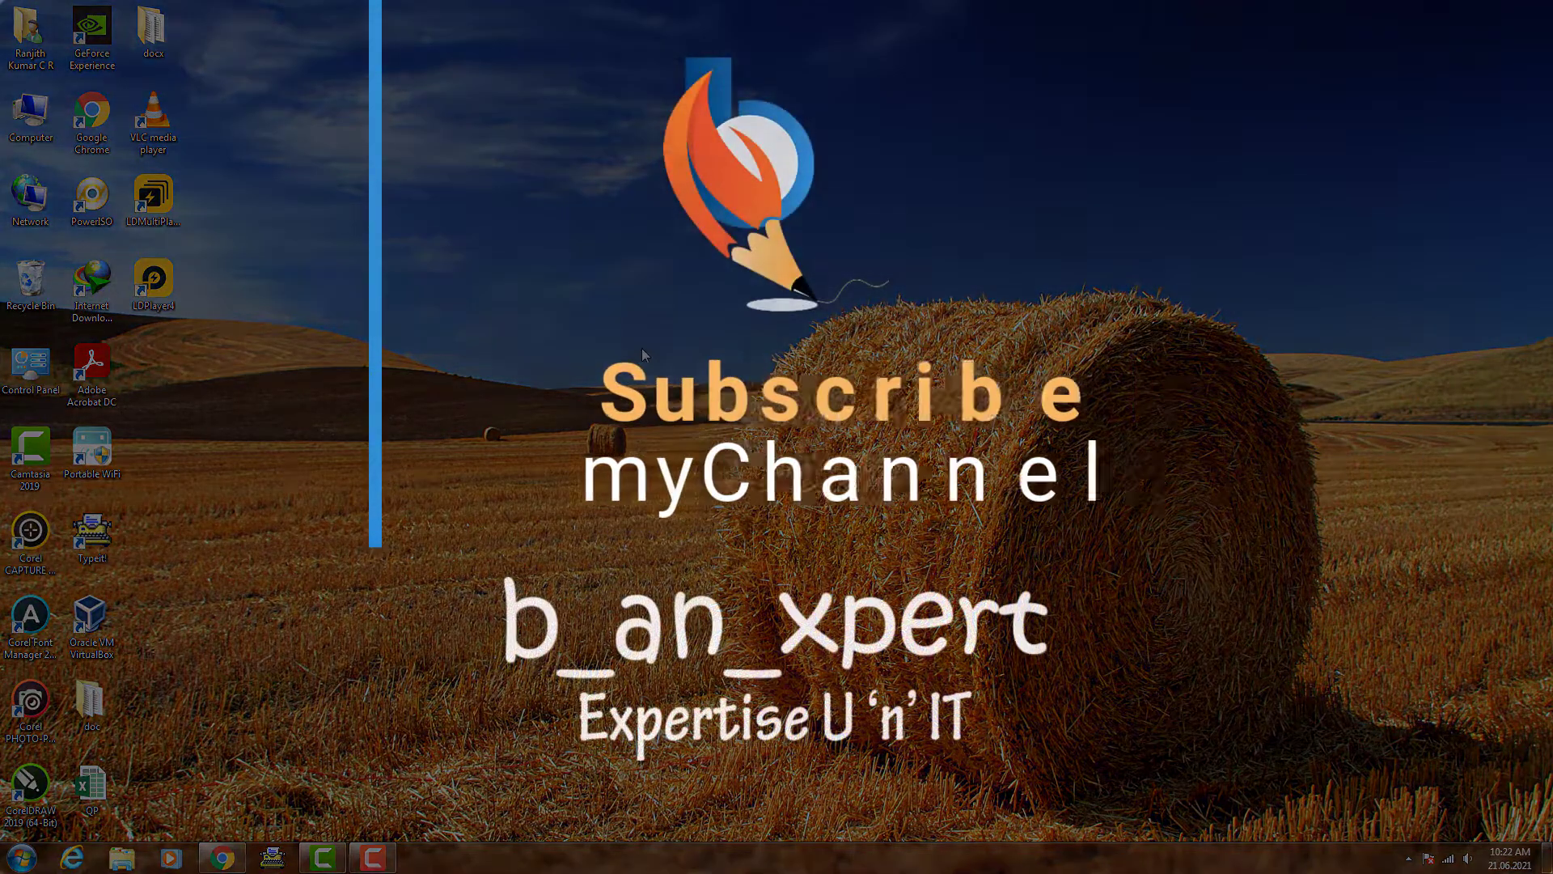